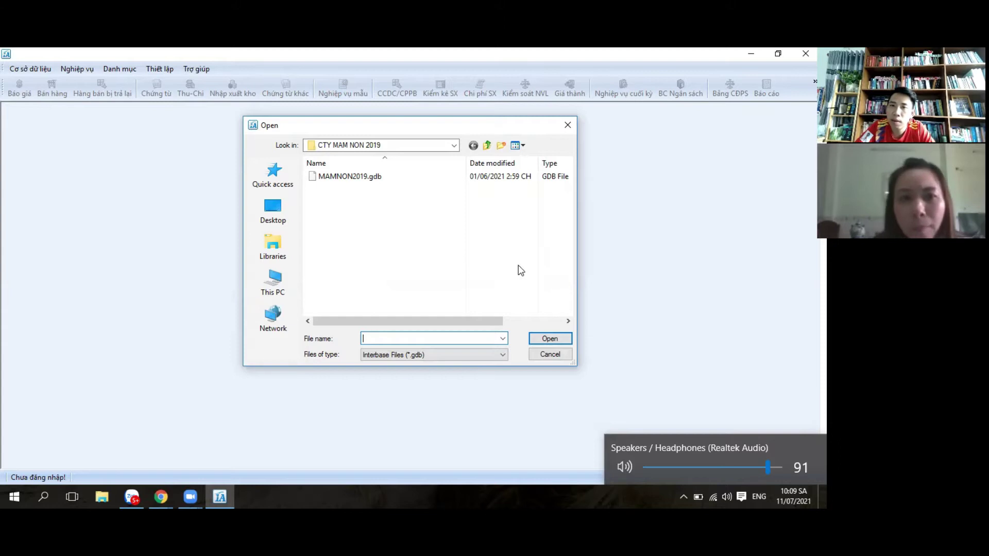
Step: In the Open dialog's Look in list, go up to the KE TOAN THUE CHO NHIEU CONG TY folder
{"action": "left_click", "coordinate": [453, 146]}
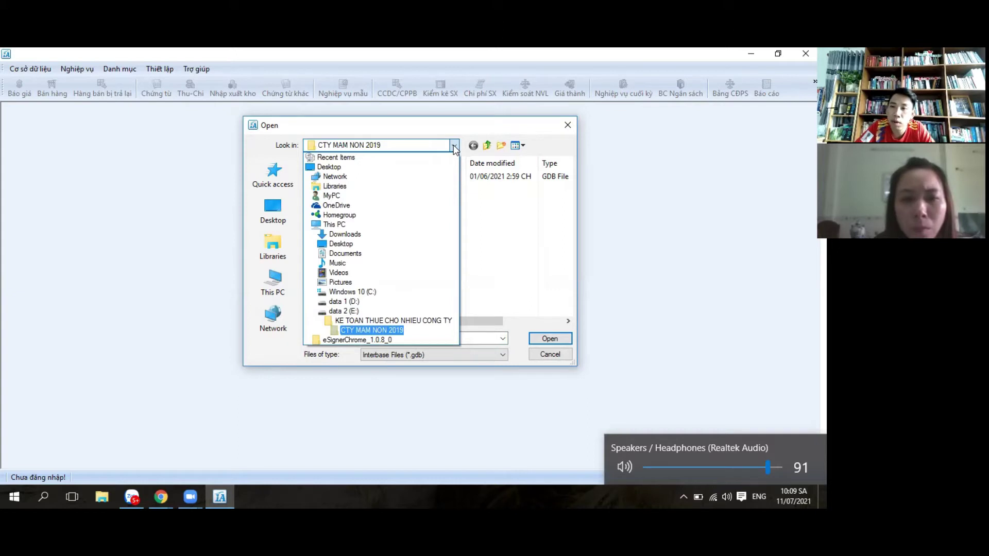
{"action": "left_click", "coordinate": [385, 319]}
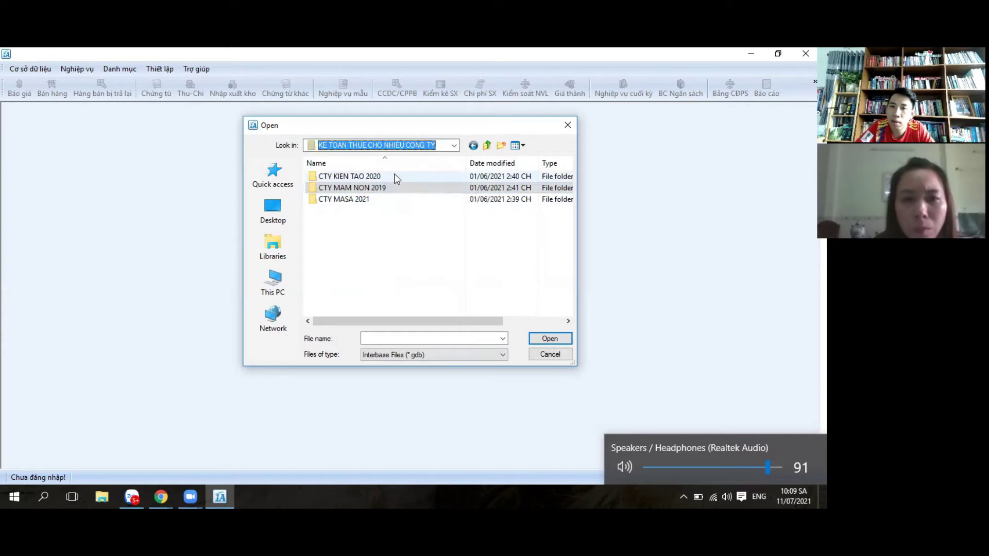
{"action": "left_click", "coordinate": [353, 200]}
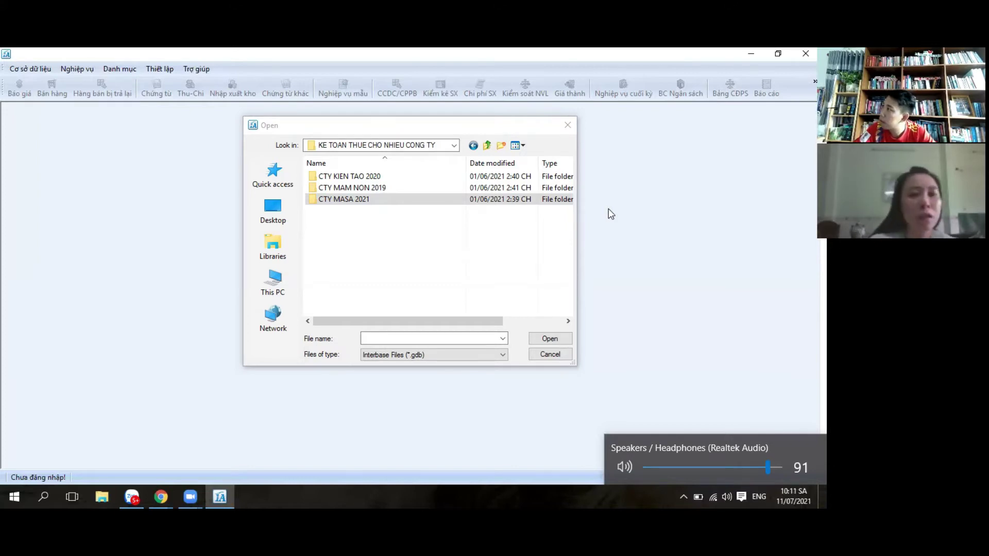
{"action": "left_click", "coordinate": [434, 338]}
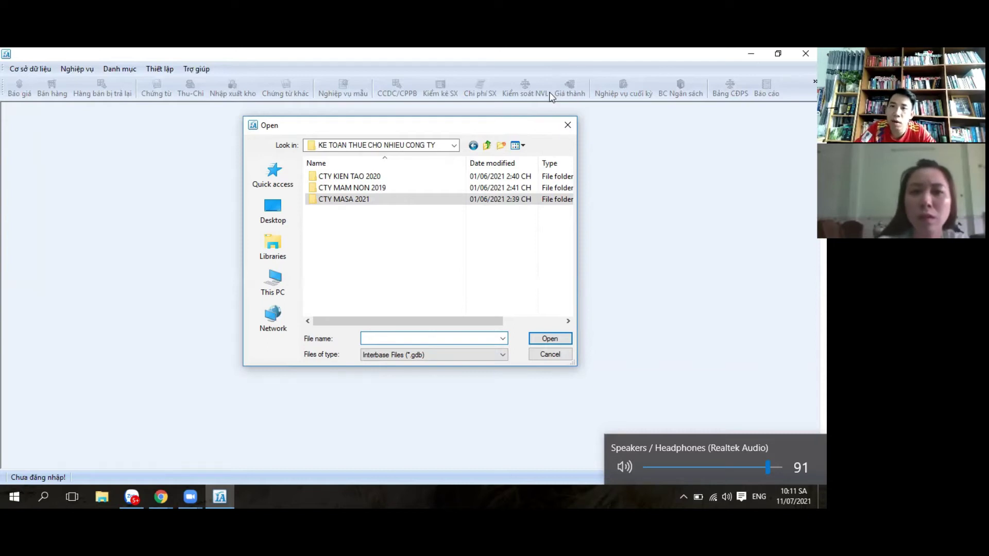
{"action": "left_click", "coordinate": [454, 146]}
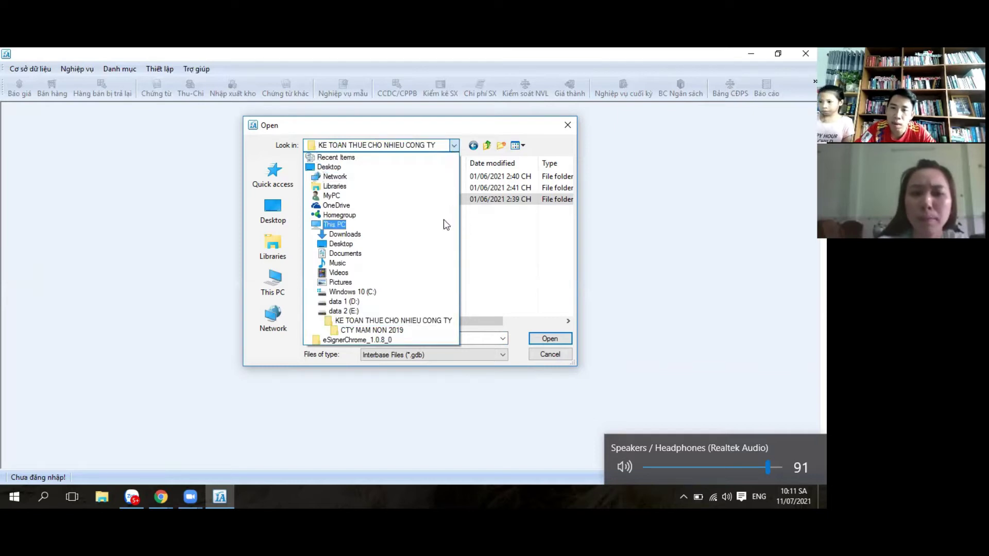
Step: Open the blank database folder on the data 2 (E:) drive
{"action": "left_click", "coordinate": [348, 311]}
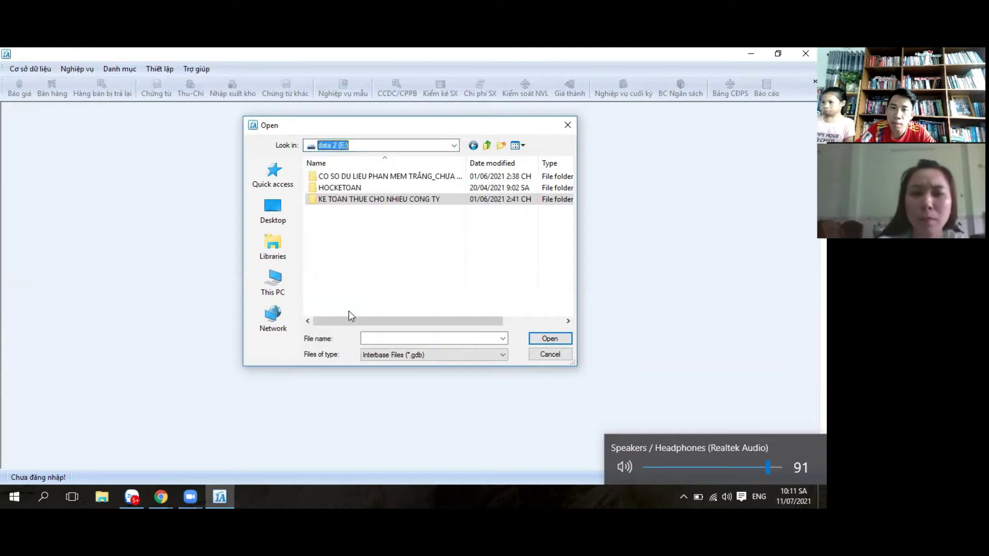
{"action": "left_click", "coordinate": [394, 242]}
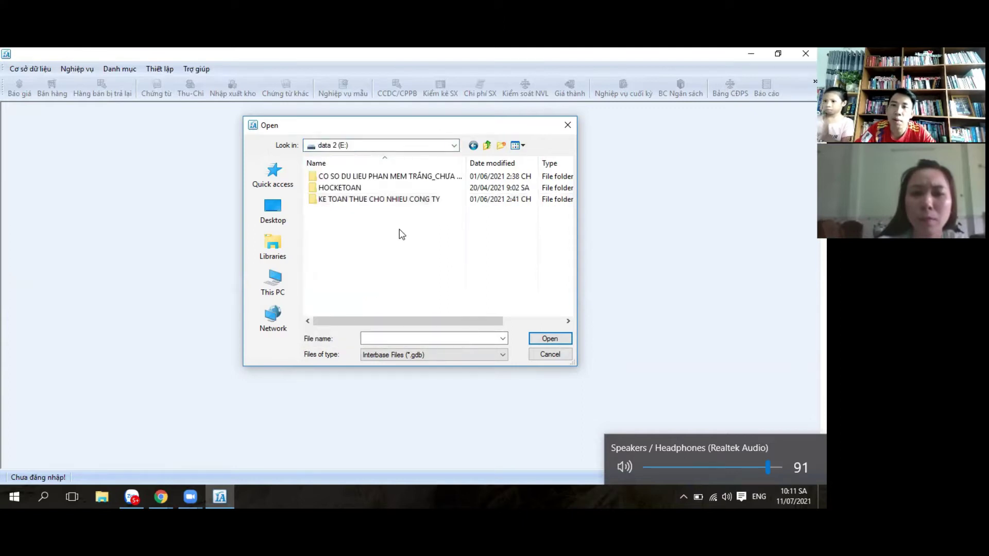
{"action": "double_click", "coordinate": [437, 175]}
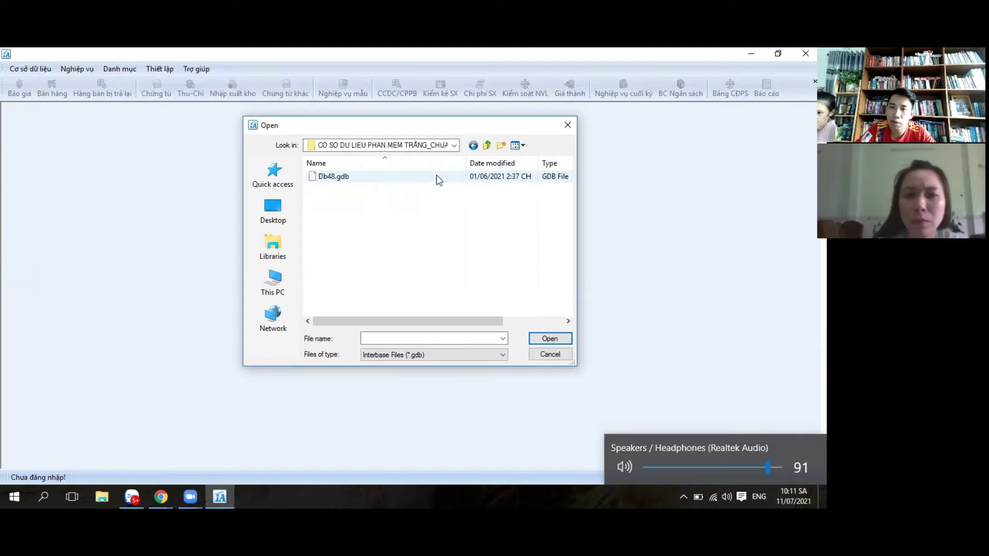
Step: Copy Db48.gdb and return to the KE TOAN THUE CHO NHIEU CONG TY folder
{"action": "right_click", "coordinate": [357, 176]}
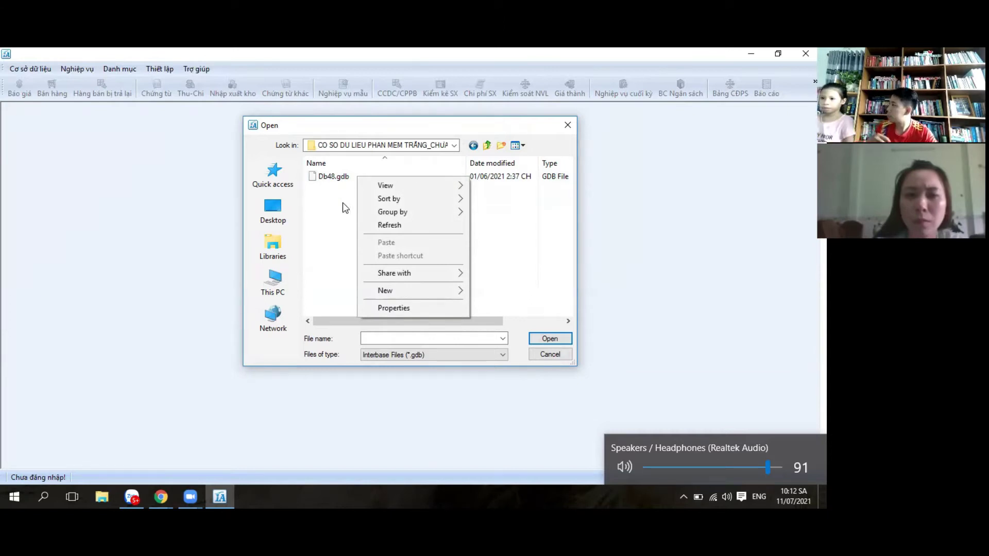
{"action": "left_click", "coordinate": [343, 201]}
{"action": "left_click", "coordinate": [340, 177]}
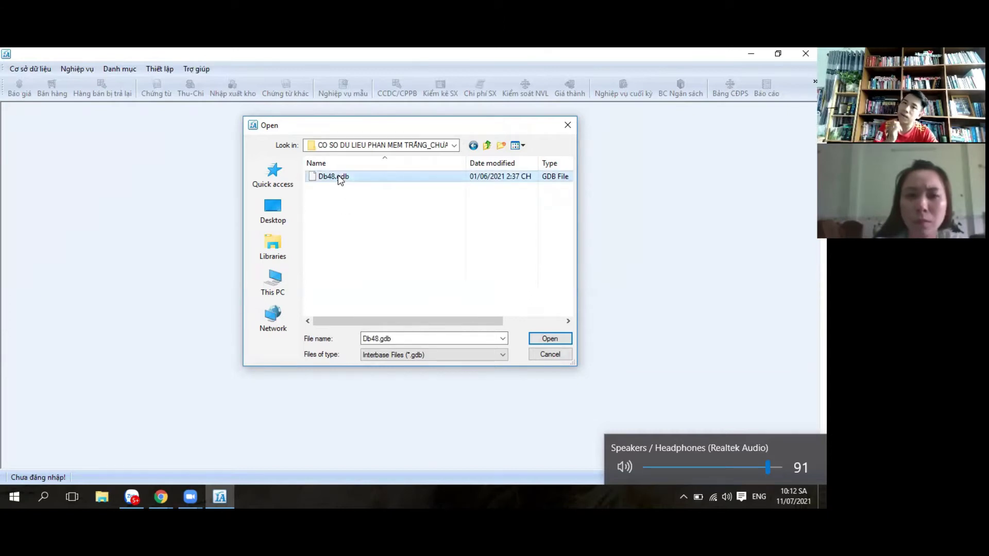
{"action": "right_click", "coordinate": [340, 177]}
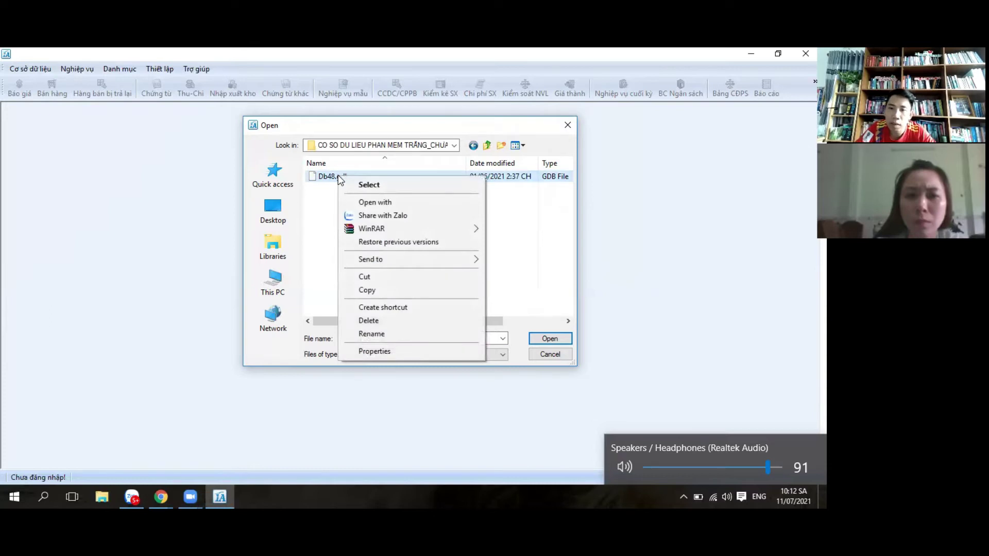
{"action": "left_click", "coordinate": [378, 291]}
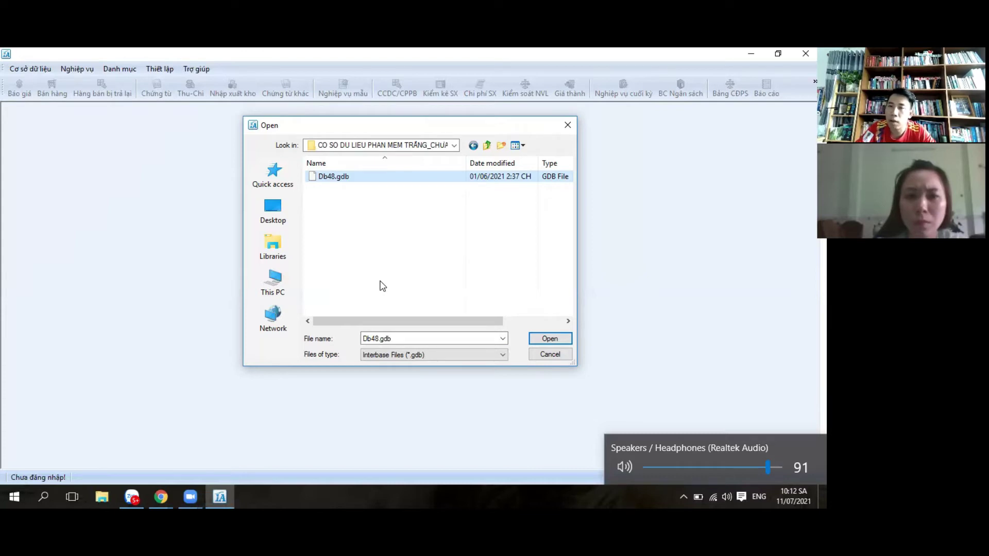
{"action": "left_click", "coordinate": [454, 146]}
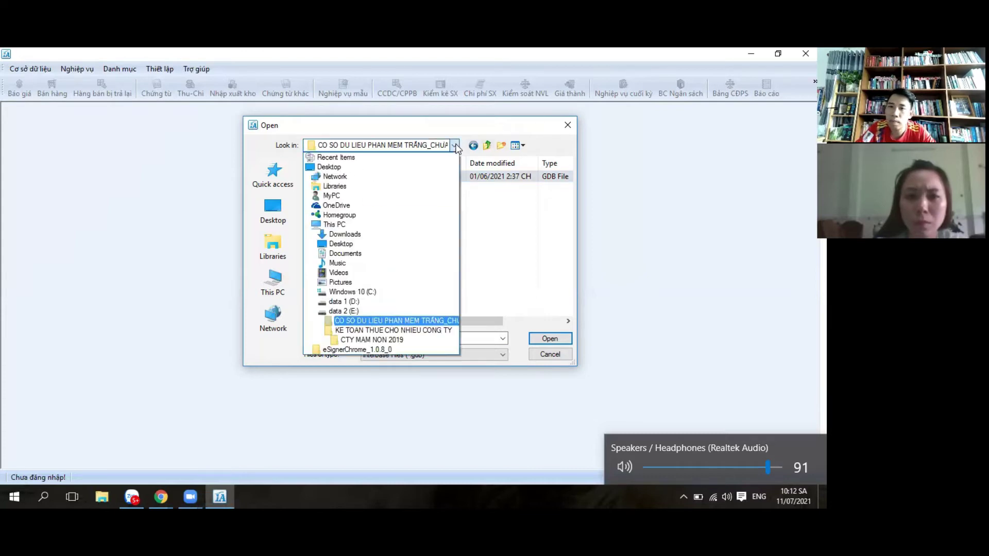
{"action": "left_click", "coordinate": [415, 330]}
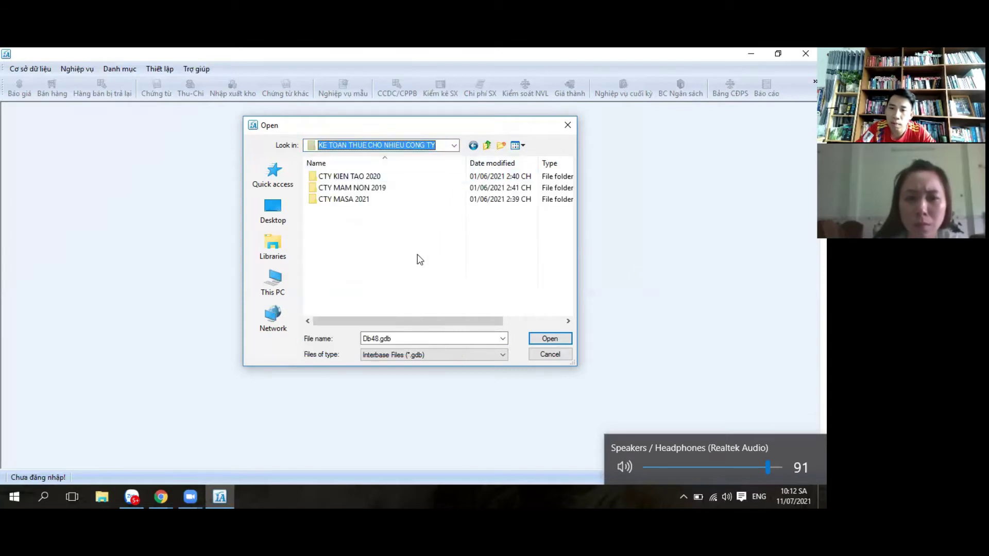
Step: Paste Db48.gdb into this folder, rename the copy TMAP2020.gdb, and open it
{"action": "right_click", "coordinate": [354, 231]}
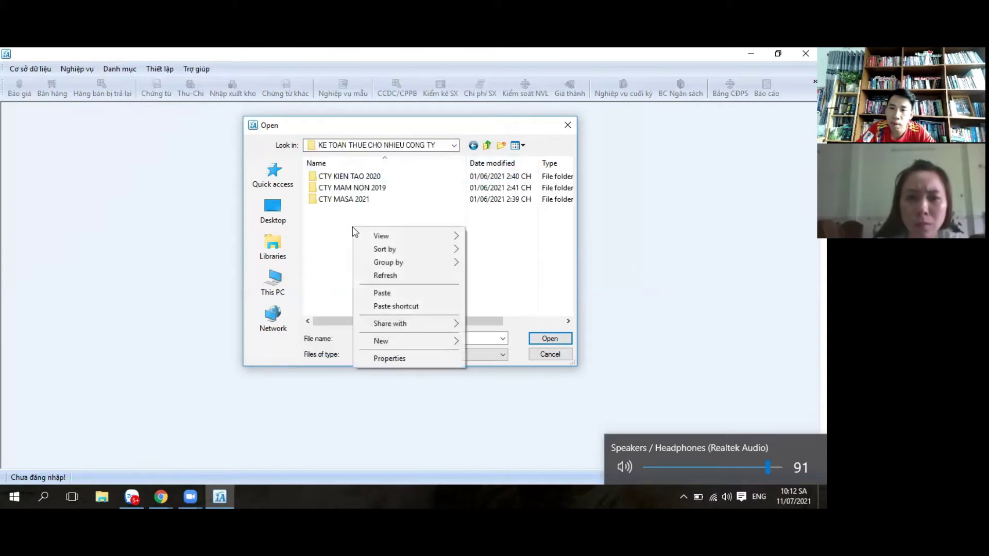
{"action": "left_click", "coordinate": [396, 293]}
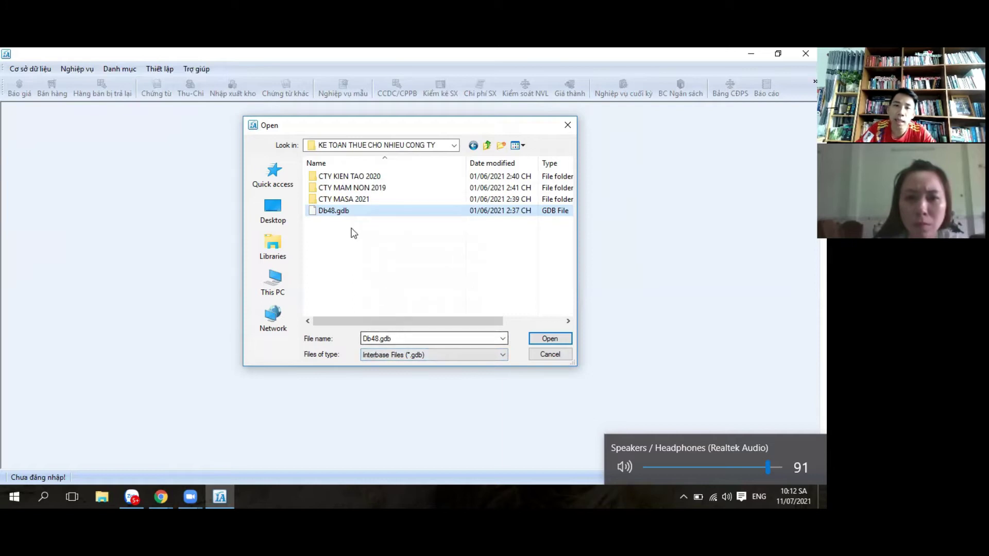
{"action": "right_click", "coordinate": [353, 211]}
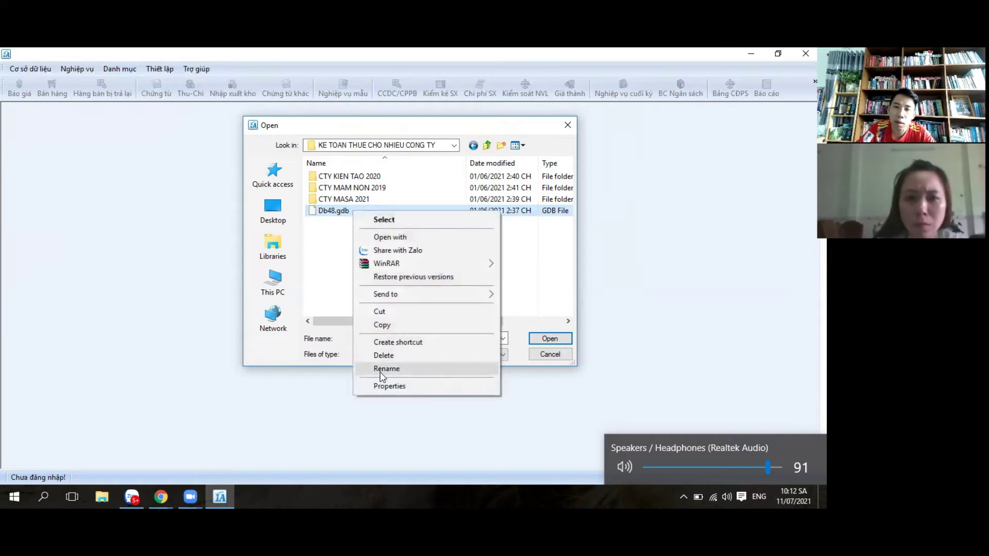
{"action": "left_click", "coordinate": [382, 374]}
{"action": "left_click", "coordinate": [337, 211]}
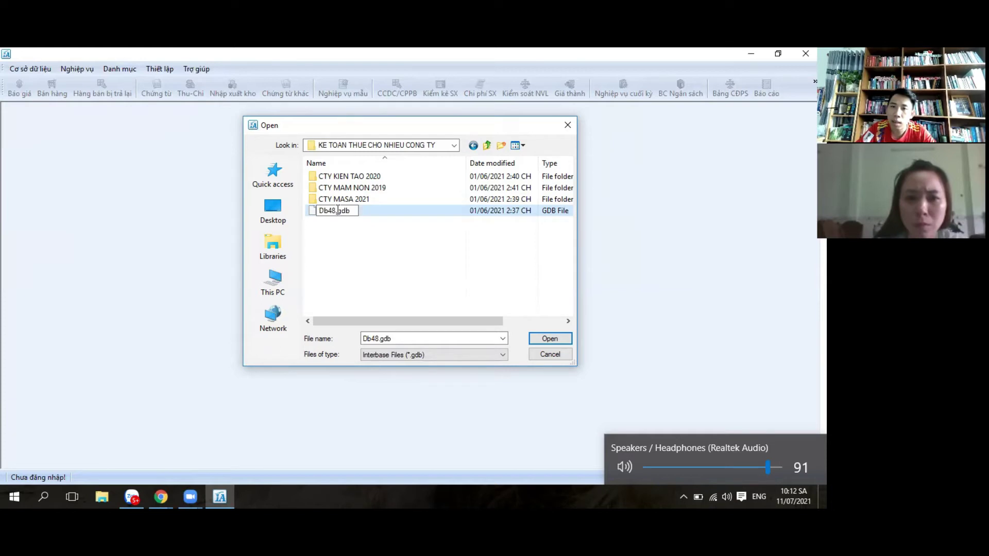
{"action": "key", "text": "BackSpace"}
{"action": "key", "text": "BackSpace"}
{"action": "key", "text": "BackSpace"}
{"action": "key", "text": "BackSpace"}
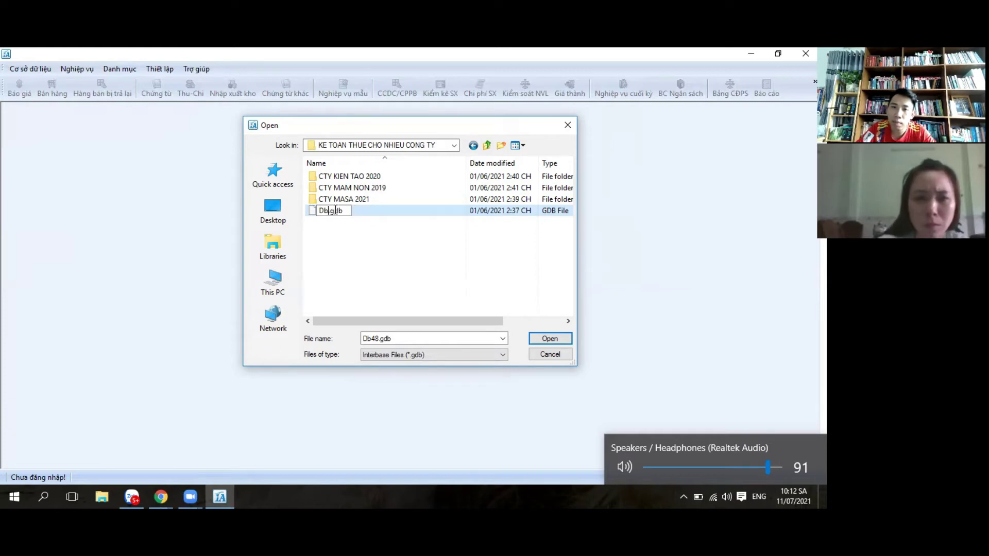
{"action": "type", "text": "TM"}
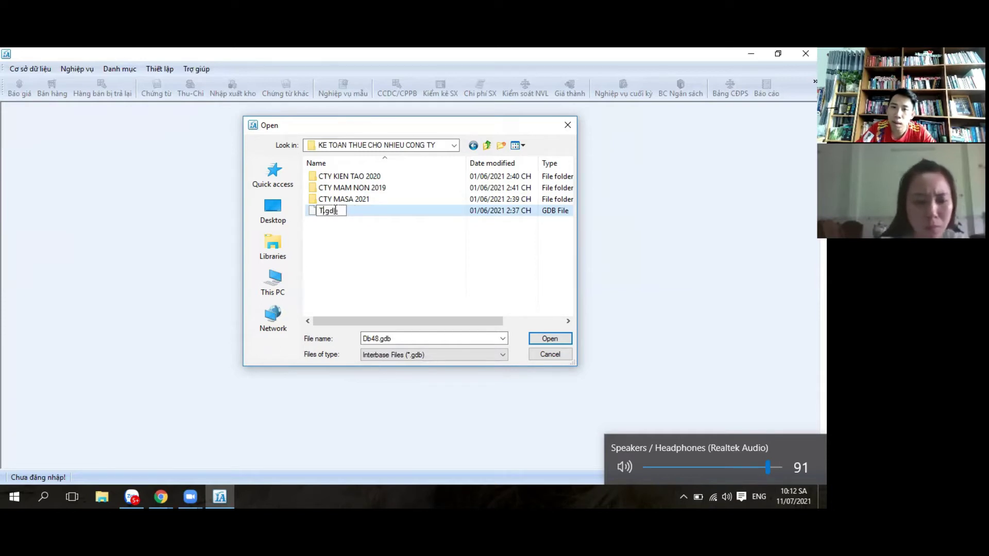
{"action": "type", "text": "A2"}
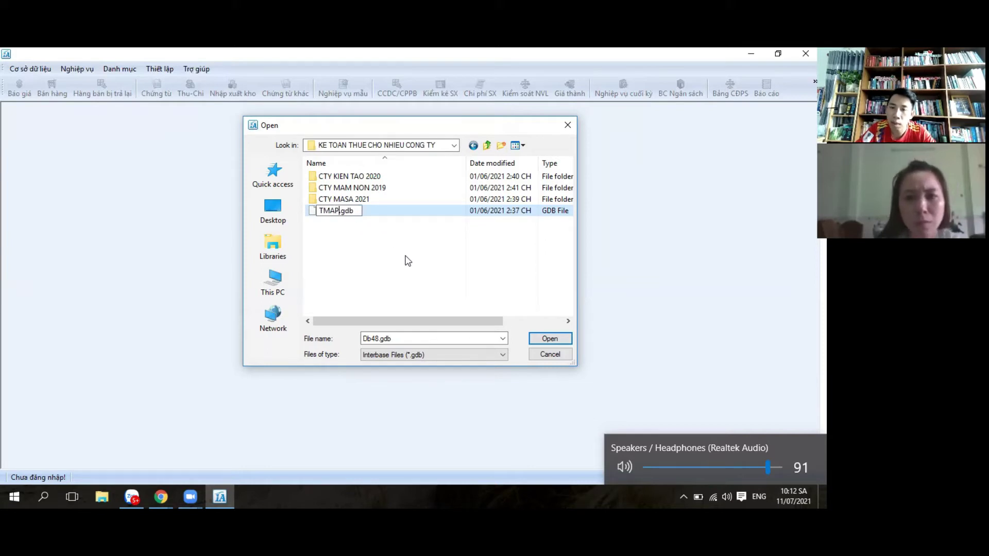
{"action": "type", "text": "2020"}
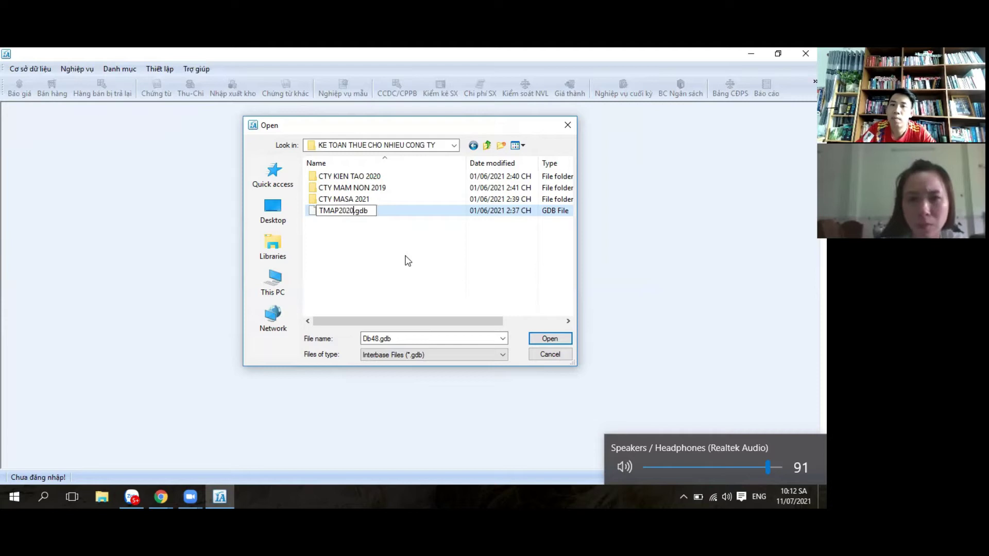
{"action": "key", "text": "Return"}
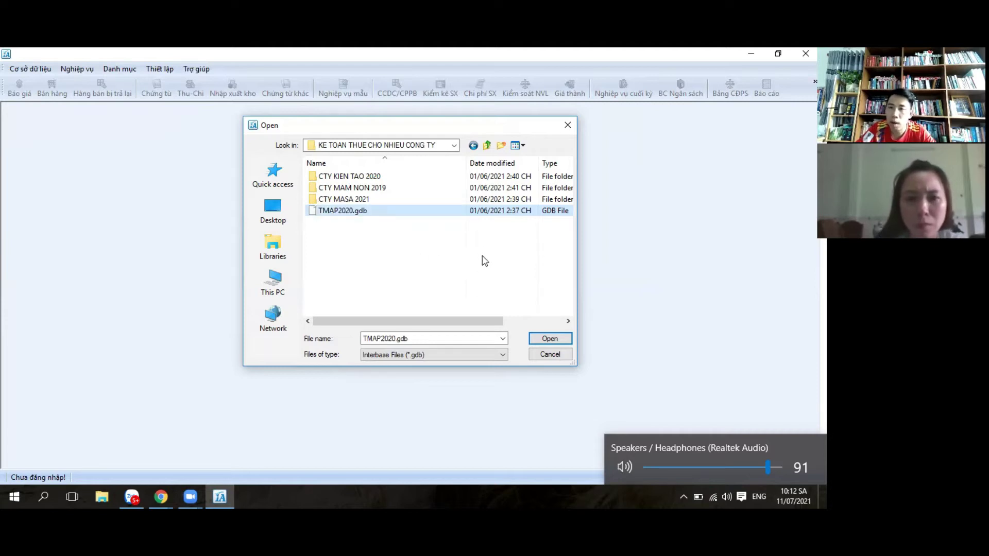
{"action": "double_click", "coordinate": [352, 212]}
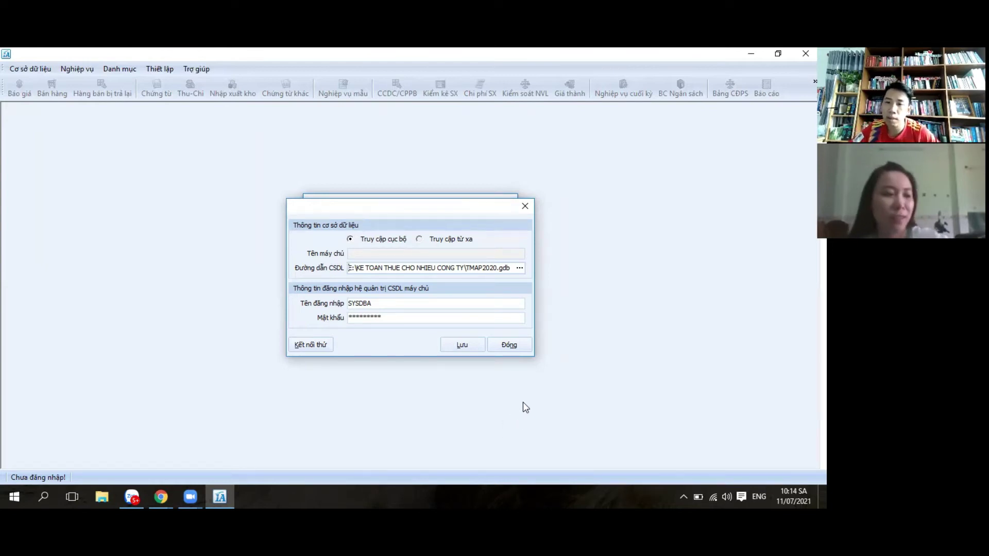
Step: Save the local connection to E:\KE TOAN THUE CHO NHIEU CONG TY\TMAP2020.gdb
{"action": "left_click", "coordinate": [468, 347]}
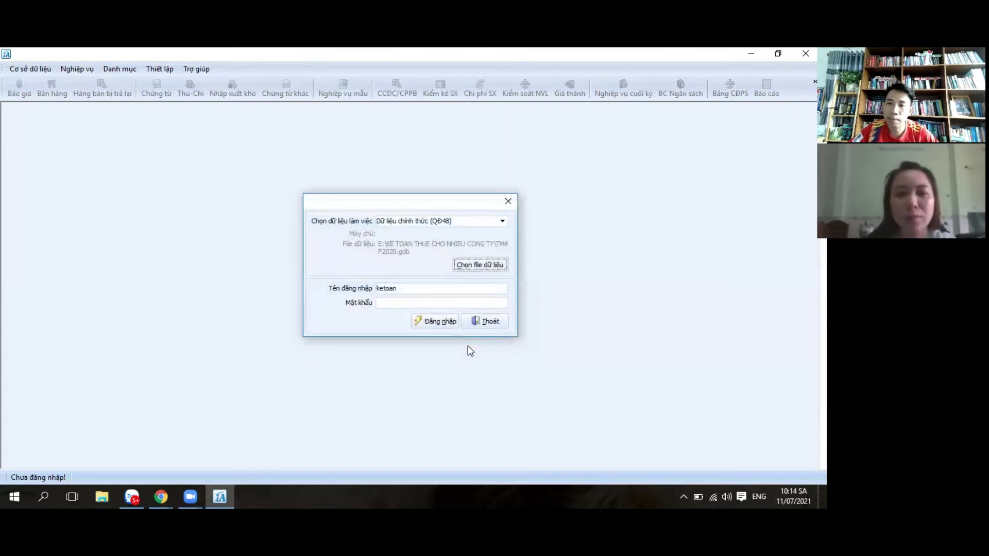
Step: Log in, dismiss the initialisation notice, company setup and registration reminder, then exit the login dialog
{"action": "left_click", "coordinate": [444, 325]}
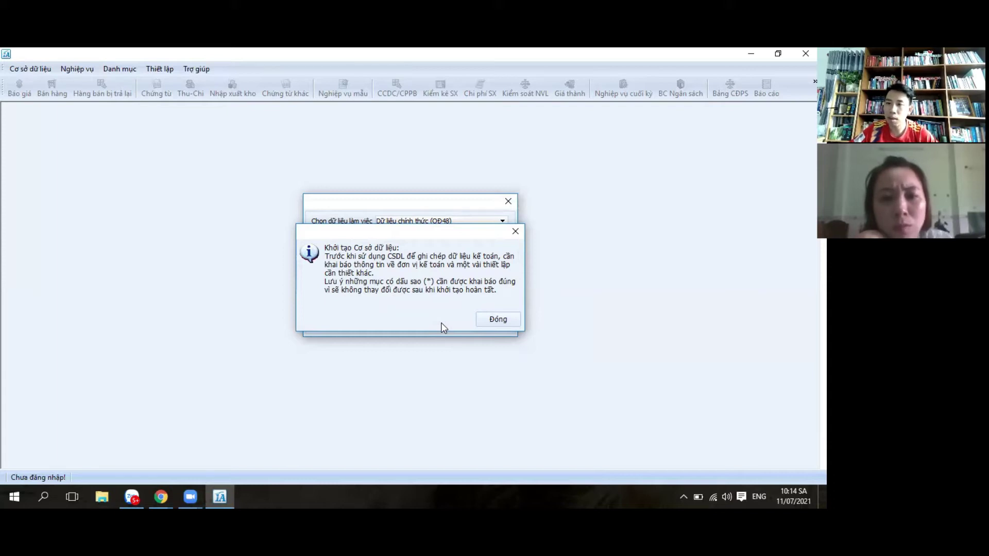
{"action": "left_click", "coordinate": [498, 320]}
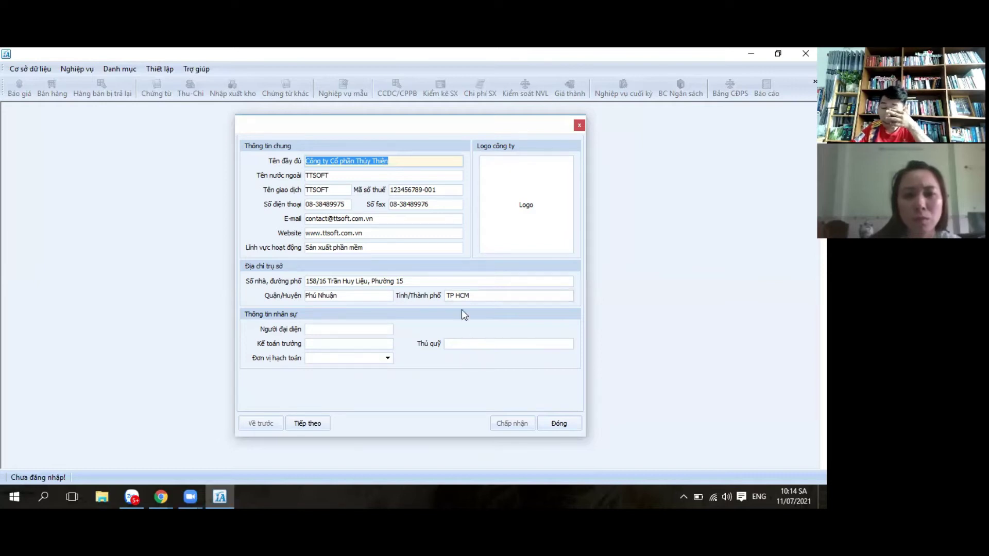
{"action": "left_click", "coordinate": [579, 126]}
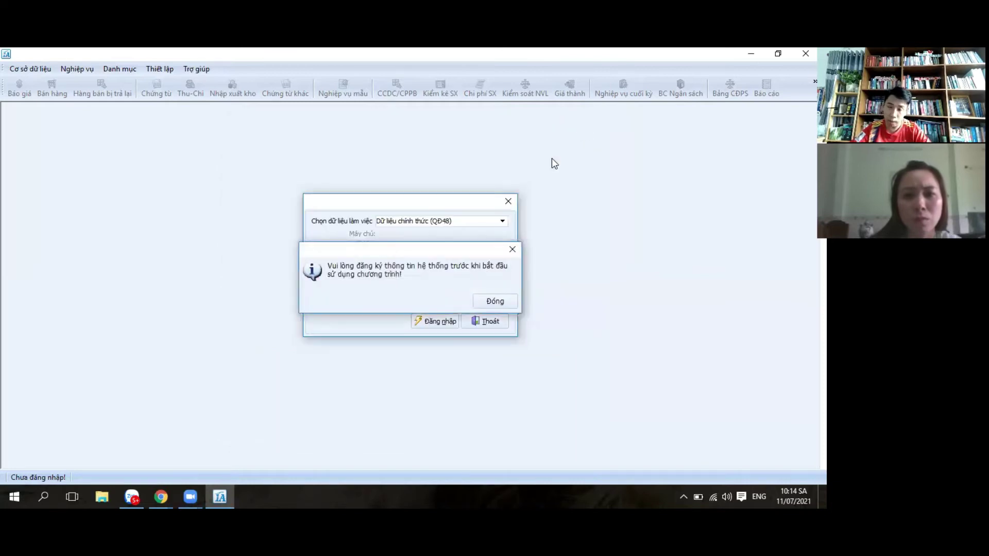
{"action": "left_click", "coordinate": [512, 249]}
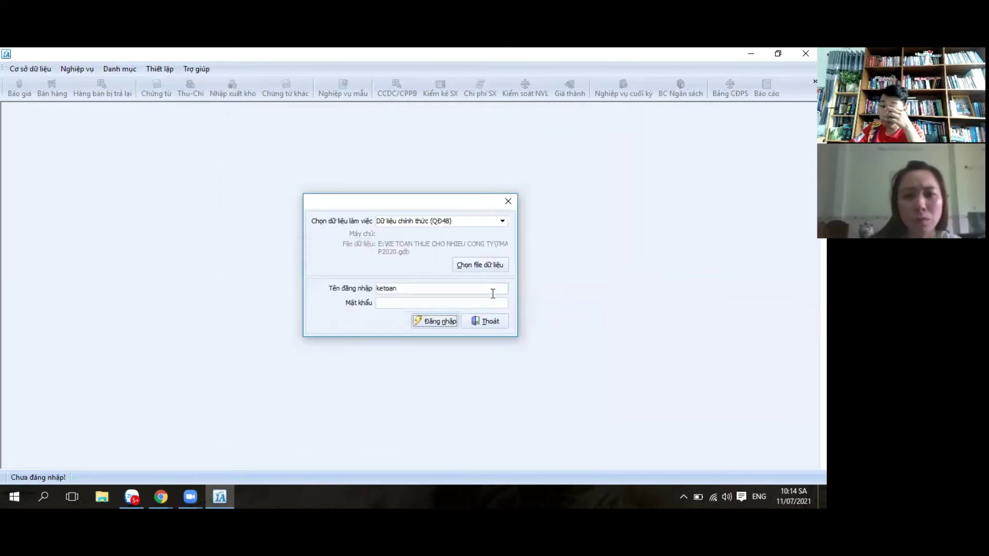
{"action": "left_click", "coordinate": [487, 324]}
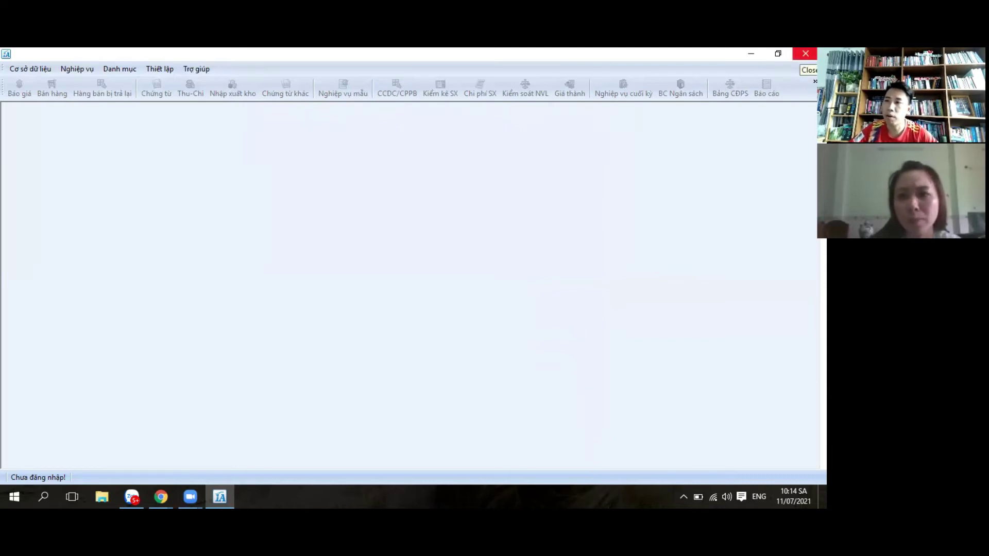
Step: Close 1A Enterprise, browse to E:\KE TOAN THUE CHO NHIEU CONG TY in Explorer, and try opening TMAP2020.gdb
{"action": "left_click", "coordinate": [805, 53]}
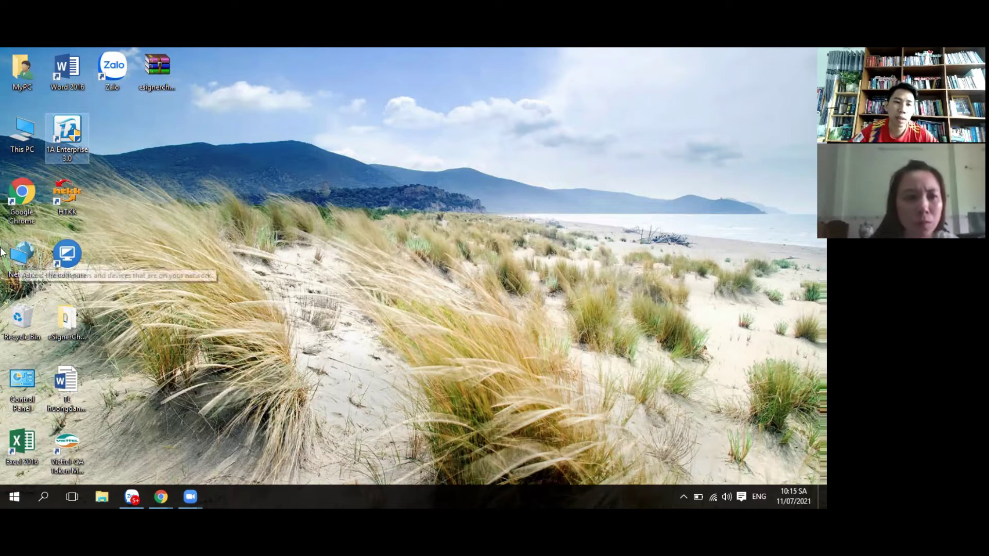
{"action": "double_click", "coordinate": [17, 133]}
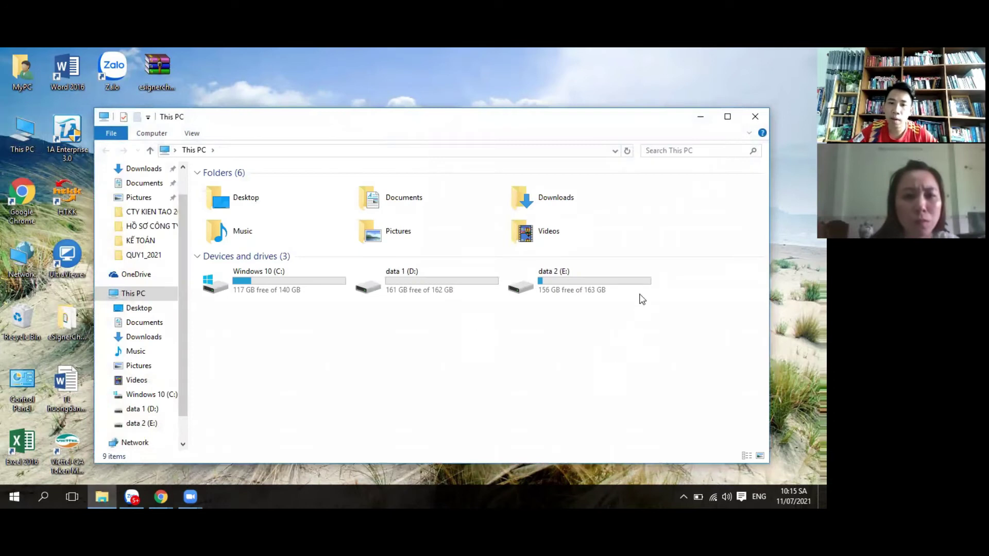
{"action": "double_click", "coordinate": [554, 285]}
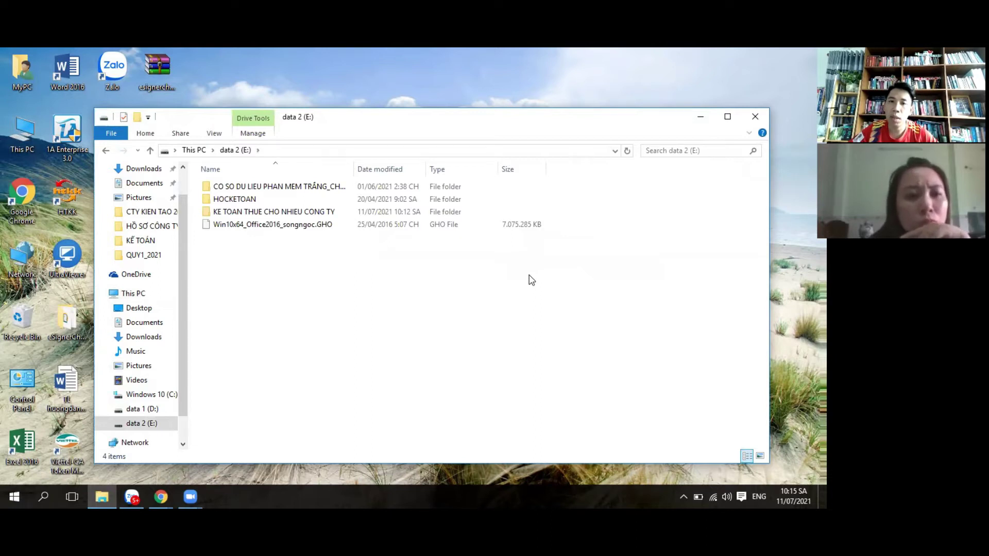
{"action": "left_click", "coordinate": [240, 213]}
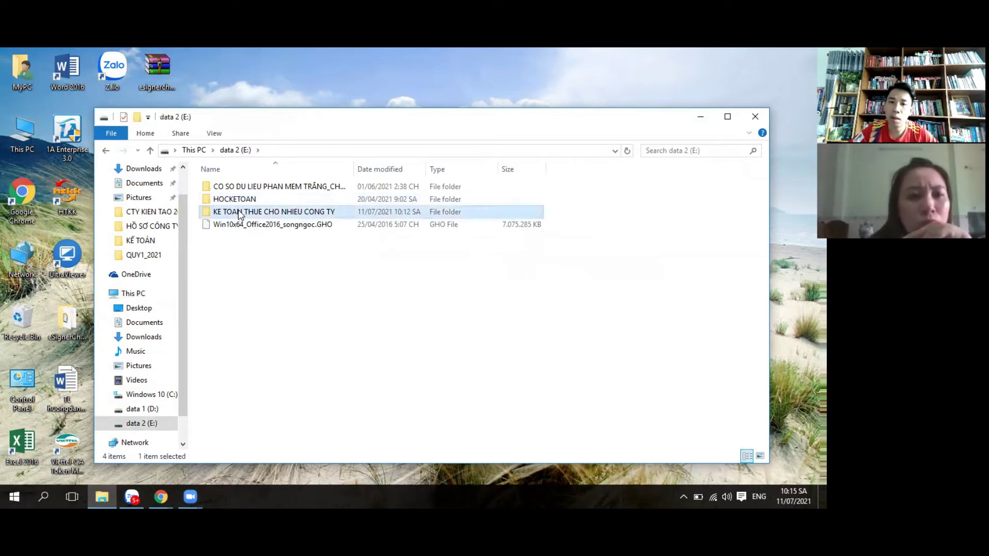
{"action": "double_click", "coordinate": [239, 213]}
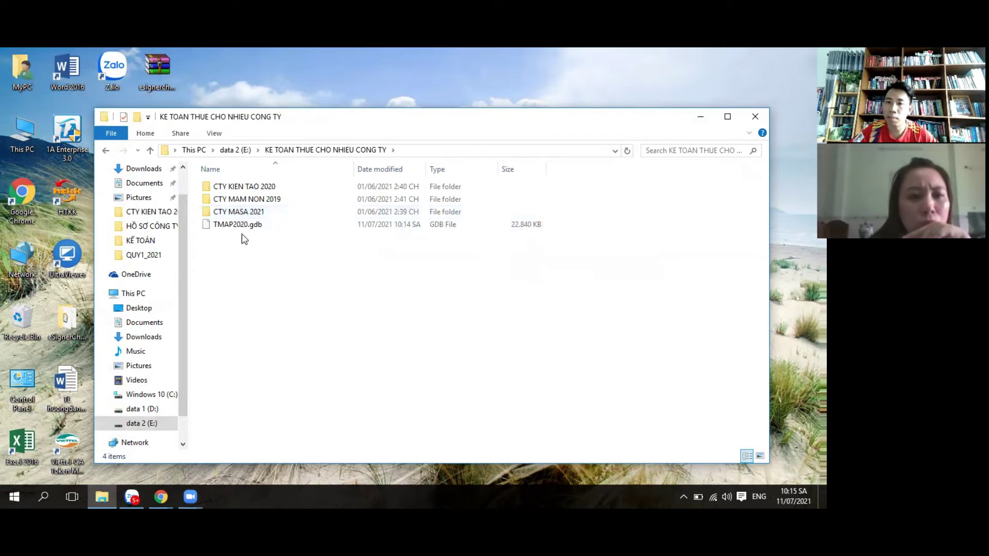
{"action": "mouse_move", "coordinate": [246, 229]}
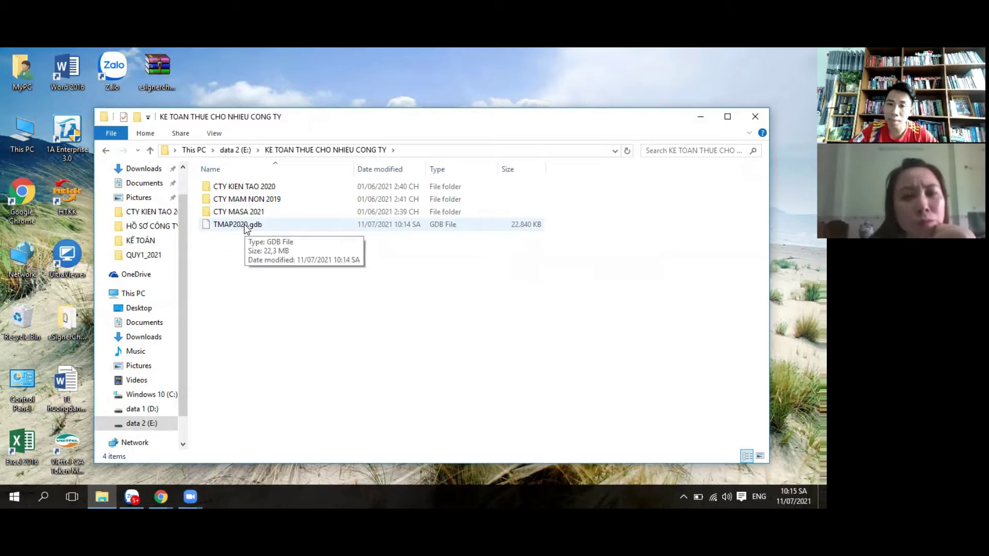
{"action": "double_click", "coordinate": [246, 226]}
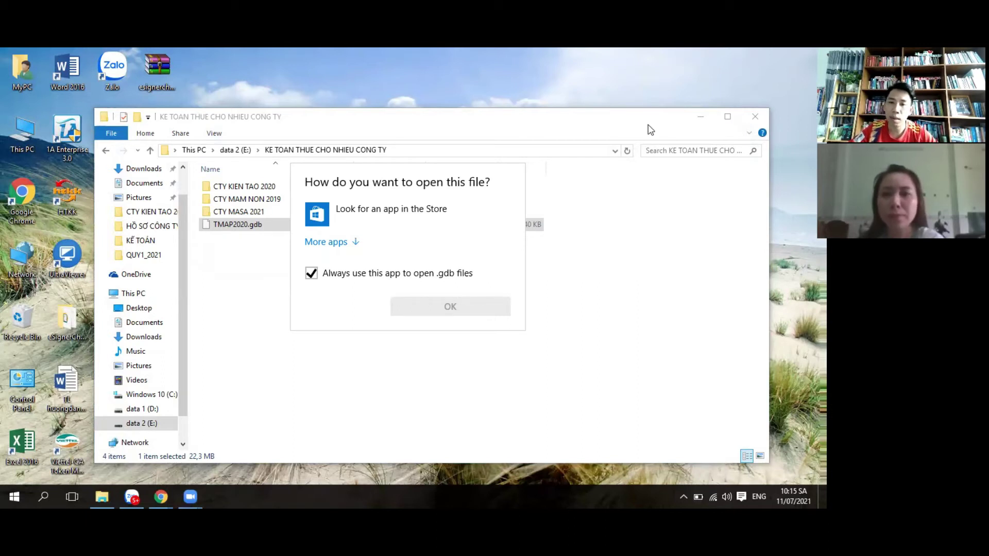
Step: Dismiss the choose-an-app prompt for TMAP2020.gdb and close File Explorer
{"action": "left_click", "coordinate": [755, 114]}
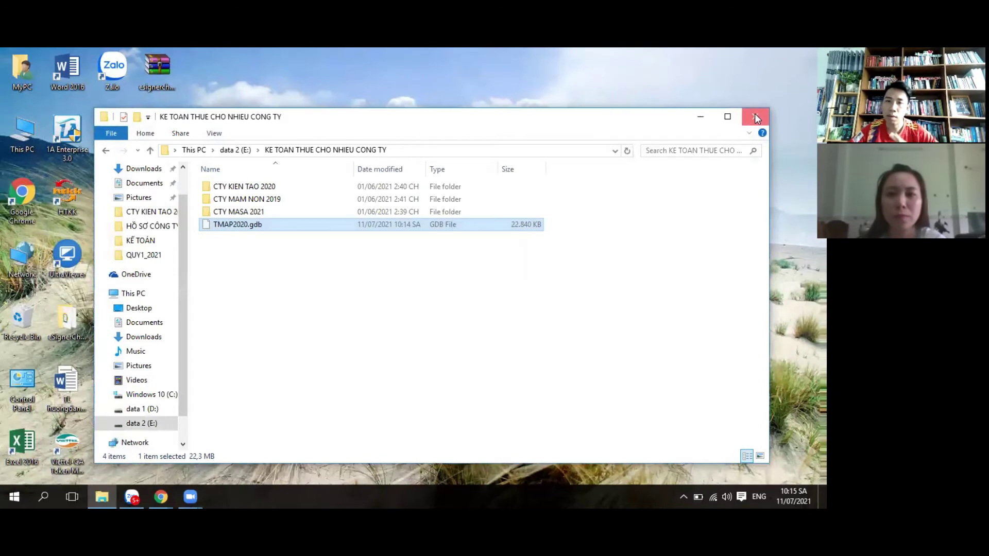
{"action": "left_click", "coordinate": [755, 117]}
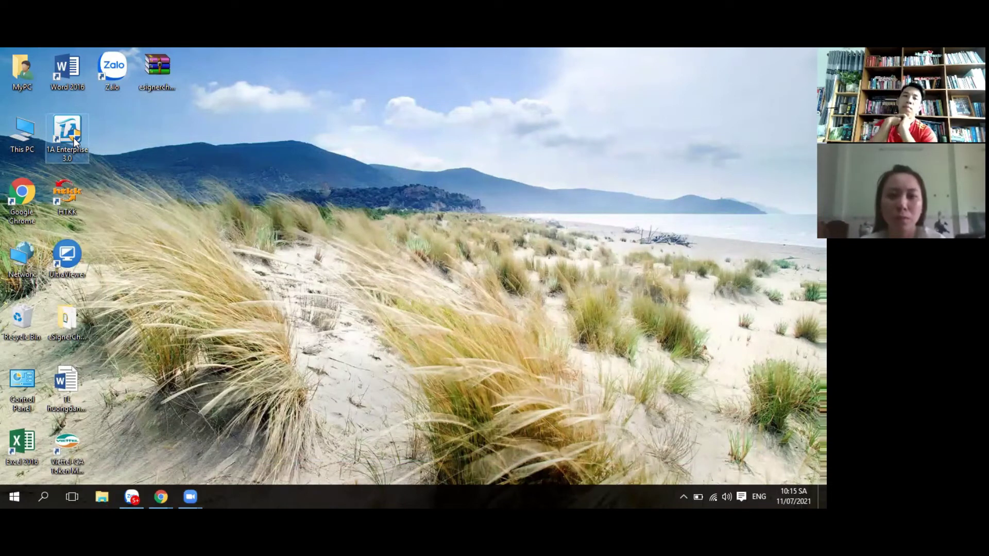
Step: Launch 1A Enterprise 3.0 from the desktop and close the advertising web page
{"action": "double_click", "coordinate": [74, 137]}
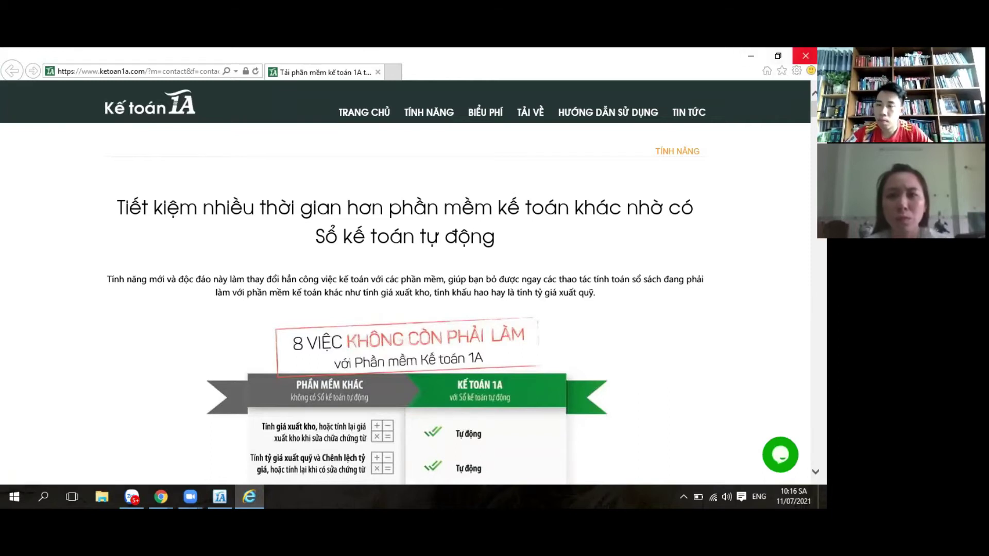
{"action": "left_click", "coordinate": [806, 56]}
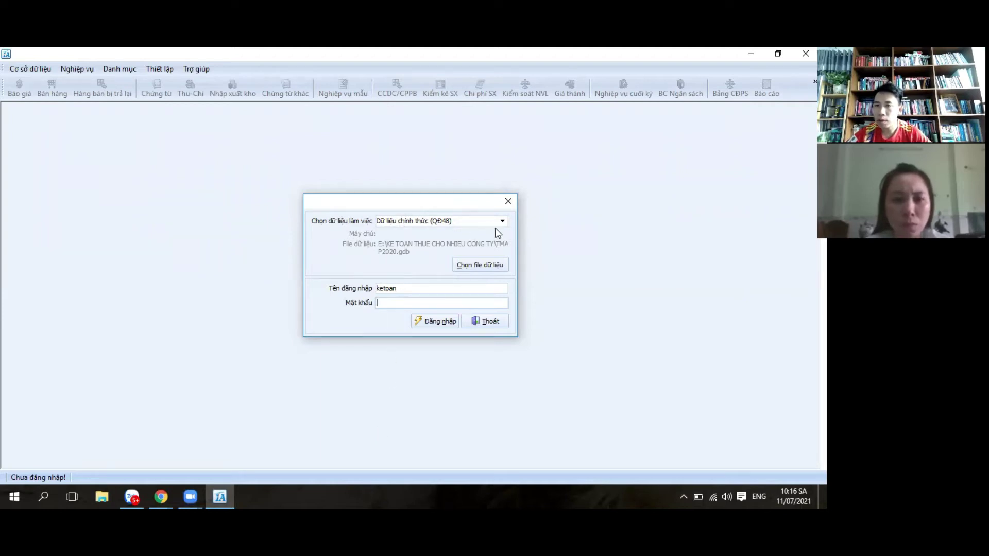
Step: Point the data file to KIENTAO2020.gdb in CTY KIEN TAO 2020, save, and log in
{"action": "left_click", "coordinate": [495, 268]}
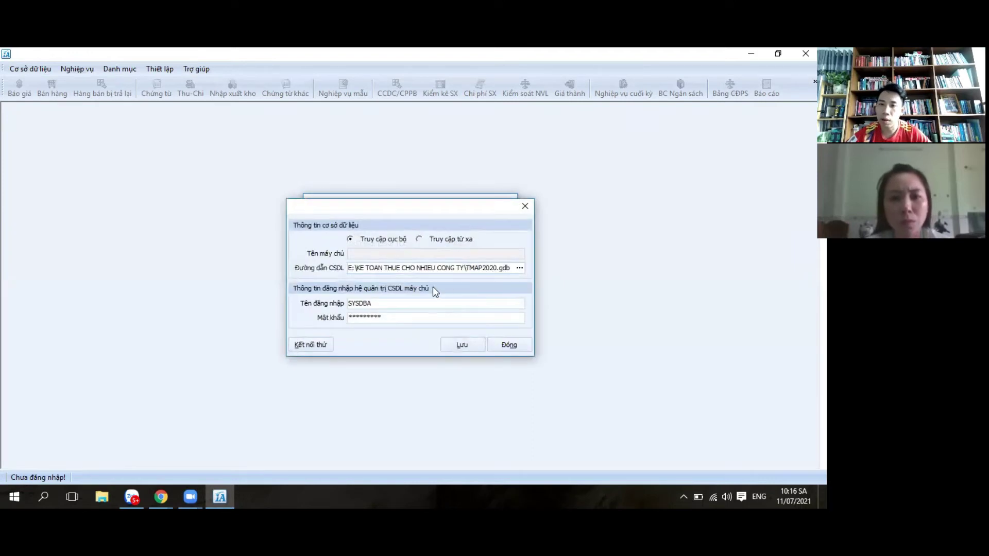
{"action": "left_click", "coordinate": [519, 268]}
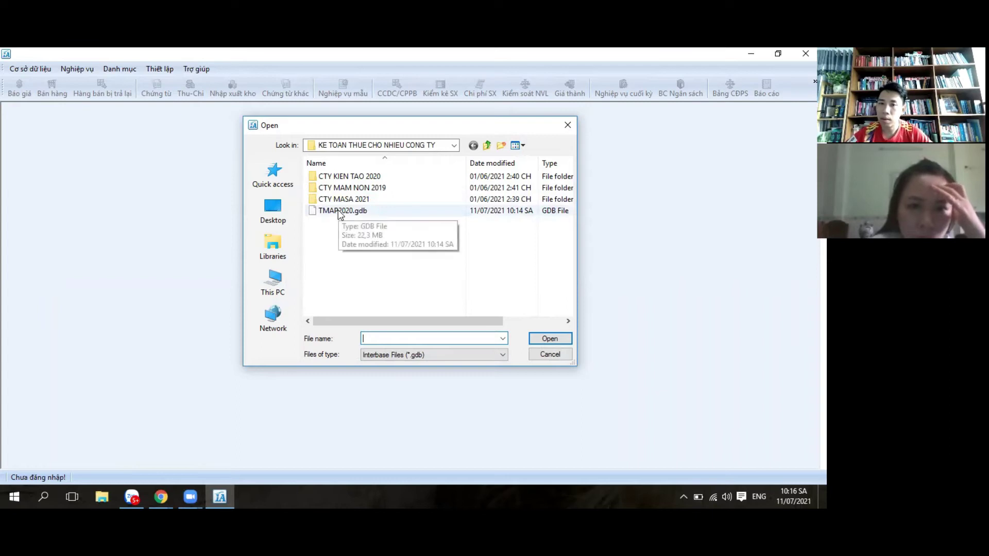
{"action": "double_click", "coordinate": [363, 178]}
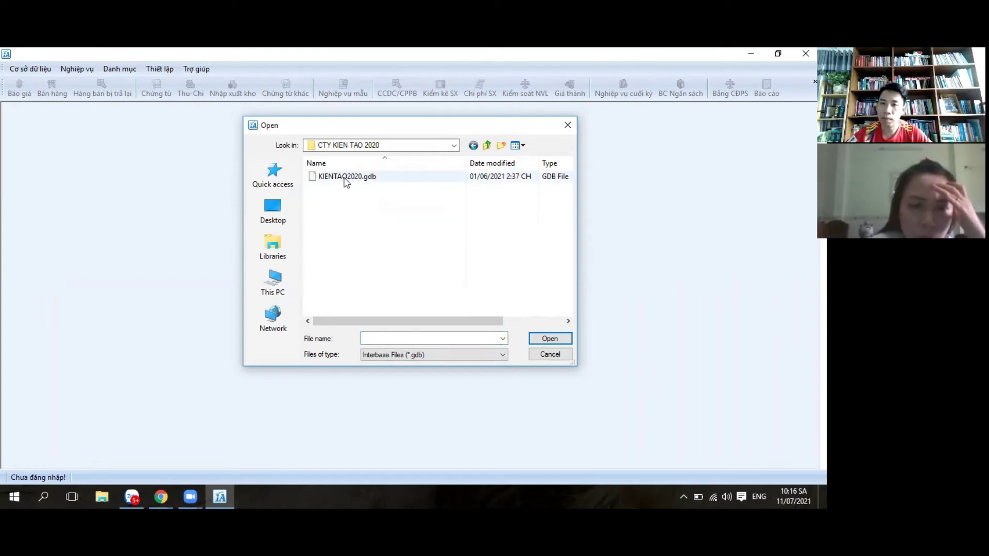
{"action": "double_click", "coordinate": [344, 180]}
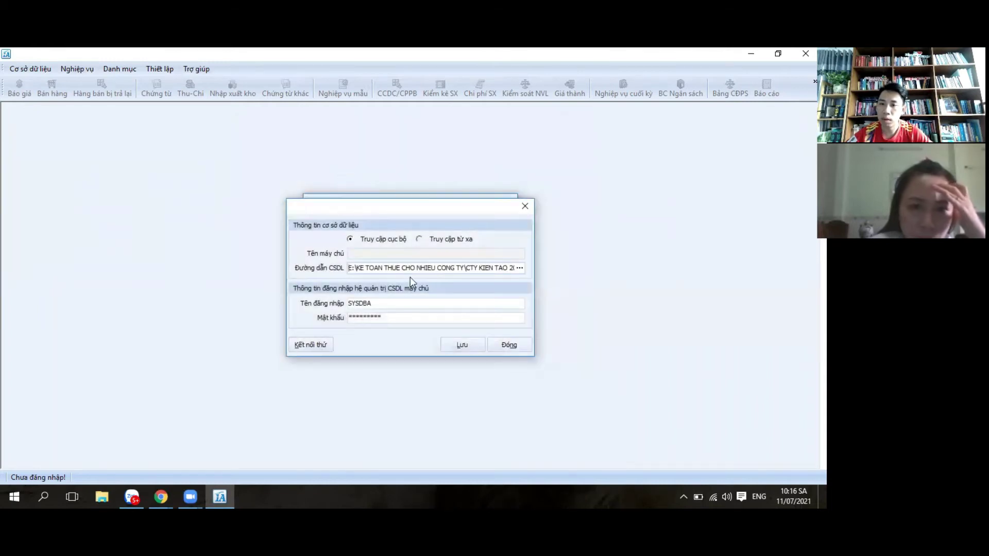
{"action": "left_click", "coordinate": [465, 348]}
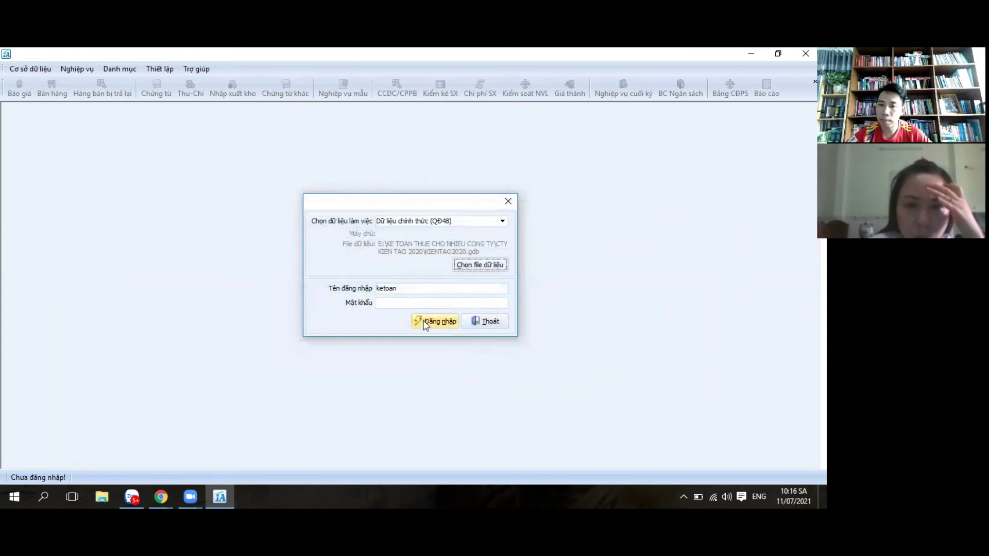
{"action": "left_click", "coordinate": [442, 324]}
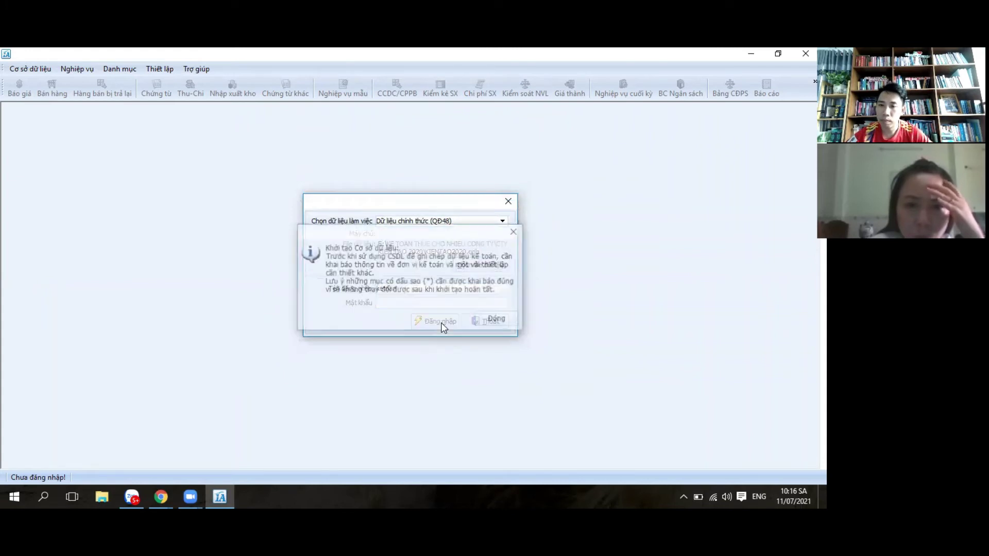
Step: Acknowledge the initialisation notice, log in again, and trim the company's full name
{"action": "left_click", "coordinate": [498, 320]}
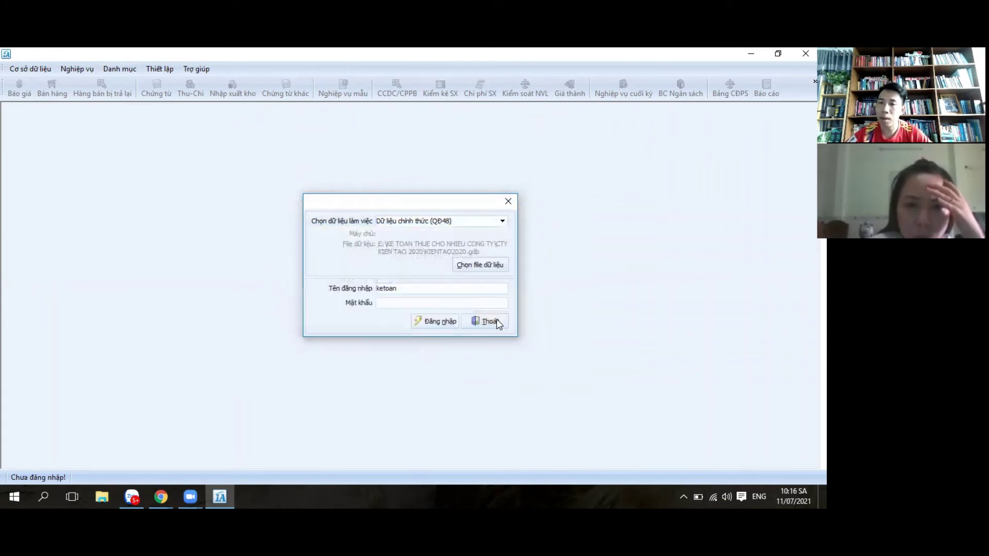
{"action": "left_click", "coordinate": [422, 328]}
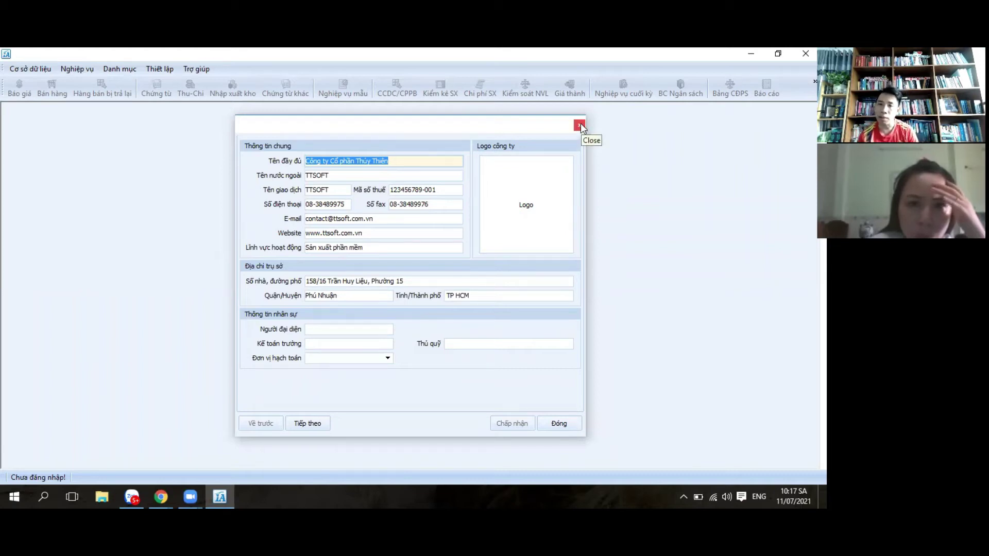
{"action": "left_click", "coordinate": [408, 161]}
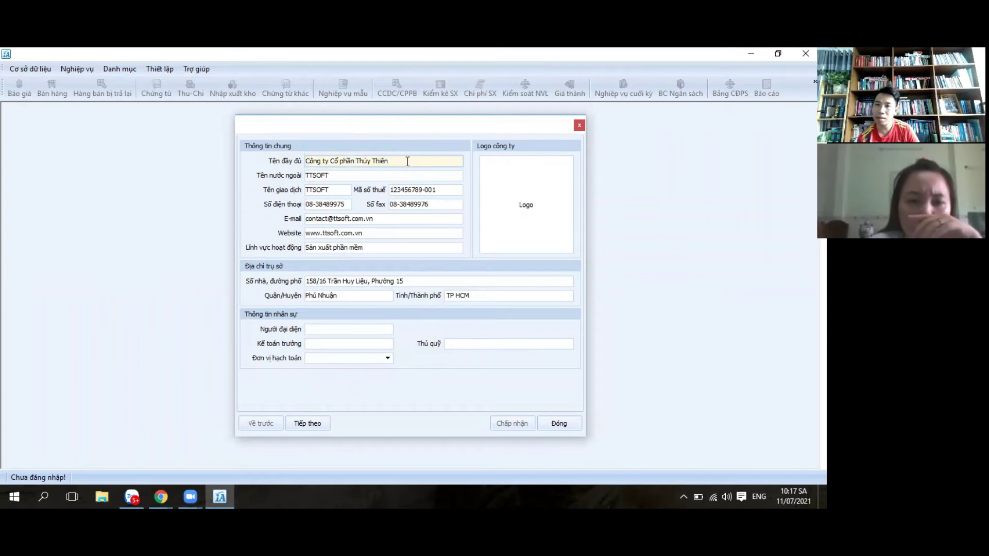
{"action": "key", "text": "BackSpace"}
{"action": "key", "text": "BackSpace"}
{"action": "key", "text": "BackSpace"}
{"action": "key", "text": "BackSpace"}
{"action": "key", "text": "BackSpace"}
{"action": "key", "text": "BackSpace"}
{"action": "key", "text": "BackSpace"}
{"action": "key", "text": "BackSpace"}
{"action": "key", "text": "BackSpace"}
{"action": "key", "text": "BackSpace"}
{"action": "key", "text": "BackSpace"}
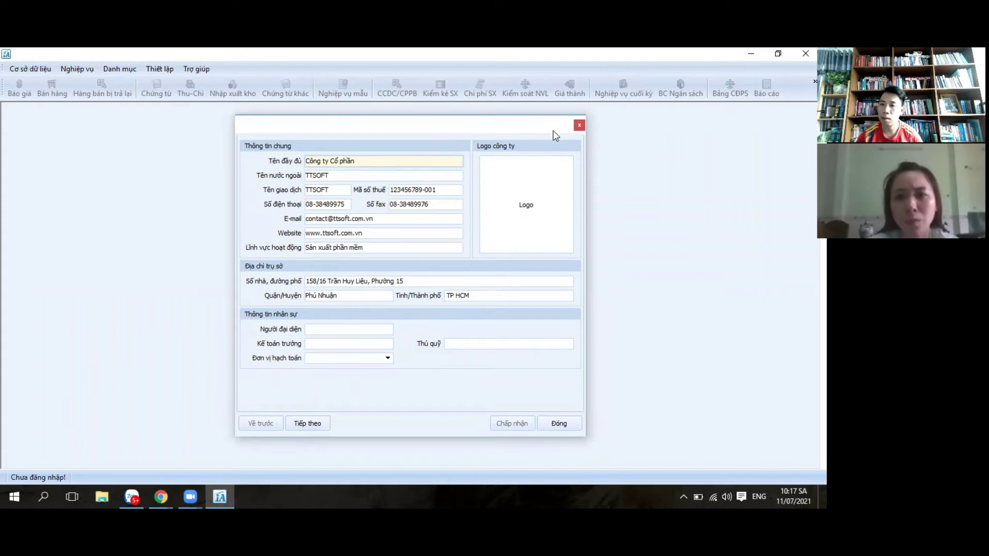
Step: Close the company form unsaved, dismiss the reminder, exit login, and quit 1A Enterprise
{"action": "left_click", "coordinate": [580, 124]}
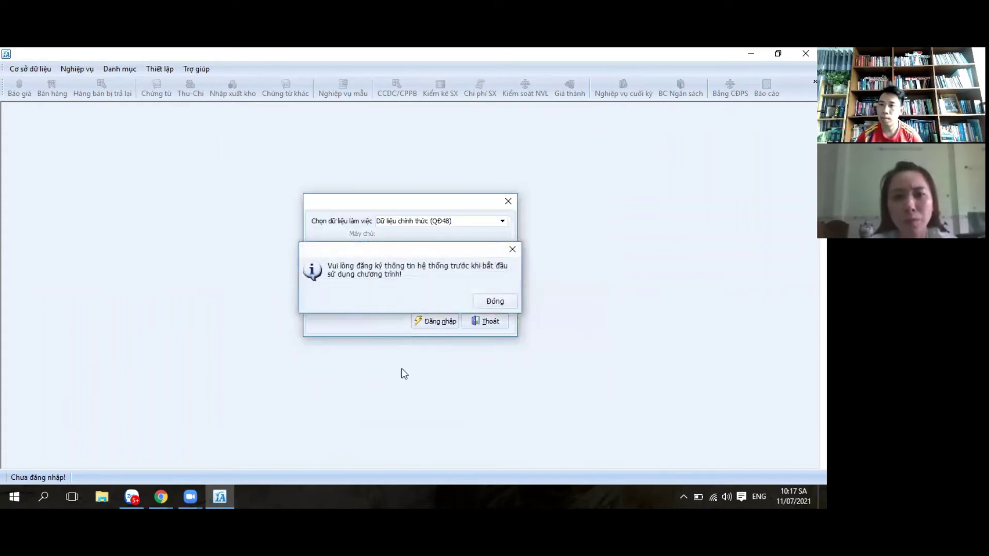
{"action": "left_click", "coordinate": [481, 299]}
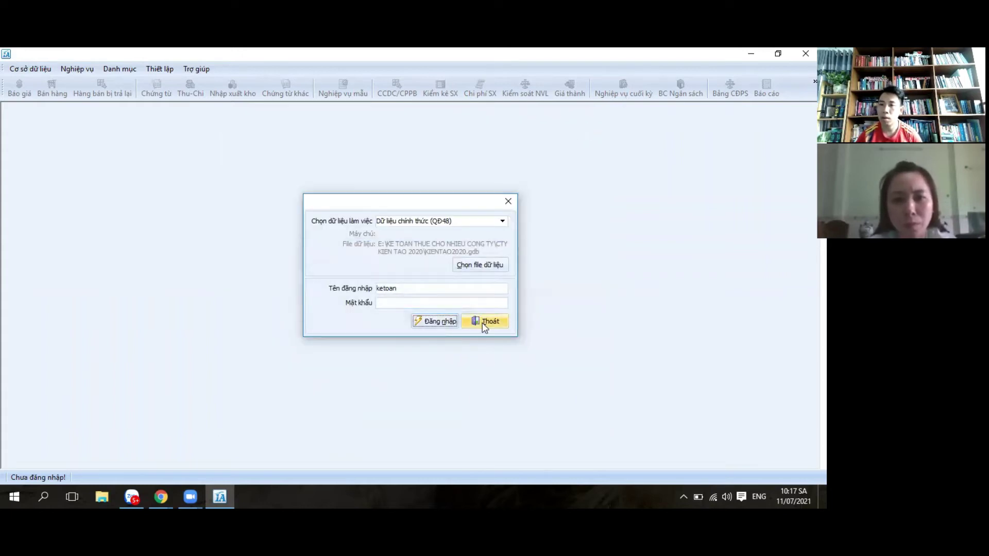
{"action": "left_click", "coordinate": [483, 322]}
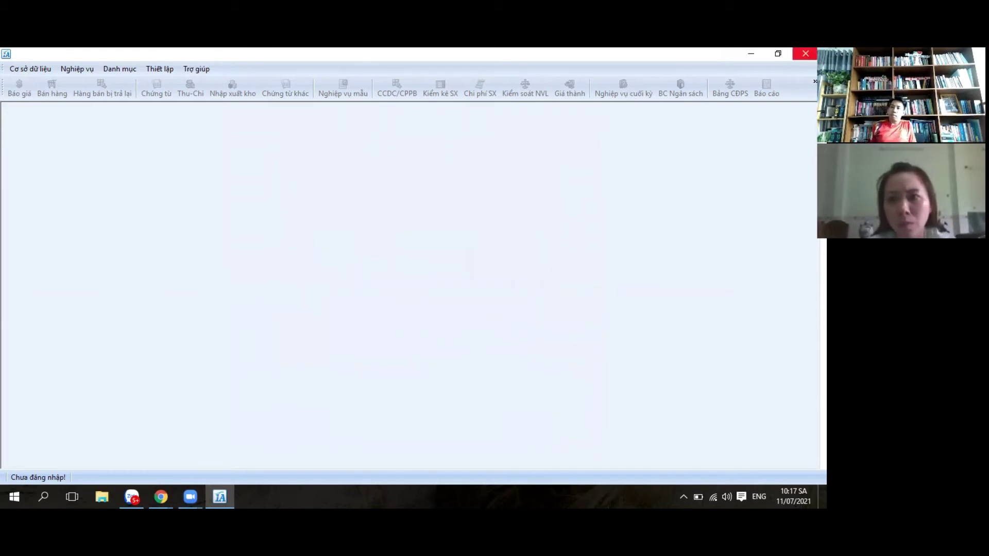
{"action": "left_click", "coordinate": [805, 54]}
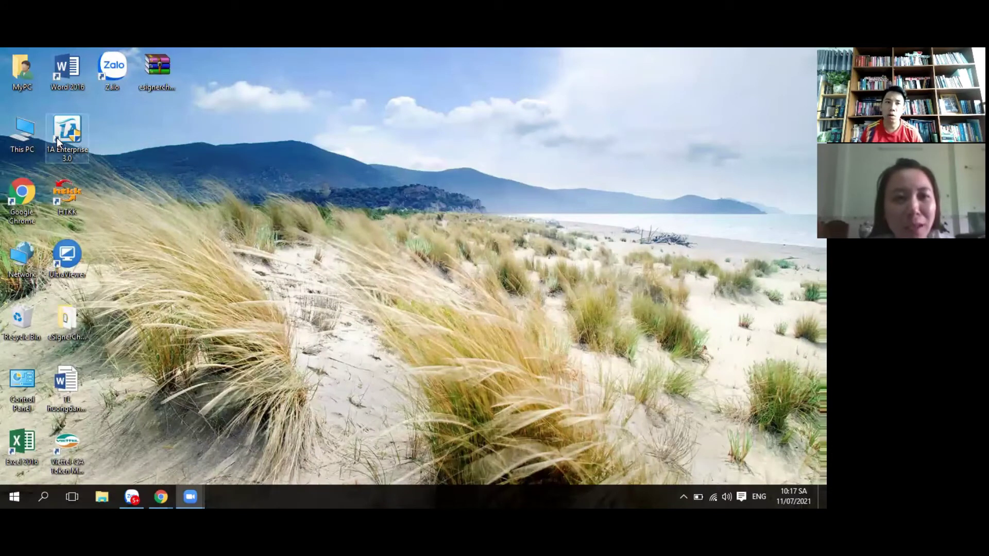
Step: Copy Db48.gdb from the blank-database folder on drive E:
{"action": "double_click", "coordinate": [30, 135]}
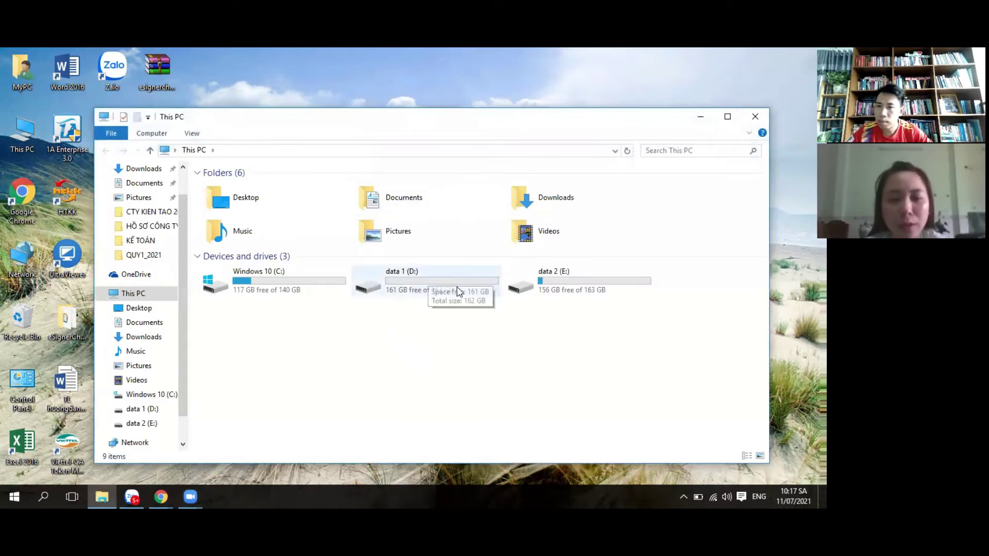
{"action": "double_click", "coordinate": [590, 287]}
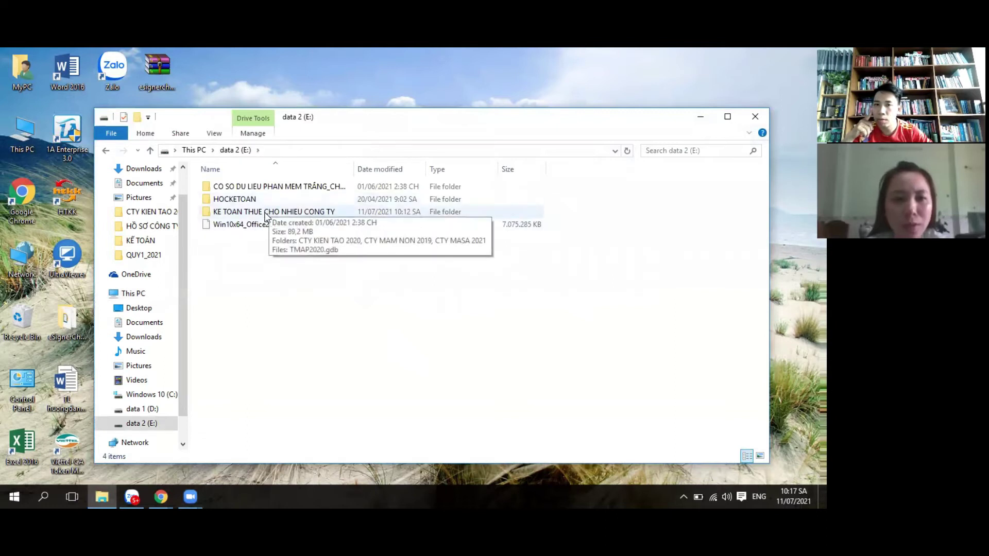
{"action": "double_click", "coordinate": [300, 187]}
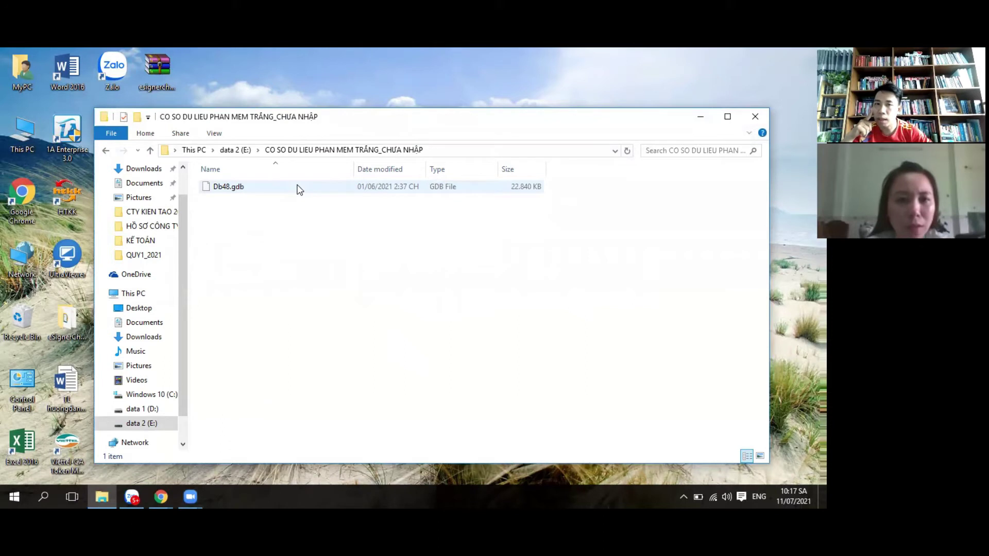
{"action": "right_click", "coordinate": [262, 185]}
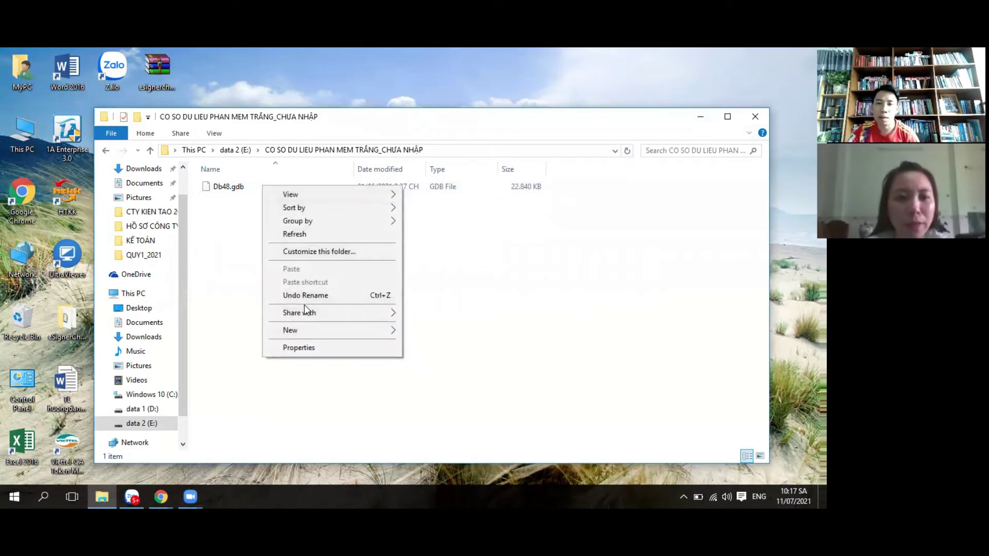
{"action": "left_click", "coordinate": [238, 198]}
{"action": "right_click", "coordinate": [240, 181]}
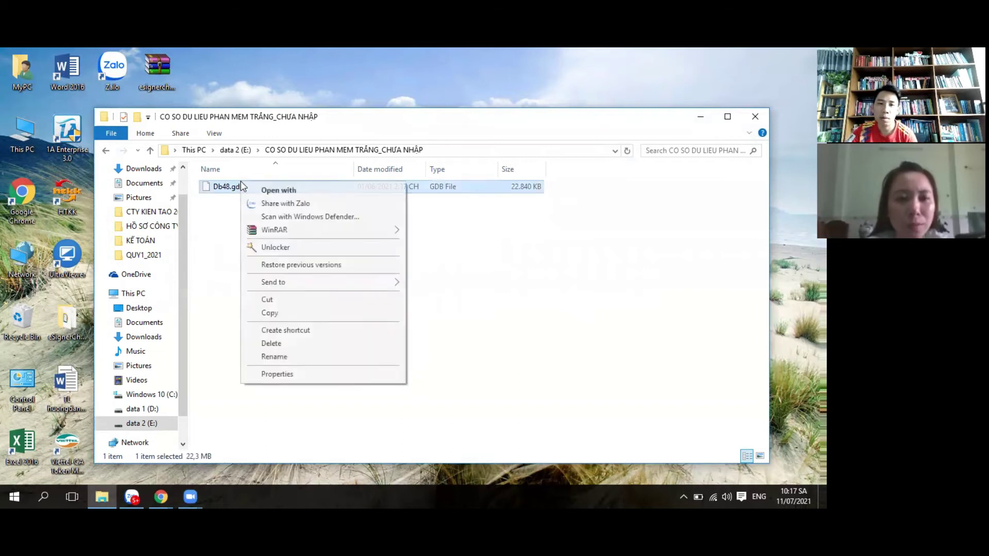
{"action": "left_click", "coordinate": [285, 316]}
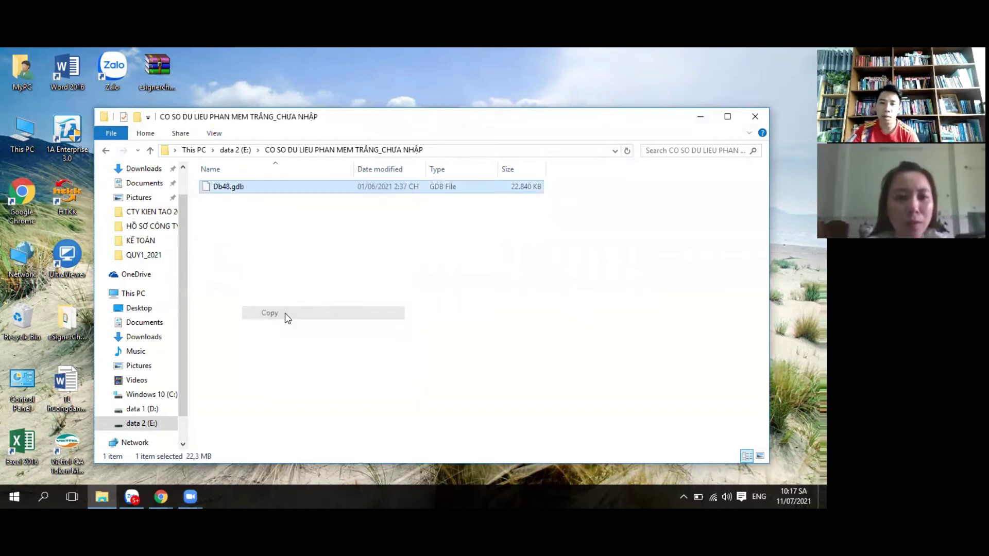
Step: Paste the Db48.gdb copy into the KE TOAN THUE CHO NHIEU CONG TY folder
{"action": "left_click", "coordinate": [106, 151]}
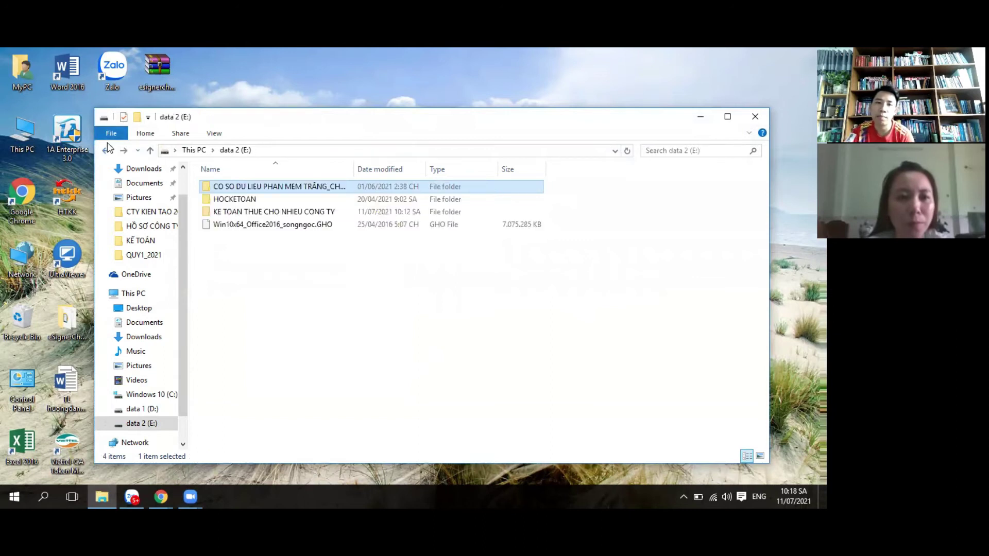
{"action": "left_click", "coordinate": [257, 266]}
{"action": "right_click", "coordinate": [257, 266]}
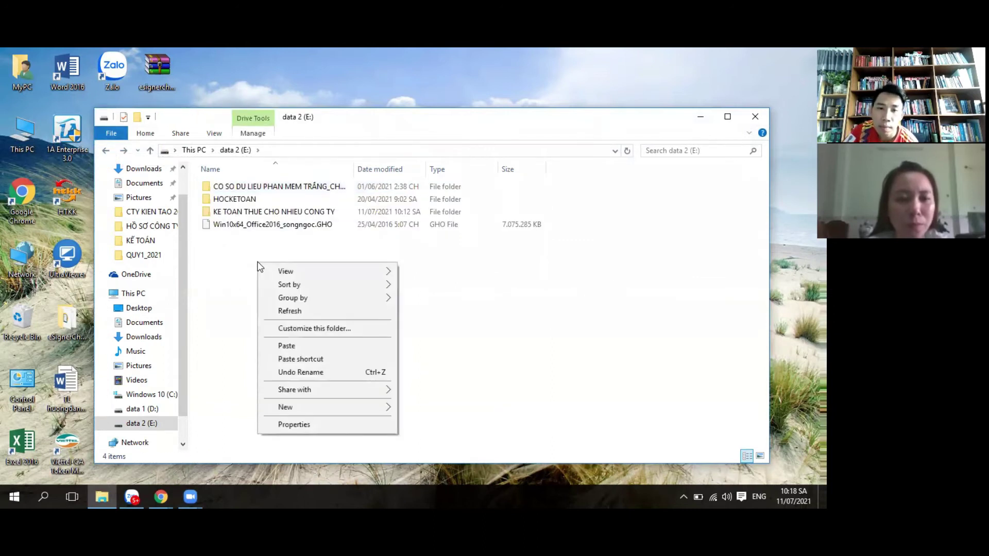
{"action": "double_click", "coordinate": [273, 211]}
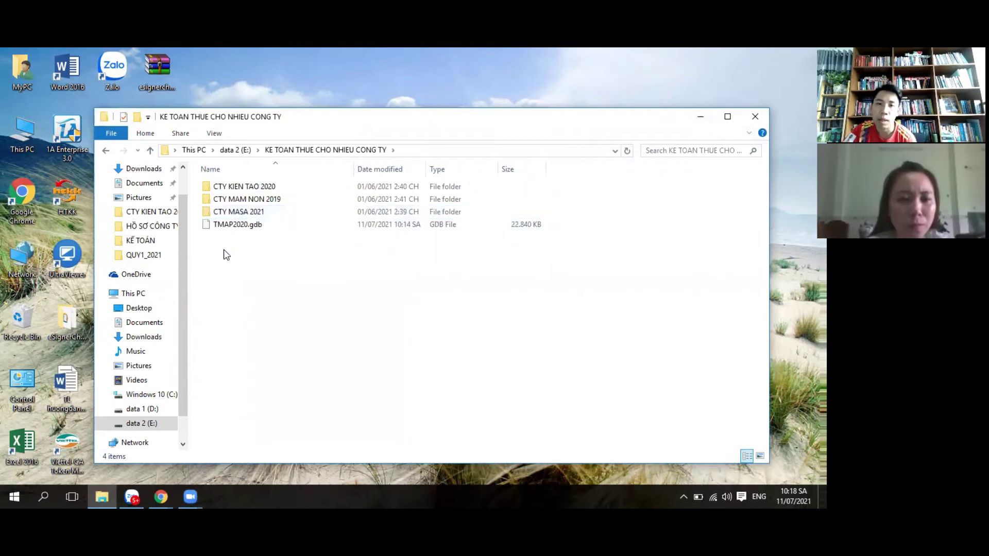
{"action": "right_click", "coordinate": [223, 250]}
{"action": "left_click", "coordinate": [244, 336]}
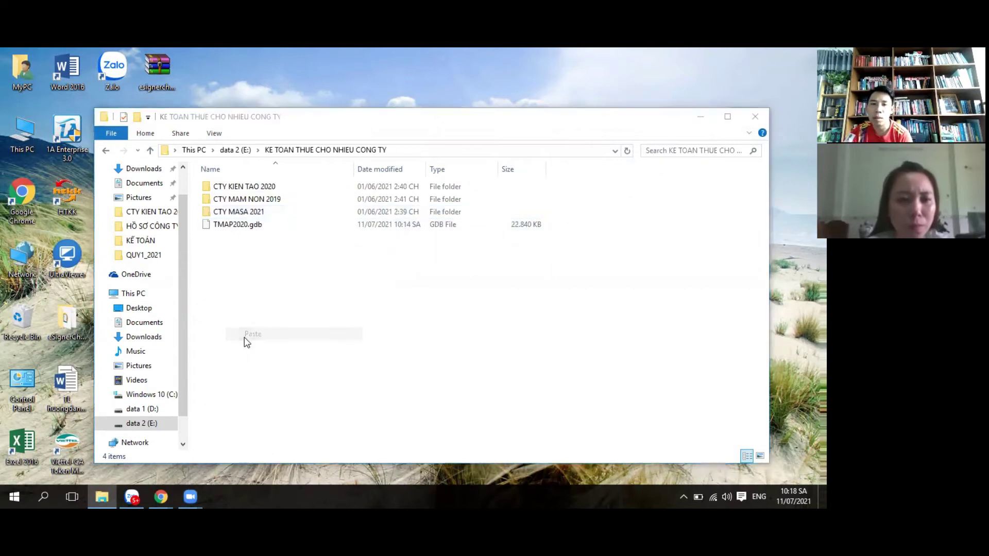
{"action": "right_click", "coordinate": [244, 232]}
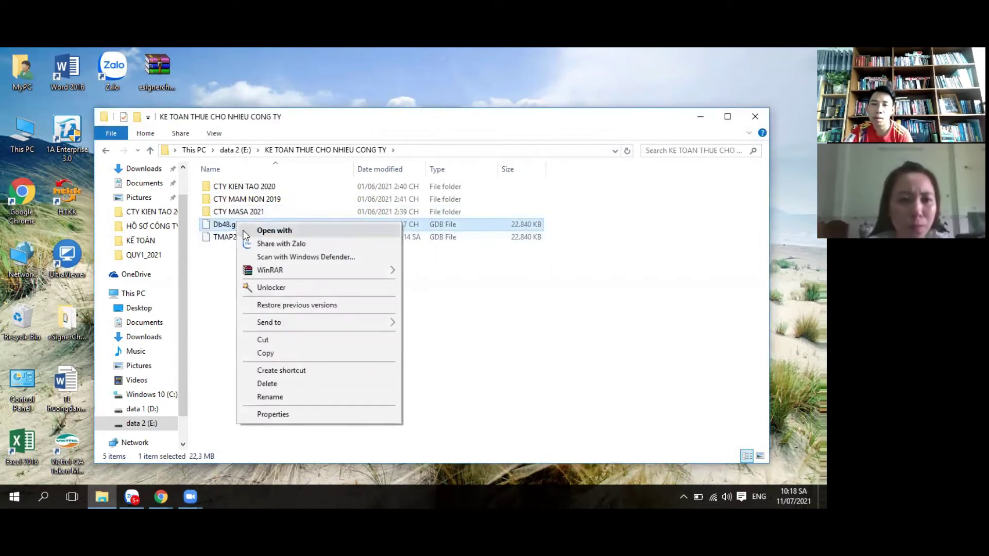
Step: Rename the pasted Db48.gdb copy to CTY PHA LE 2021.gdb, fixing a mistyped first attempt
{"action": "left_click", "coordinate": [267, 397]}
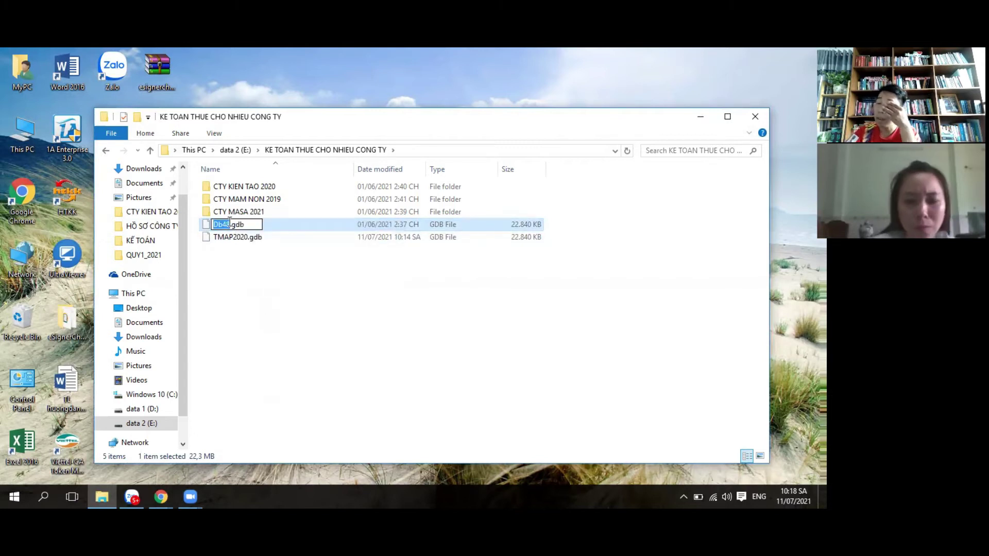
{"action": "key", "text": "BackSpace"}
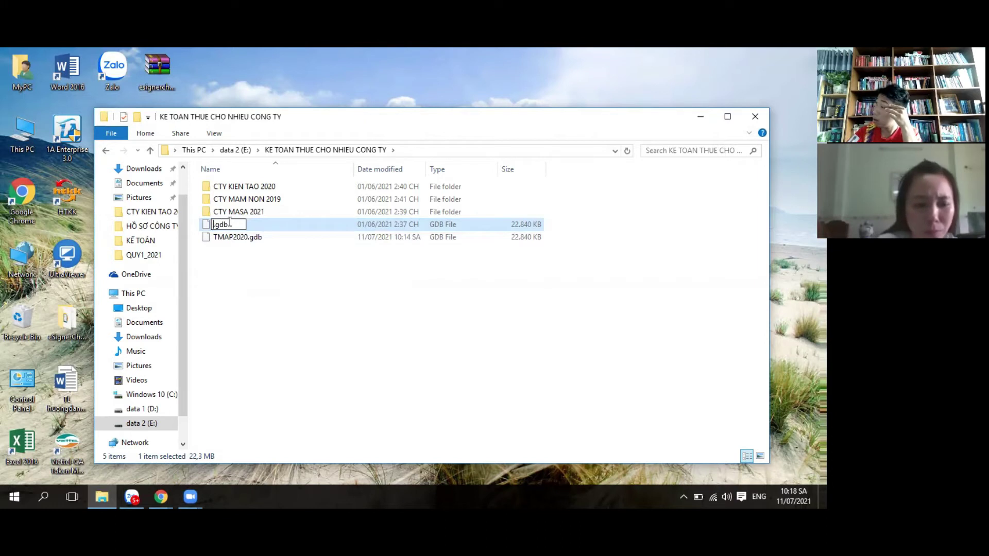
{"action": "type", "text": "CTY "}
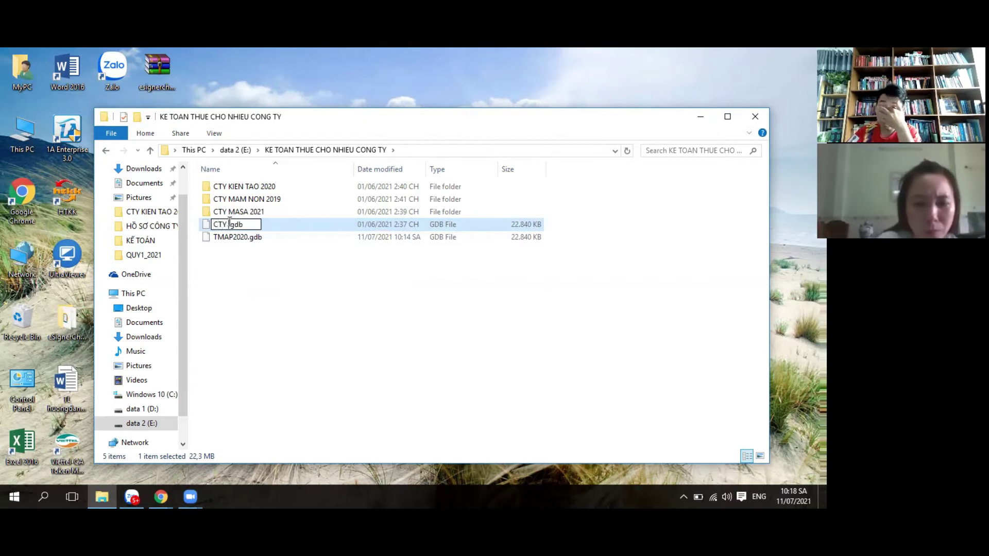
{"action": "type", "text": "PHA LE"}
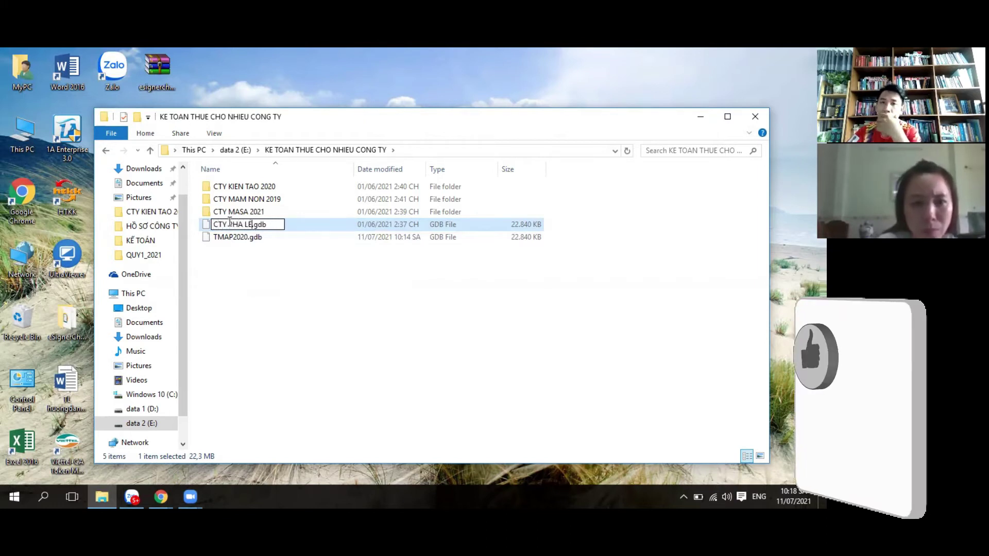
{"action": "type", "text": "e"}
{"action": "left_click", "coordinate": [268, 258]}
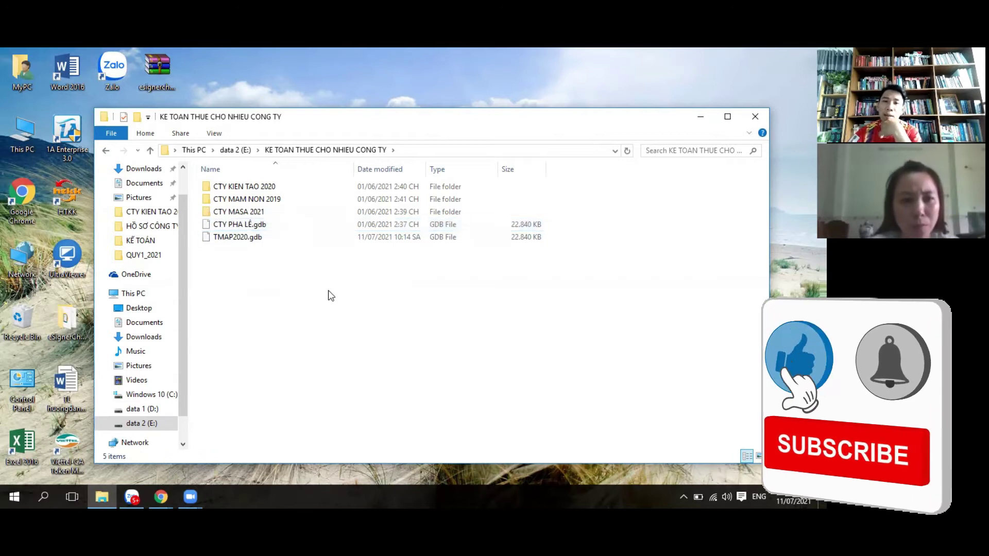
{"action": "right_click", "coordinate": [240, 226]}
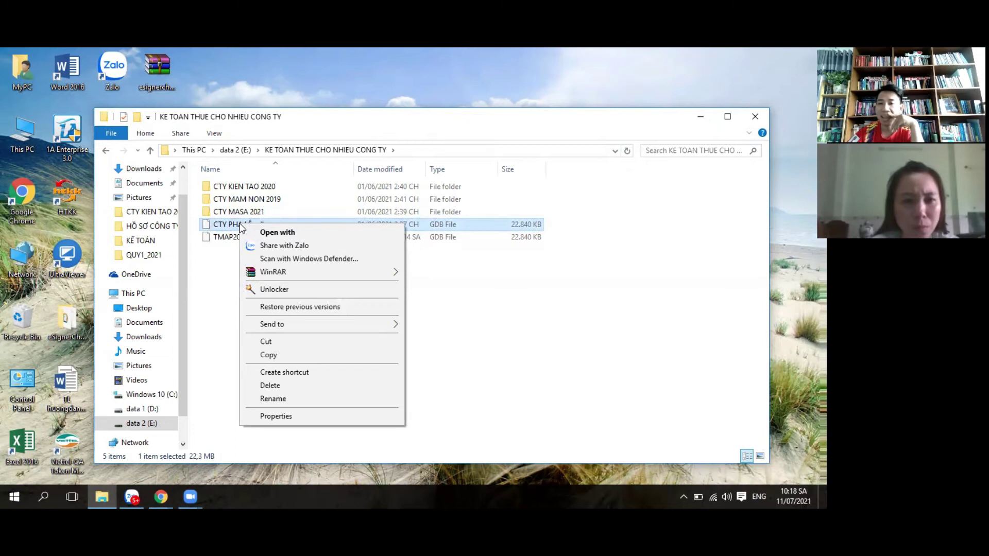
{"action": "left_click", "coordinate": [273, 399]}
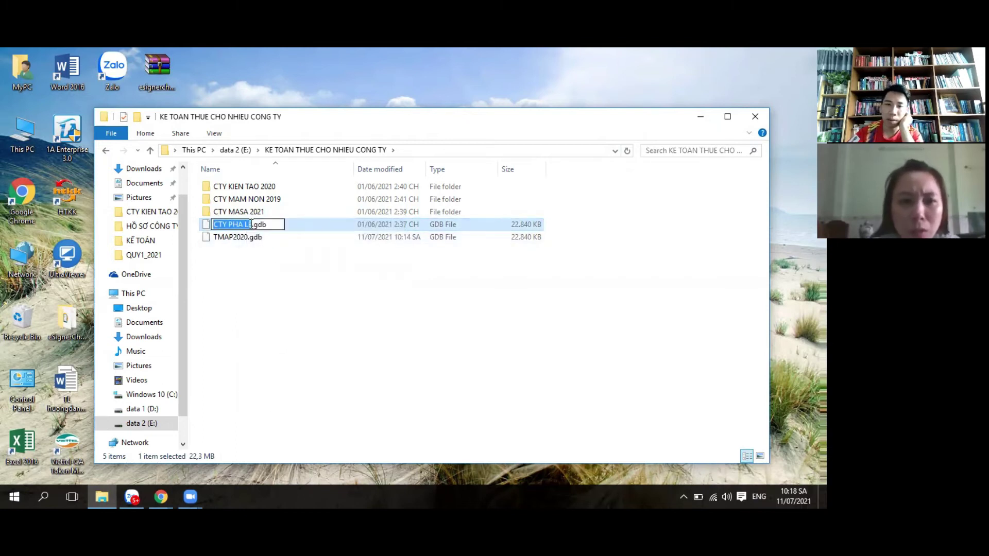
{"action": "key", "text": "BackSpace"}
{"action": "type", "text": "E"}
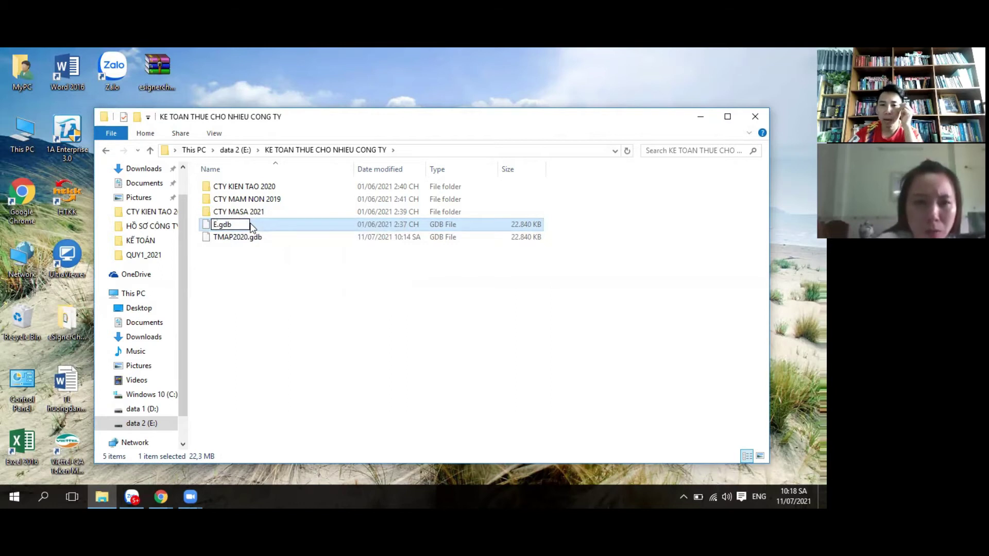
{"action": "key", "text": "BackSpace"}
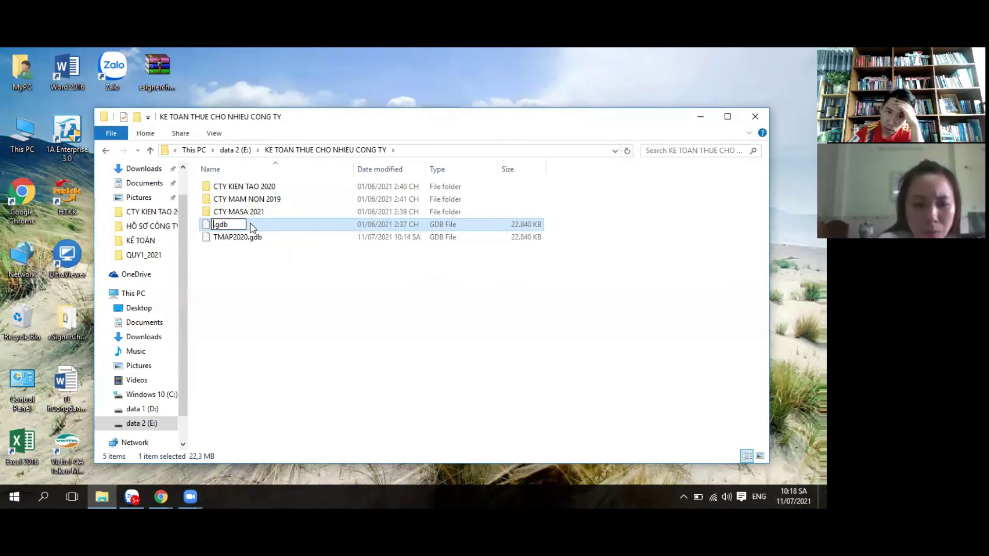
{"action": "type", "text": "C"}
{"action": "type", "text": "TY PHA"}
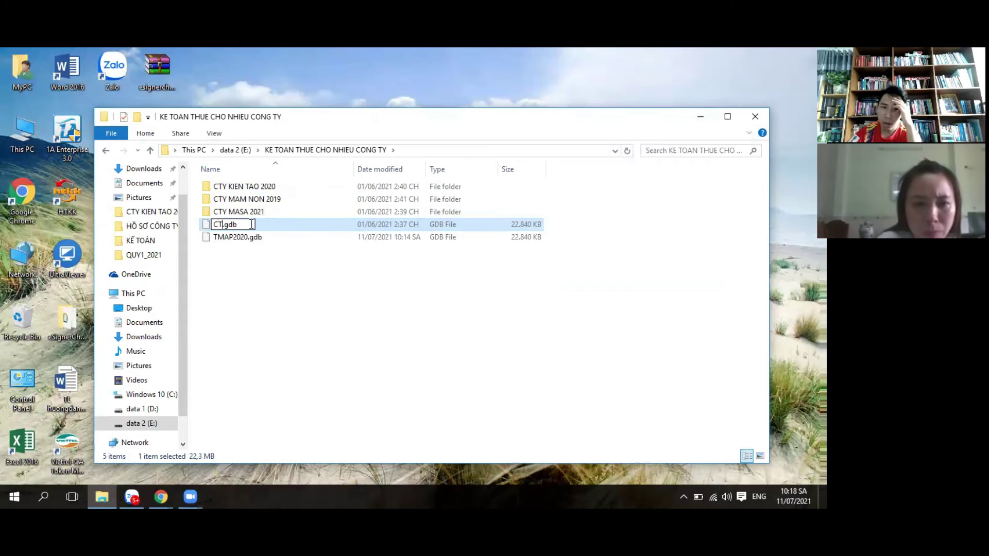
{"action": "type", "text": " LÊ"}
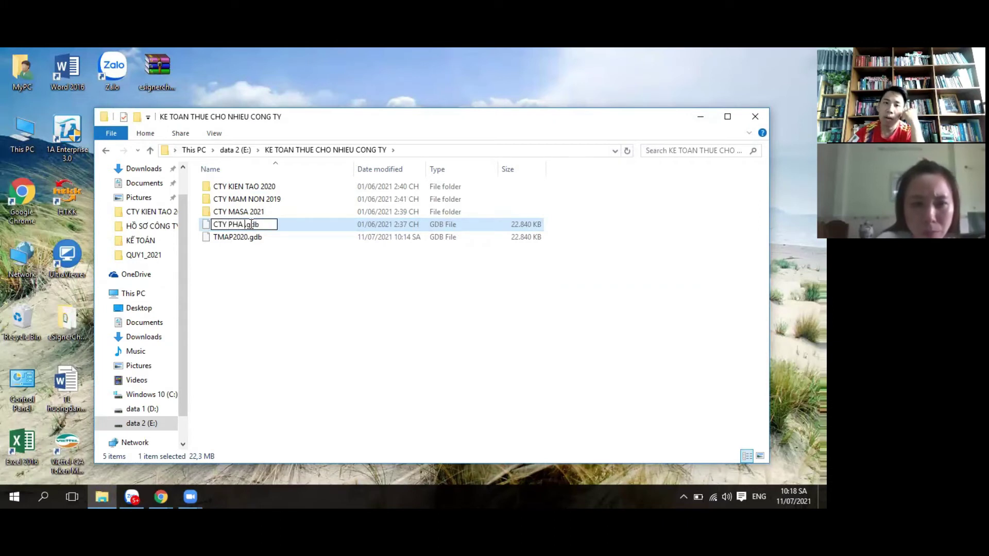
{"action": "type", "text": " 2021"}
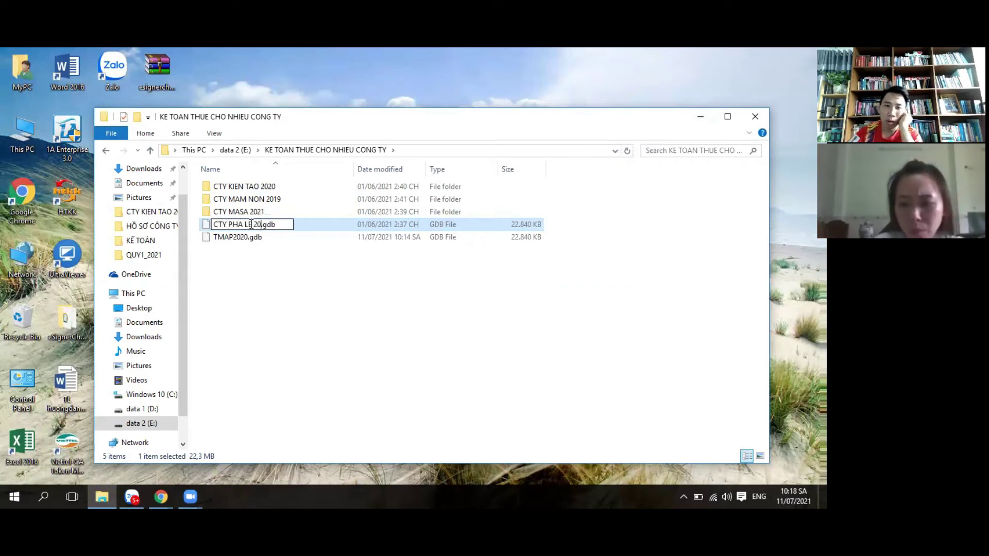
{"action": "left_click", "coordinate": [335, 280]}
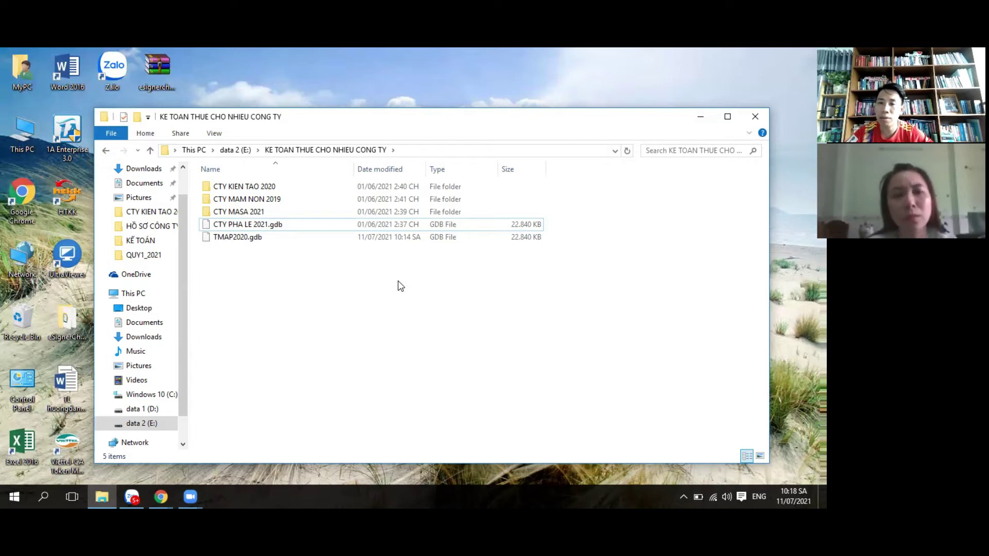
Step: Create a new folder named CTY PHA LE 2021
{"action": "right_click", "coordinate": [250, 286]}
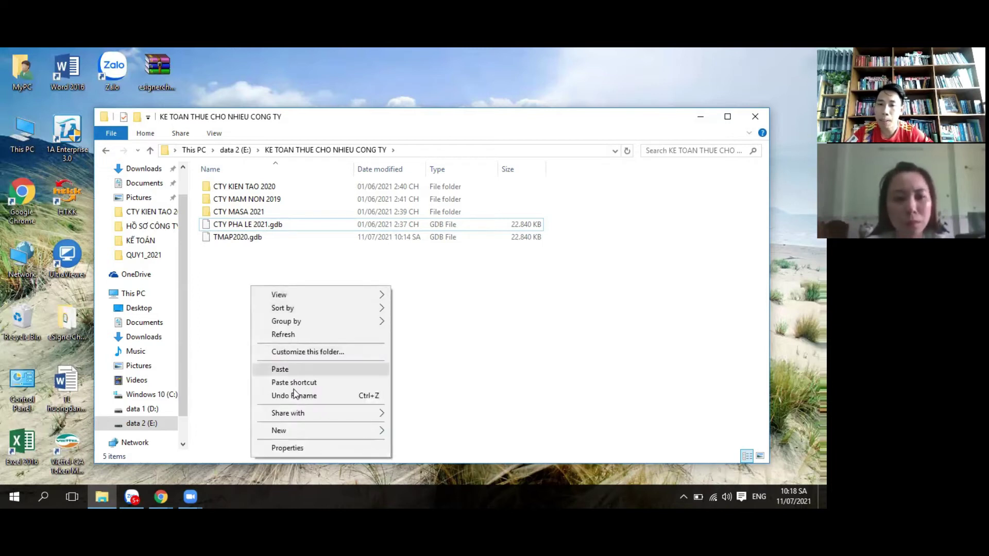
{"action": "mouse_move", "coordinate": [381, 436]}
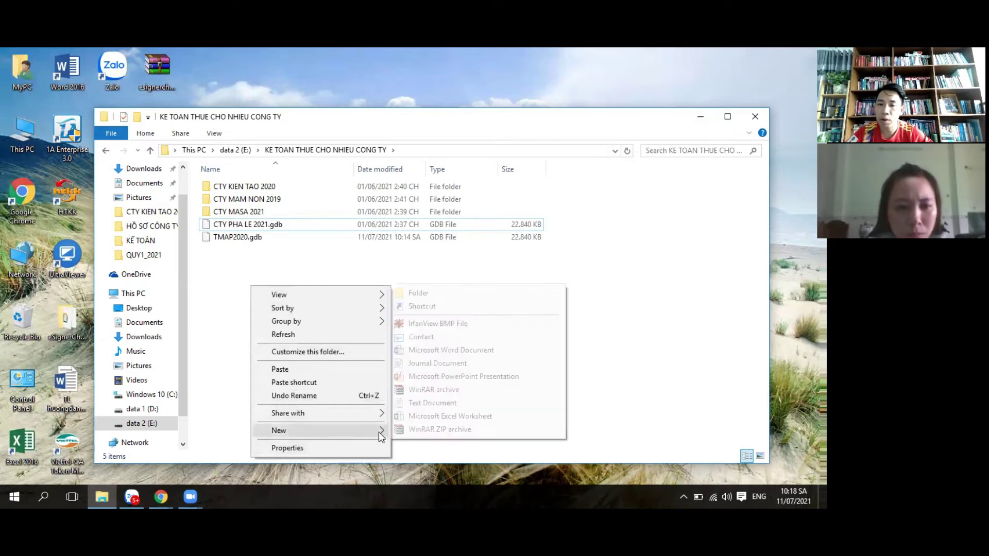
{"action": "left_click", "coordinate": [425, 292]}
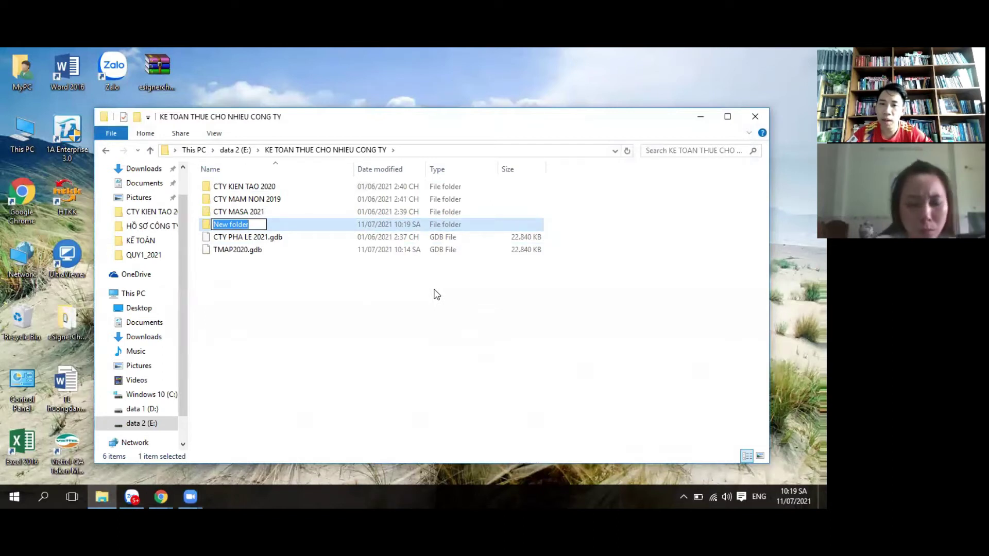
{"action": "type", "text": "CONGBTY"}
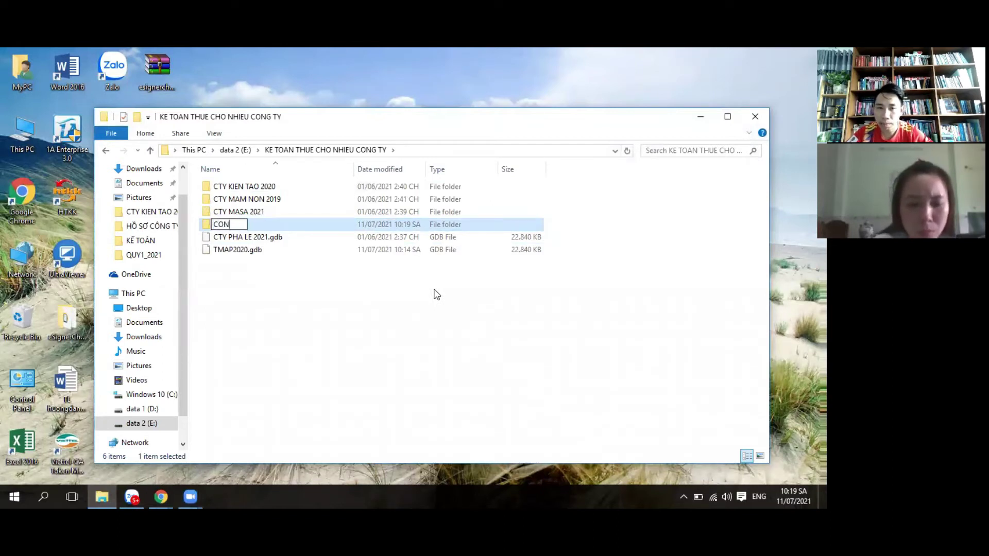
{"action": "key", "text": "BackSpace"}
{"action": "key", "text": "BackSpace"}
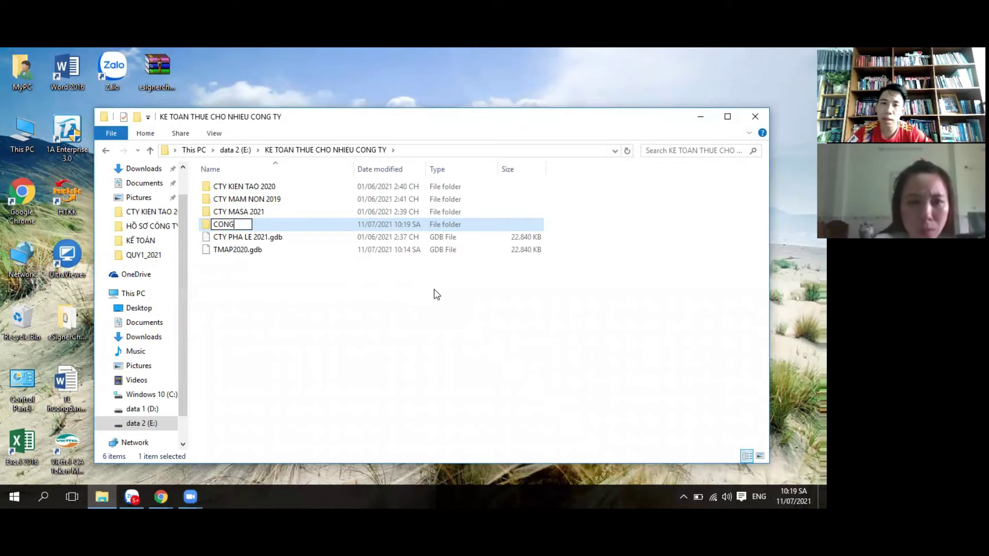
{"action": "key", "text": "BackSpace"}
{"action": "key", "text": "BackSpace"}
{"action": "key", "text": "BackSpace"}
{"action": "key", "text": "BackSpace"}
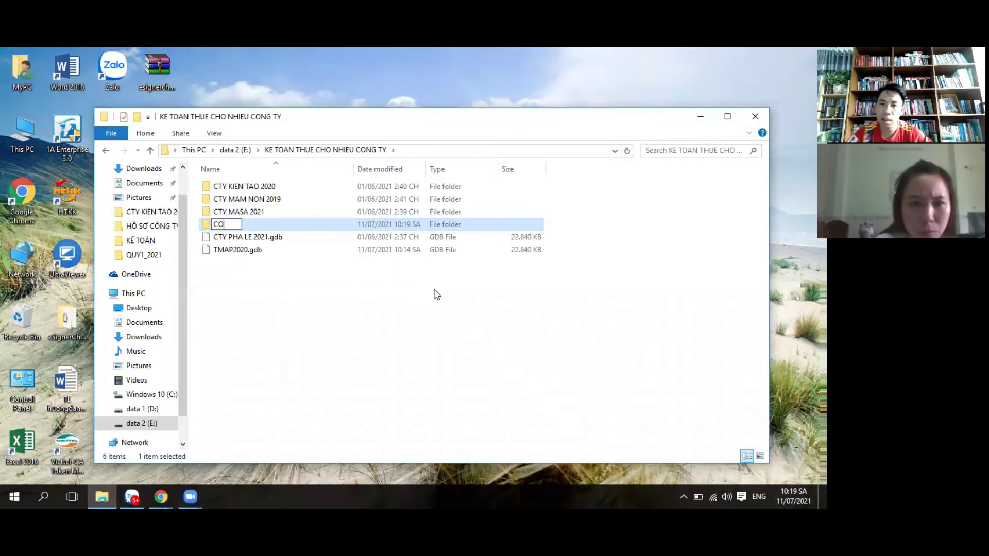
{"action": "type", "text": "TY PHA"}
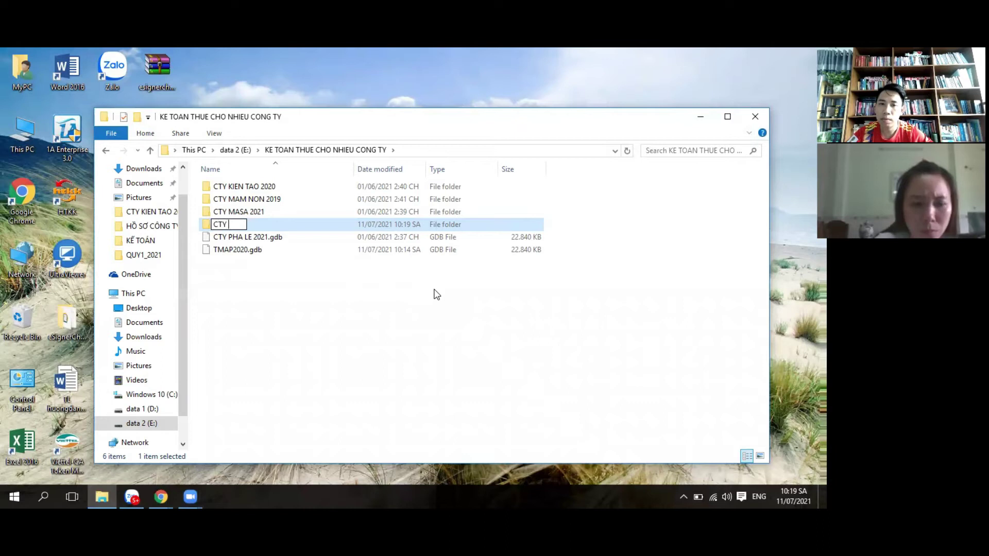
{"action": "type", "text": " LE 2021"}
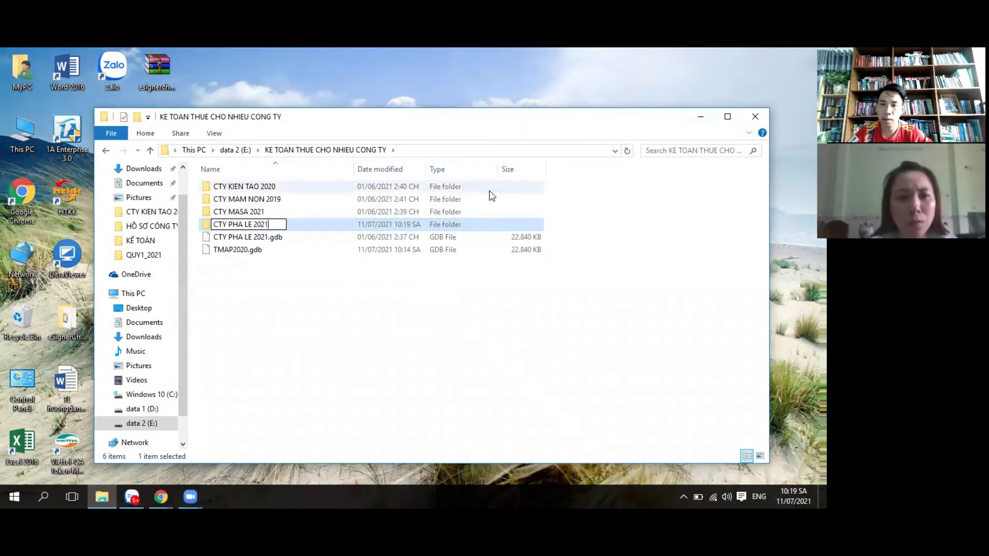
{"action": "key", "text": "Return"}
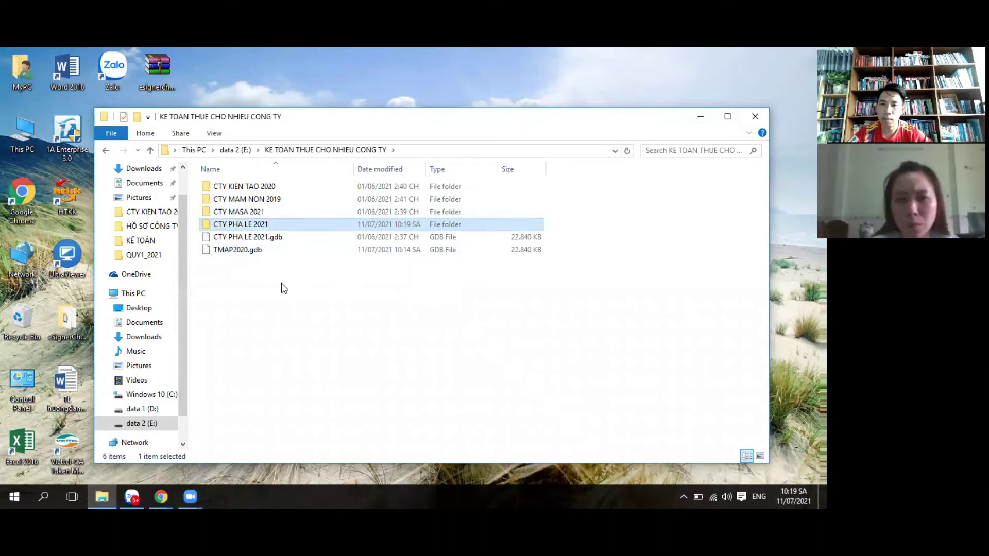
Step: Move CTY PHA LE 2021.gdb into the CTY PHA LE 2021 folder
{"action": "left_click", "coordinate": [324, 316]}
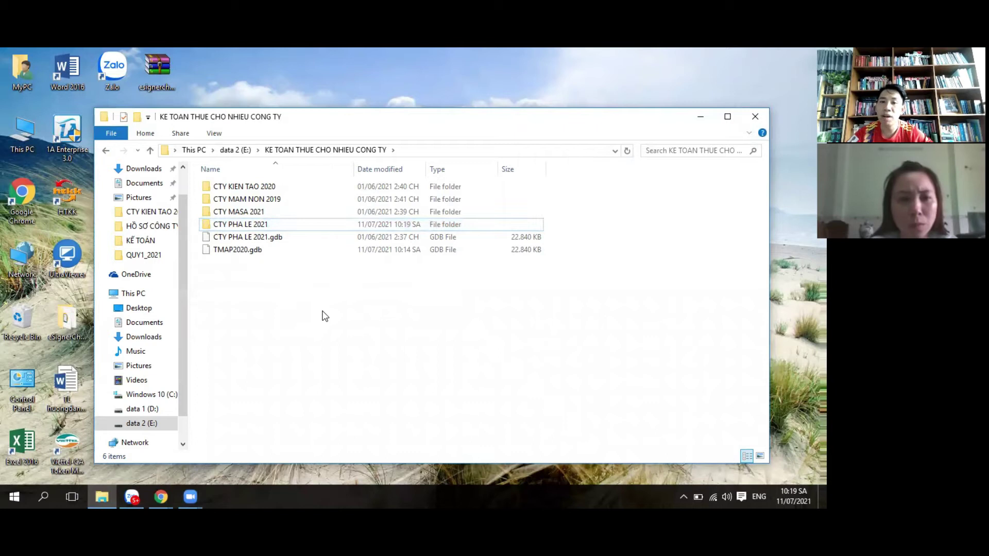
{"action": "left_click", "coordinate": [256, 237]}
{"action": "left_click_drag", "start_coordinate": [255, 239], "coordinate": [259, 224]}
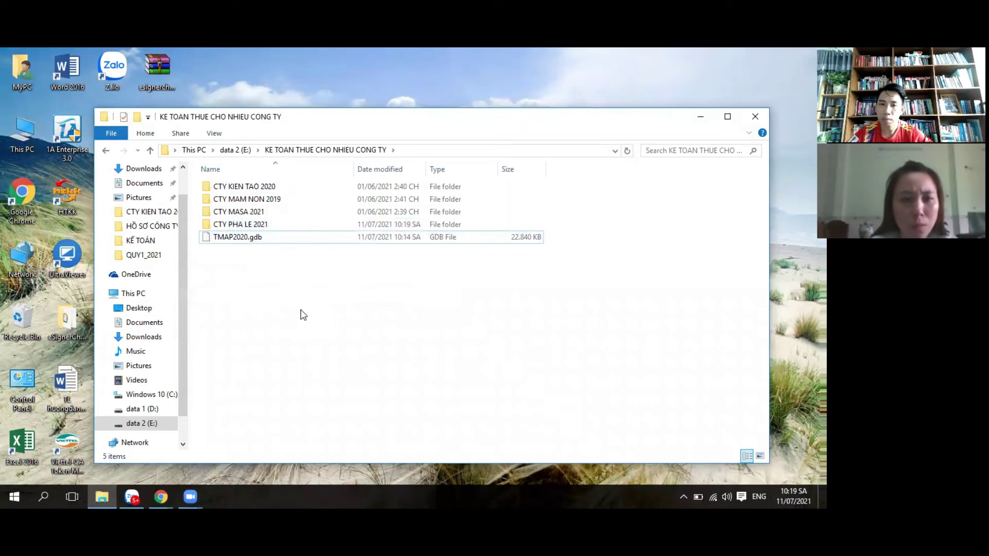
Step: Create a new folder and name it CTY TMAP
{"action": "right_click", "coordinate": [259, 289]}
{"action": "mouse_move", "coordinate": [298, 431]}
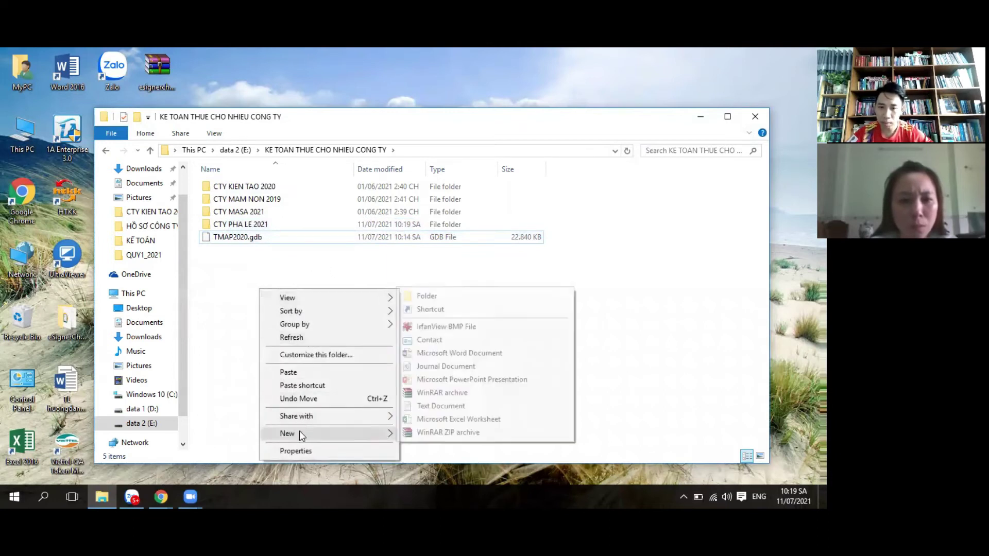
{"action": "left_click", "coordinate": [434, 299]}
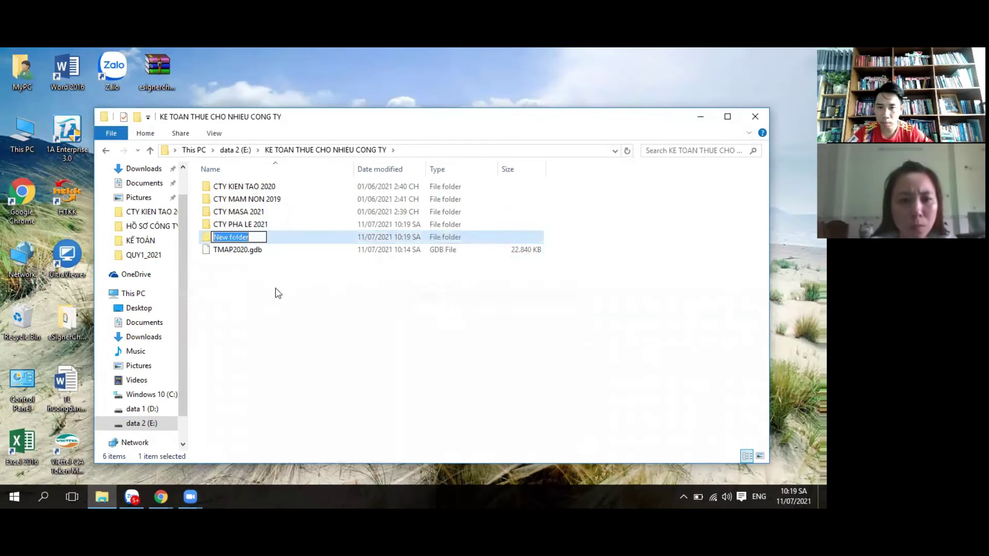
{"action": "key", "text": "Return"}
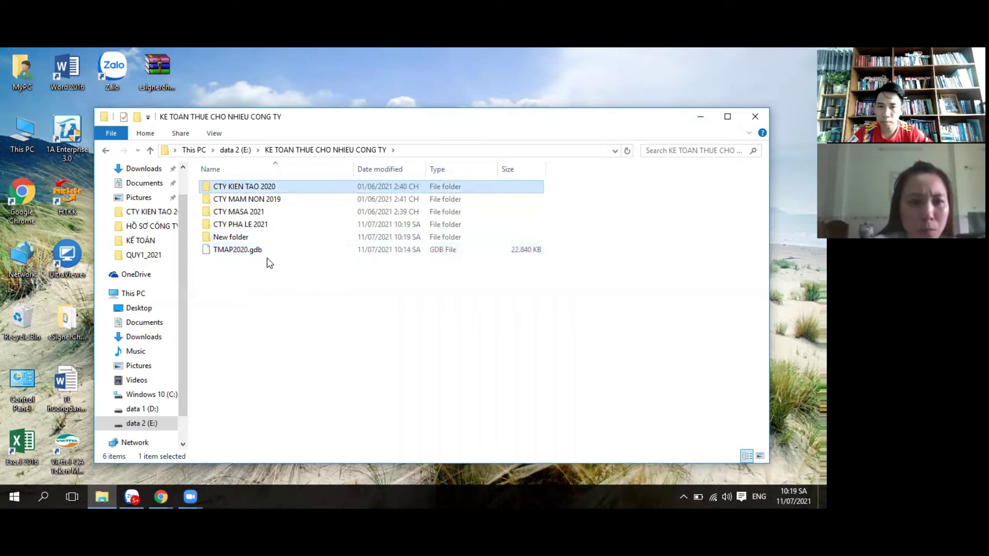
{"action": "right_click", "coordinate": [230, 236]}
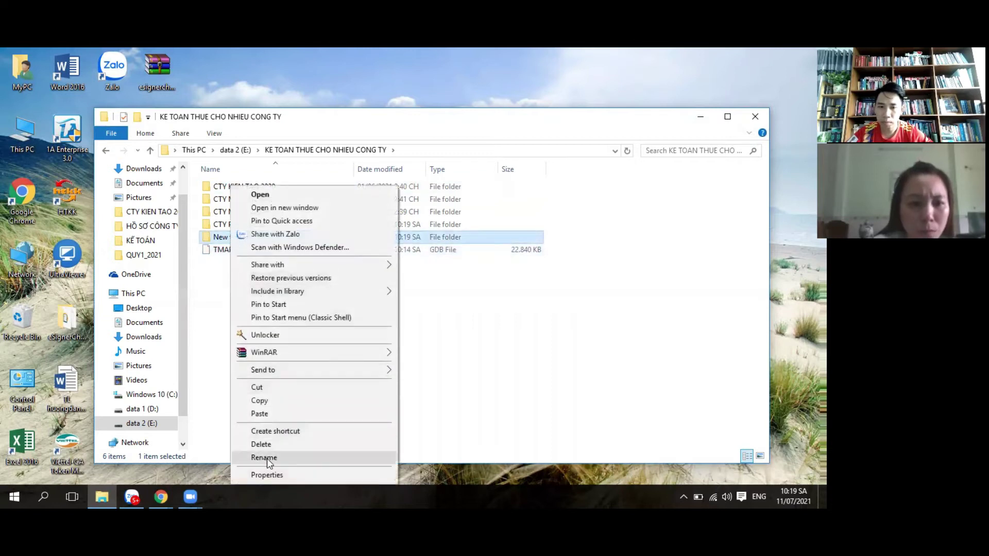
{"action": "left_click", "coordinate": [265, 458]}
{"action": "type", "text": "C"}
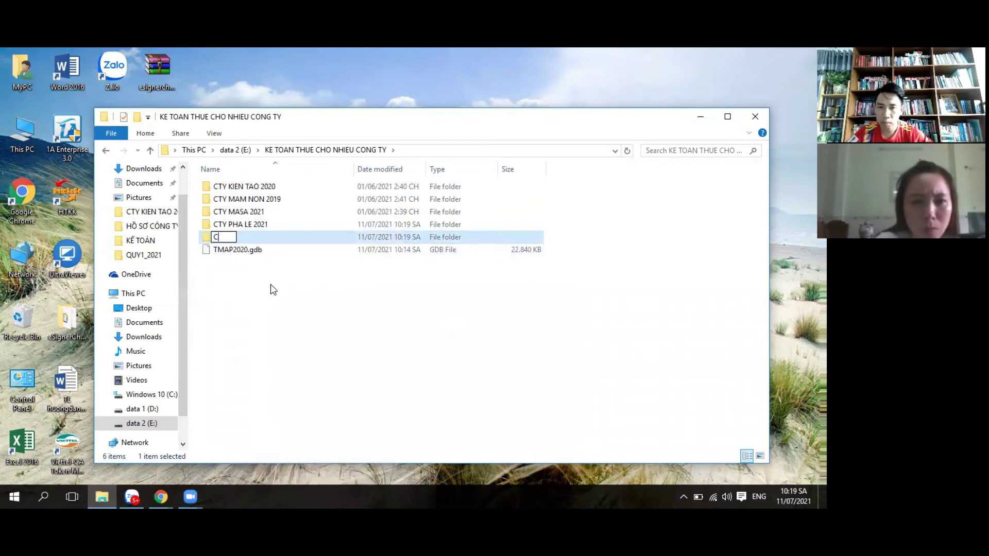
{"action": "type", "text": "TY TMAP"}
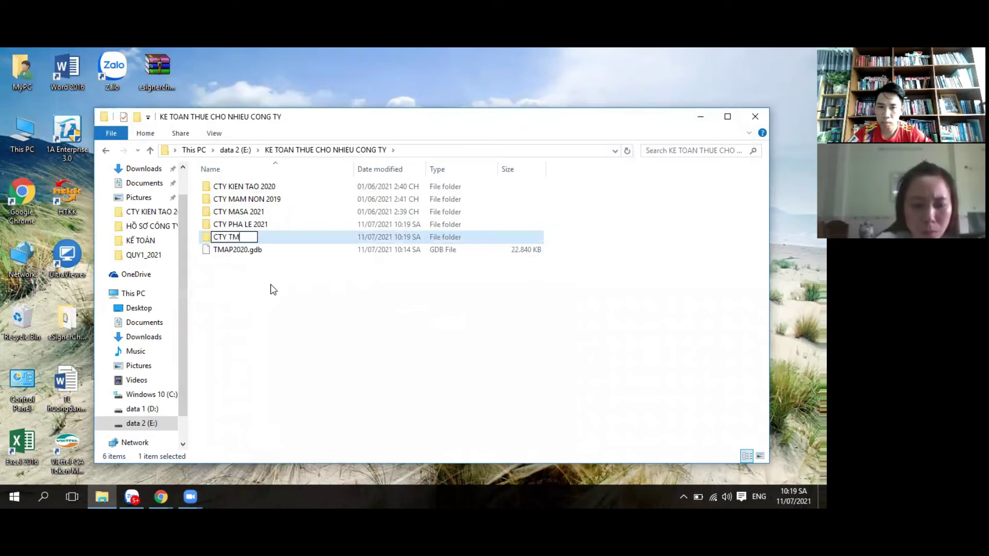
{"action": "left_click", "coordinate": [298, 291]}
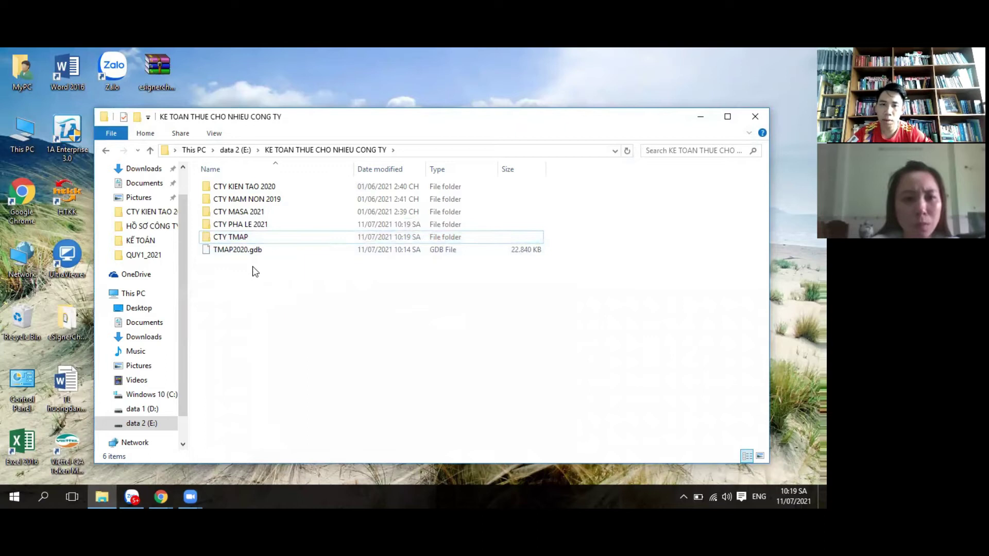
Step: Extend the folder name to CTY TMAP 2020 and move TMAP2020.gdb into it
{"action": "right_click", "coordinate": [246, 238]}
{"action": "left_click", "coordinate": [278, 458]}
{"action": "left_click", "coordinate": [256, 238]}
{"action": "type", "text": "2020"}
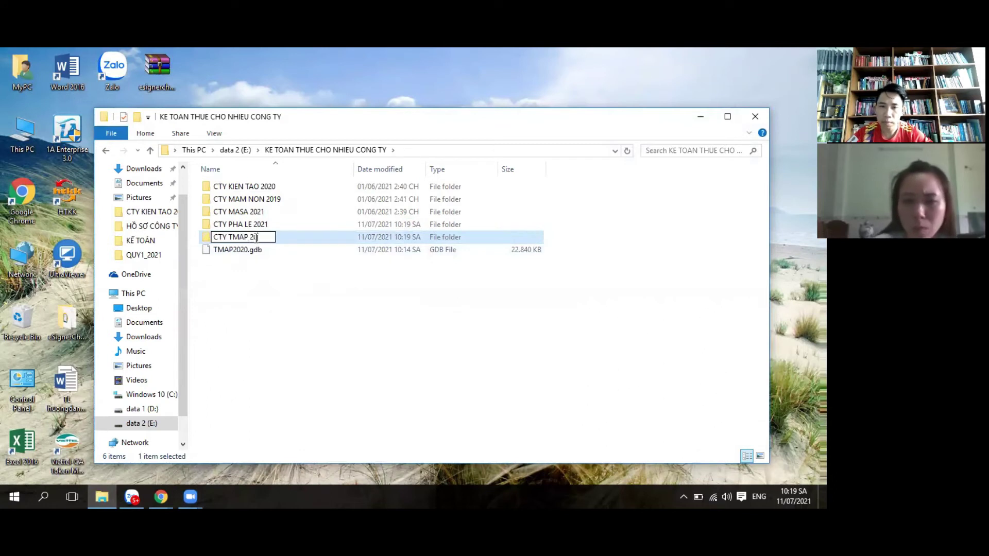
{"action": "left_click", "coordinate": [305, 286]}
{"action": "left_click_drag", "start_coordinate": [257, 255], "coordinate": [260, 233]}
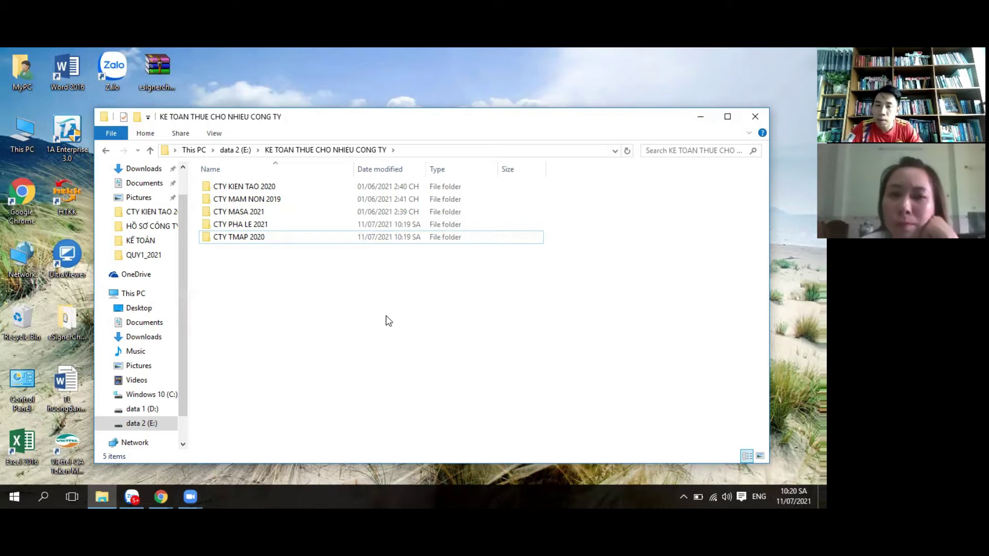
Step: Select the CTY TMAP 2020 folder to confirm it now holds TMAP2020.gdb
{"action": "left_click", "coordinate": [254, 238]}
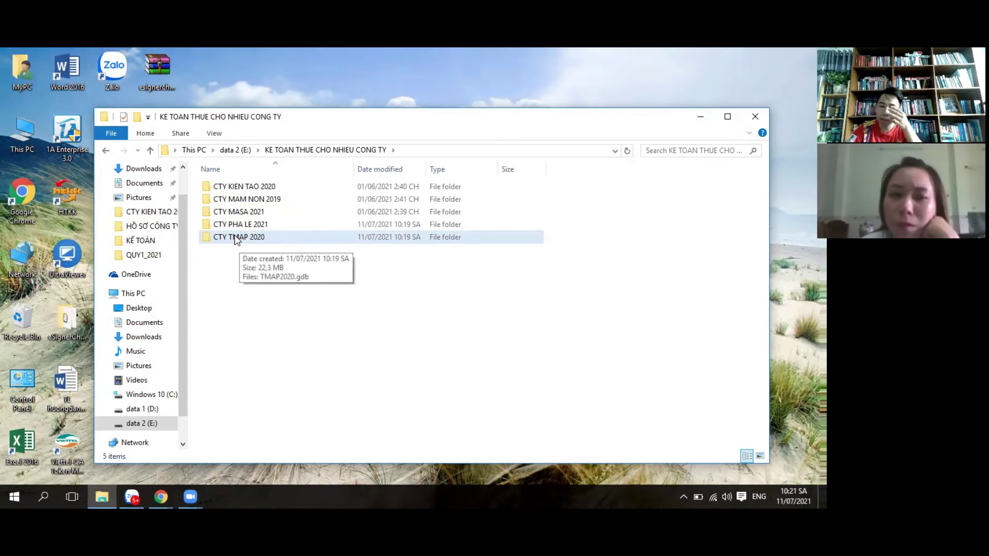
Step: Close File Explorer, launch 1A Enterprise 3.0 and open the data-file selection at login
{"action": "left_click", "coordinate": [755, 118]}
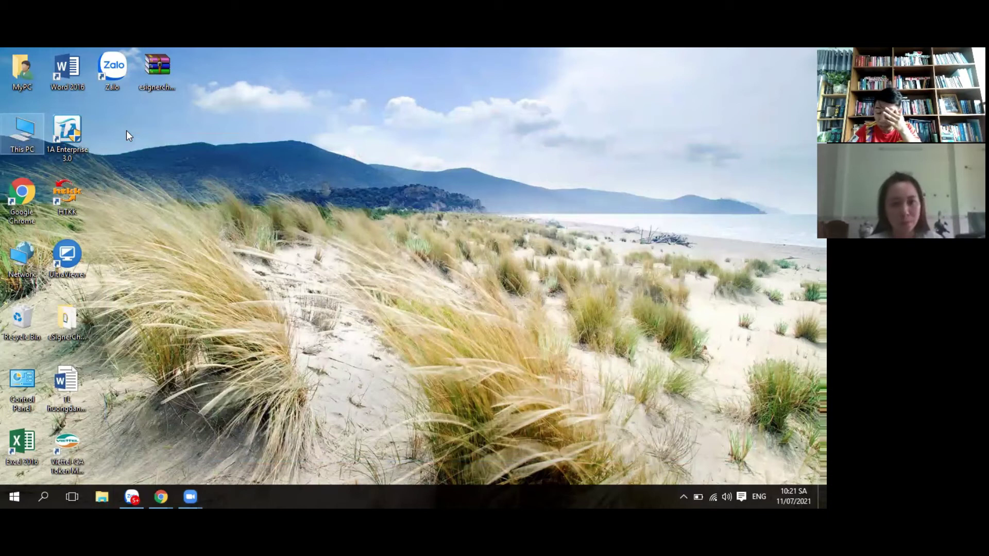
{"action": "left_click", "coordinate": [73, 127]}
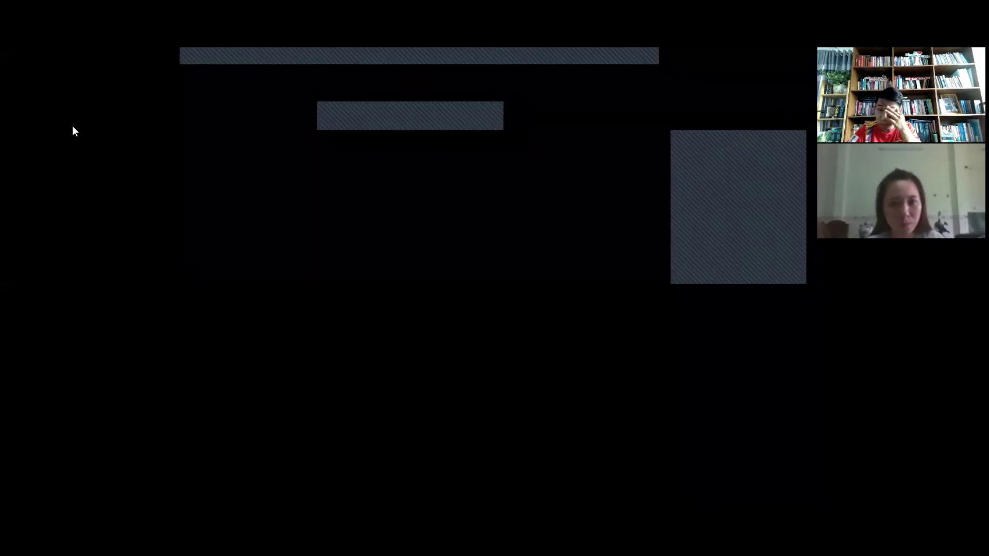
{"action": "left_click", "coordinate": [480, 299]}
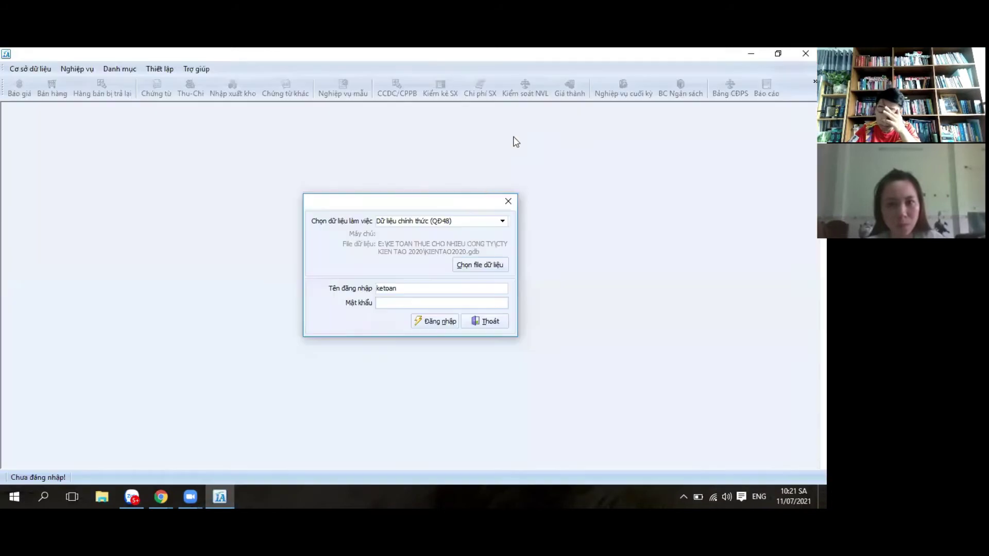
{"action": "left_click", "coordinate": [481, 266]}
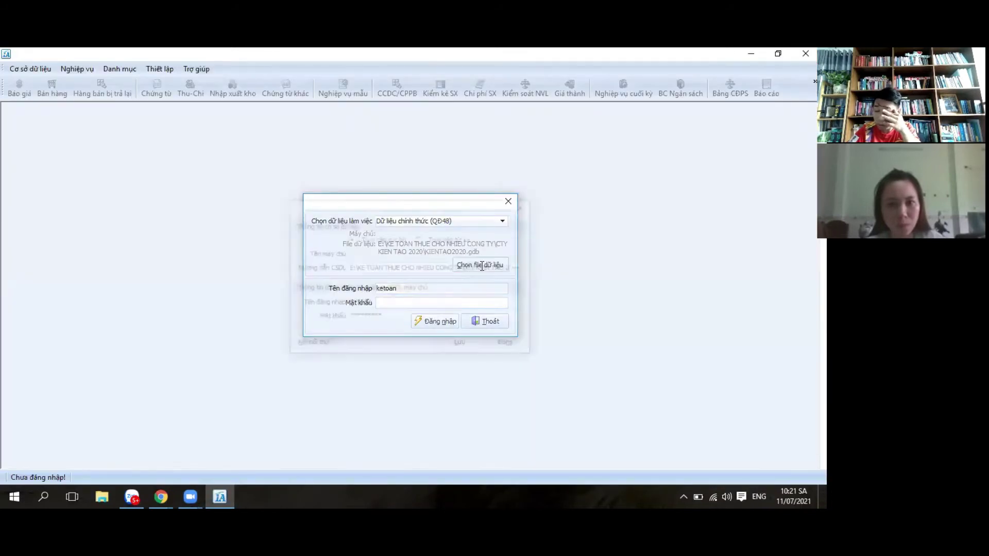
Step: Point the login to E:\KE TOAN THUE CHO NHIEU CONG TY\CTY TMAP 2020\TMAP2020.gdb and save
{"action": "left_click", "coordinate": [519, 268]}
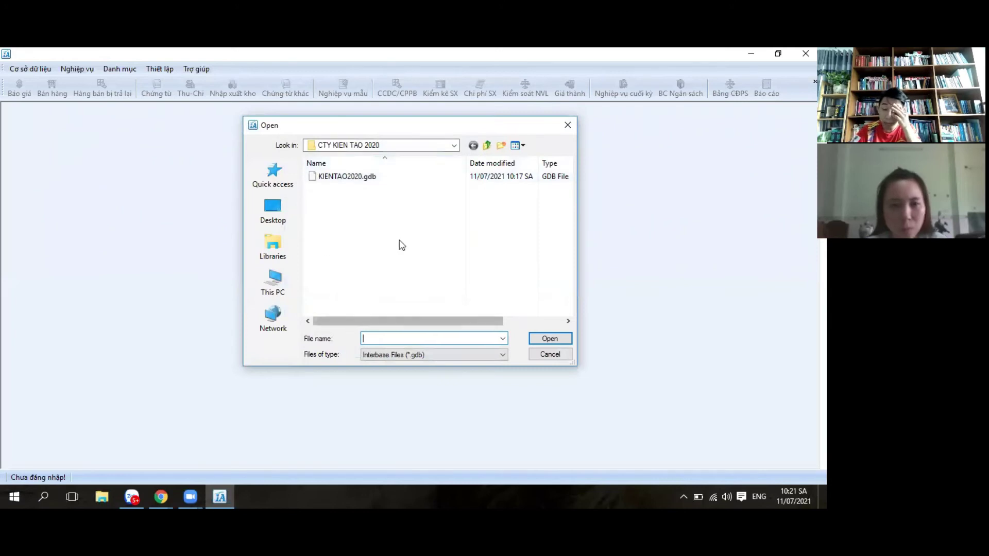
{"action": "left_click", "coordinate": [454, 146]}
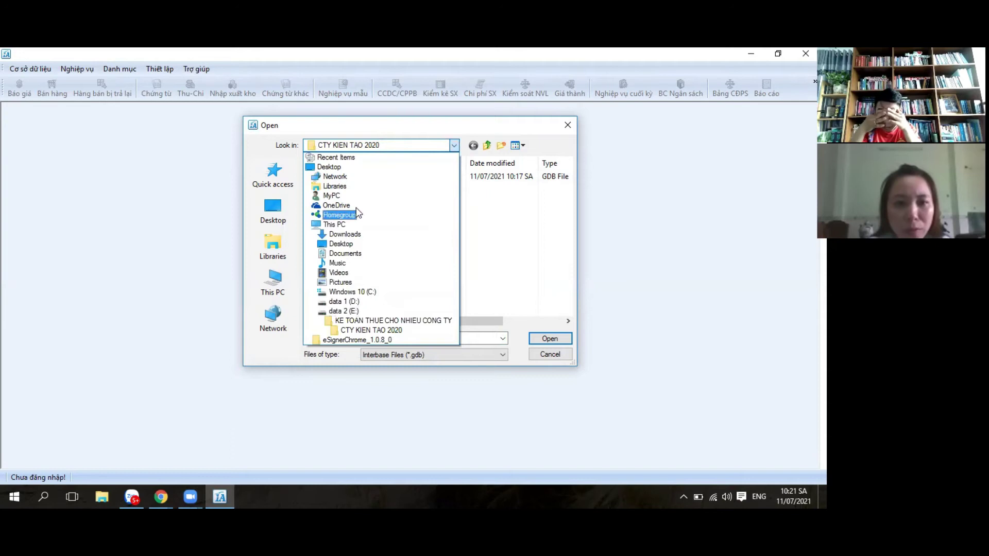
{"action": "left_click", "coordinate": [328, 310]}
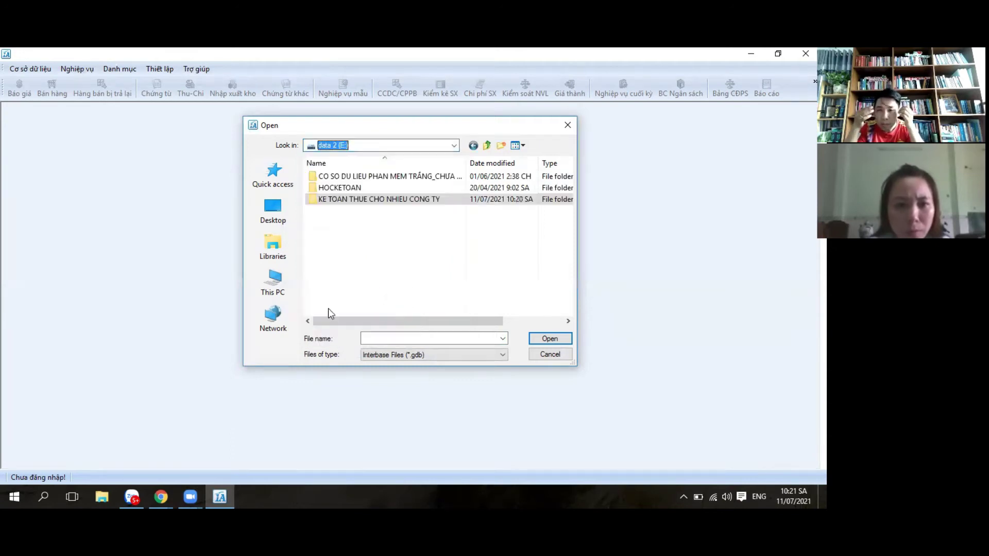
{"action": "double_click", "coordinate": [369, 201]}
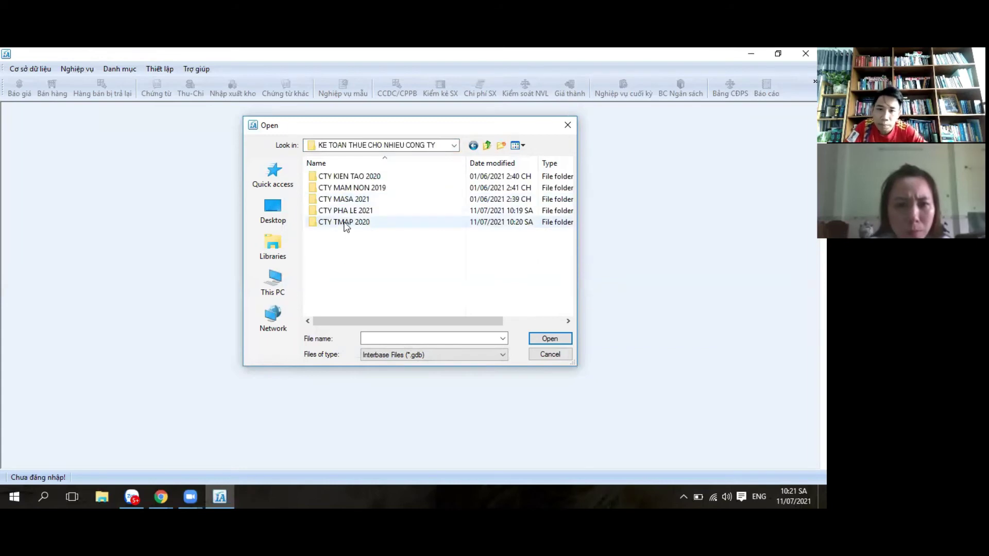
{"action": "left_click", "coordinate": [344, 223]}
{"action": "left_click", "coordinate": [544, 341]}
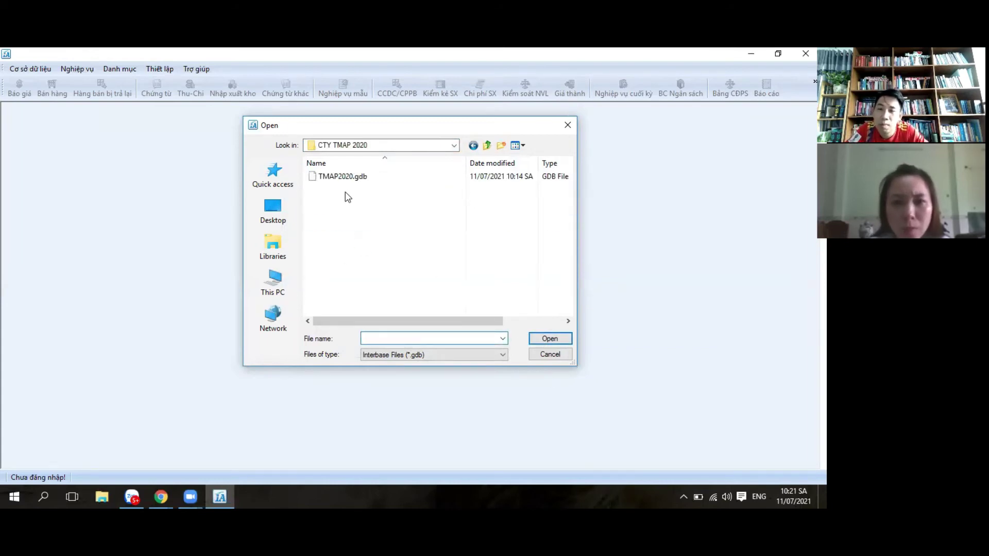
{"action": "double_click", "coordinate": [354, 178]}
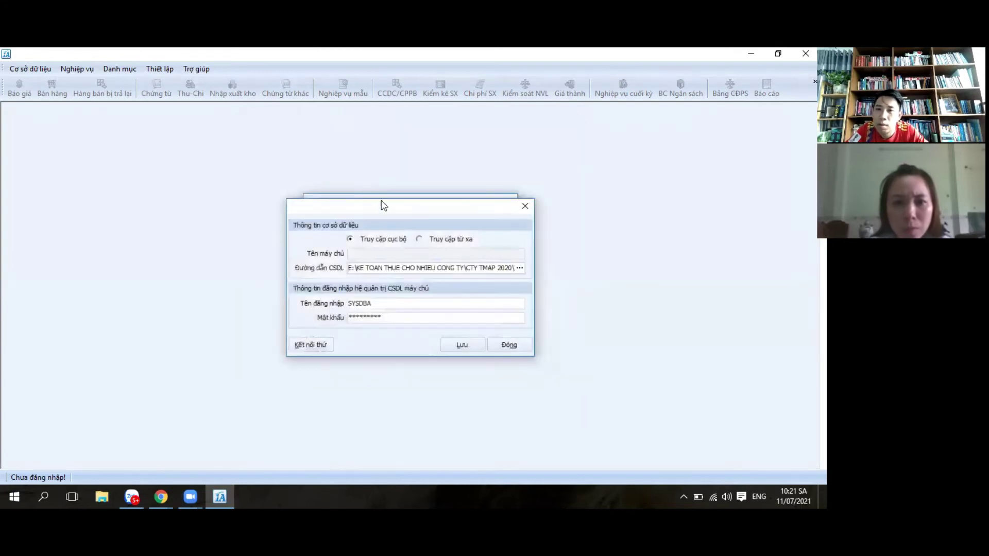
{"action": "left_click", "coordinate": [465, 342]}
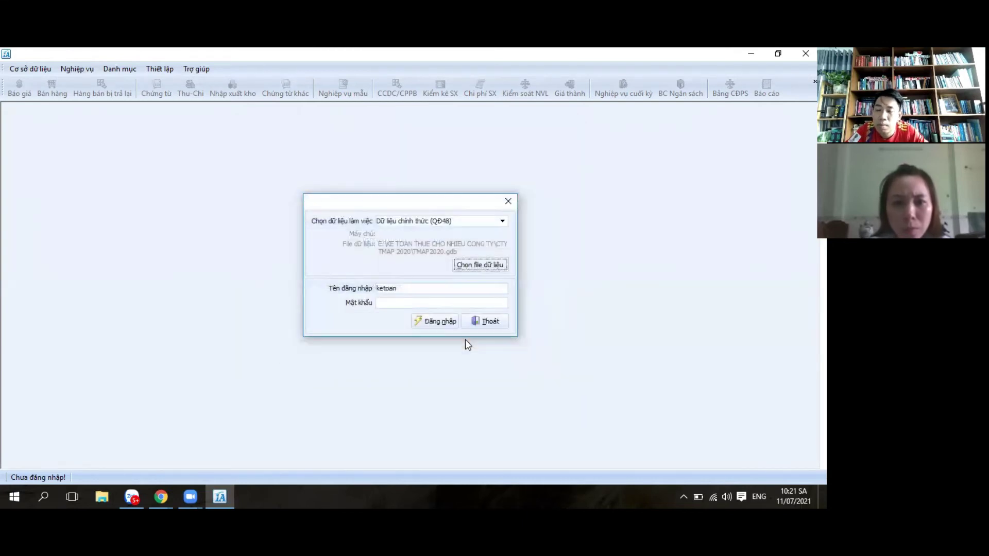
Step: Log in to TMAP2020 and dismiss the database setup notice
{"action": "left_click", "coordinate": [435, 324]}
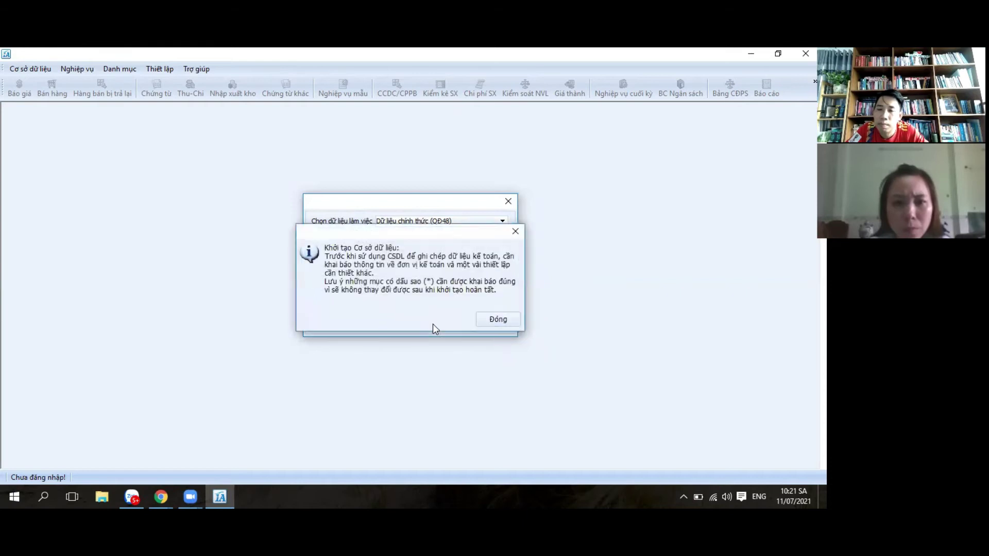
{"action": "left_click", "coordinate": [488, 324]}
{"action": "left_click", "coordinate": [435, 322]}
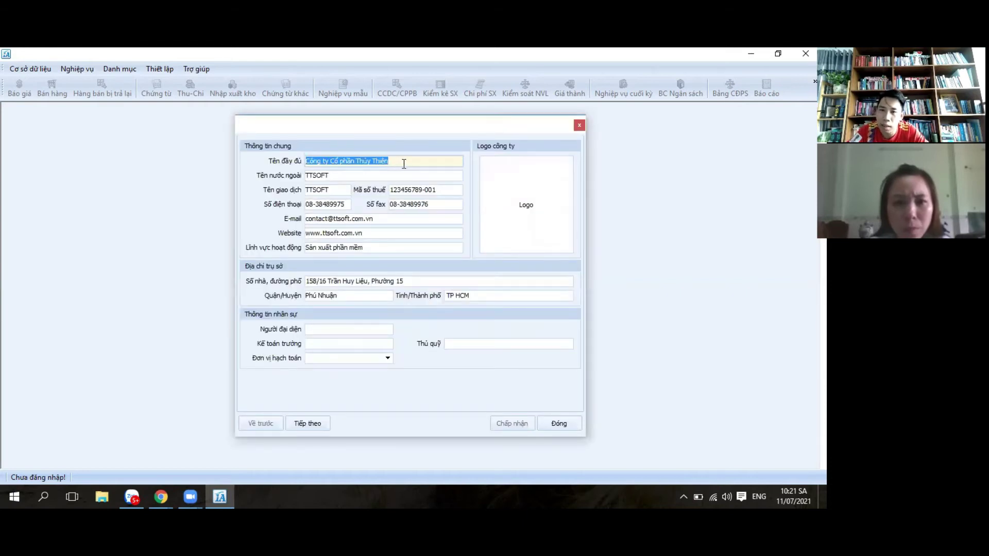
Step: Edit the company name ending to 'AM' and clear the foreign and trading names
{"action": "left_click", "coordinate": [405, 162]}
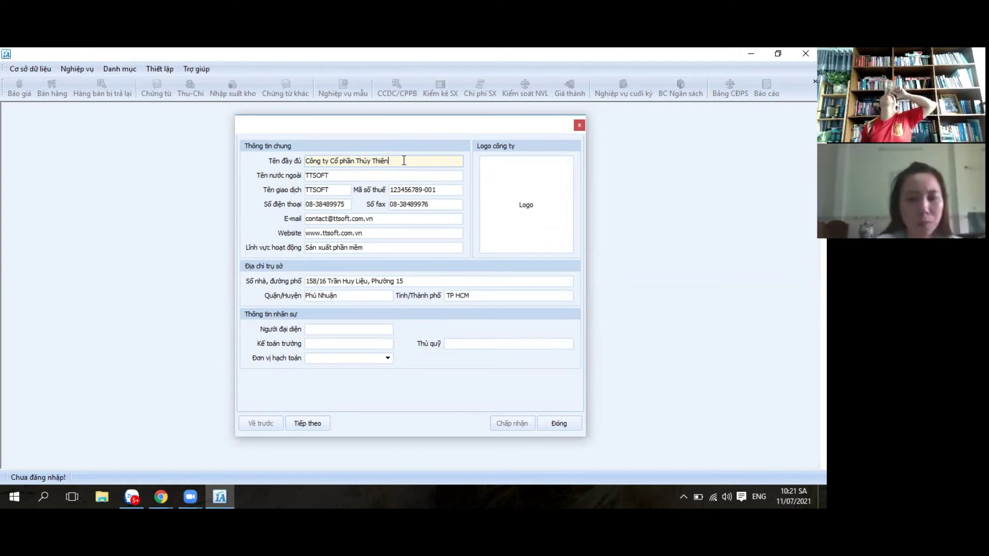
{"action": "key", "text": "BackSpace"}
{"action": "key", "text": "BackSpace"}
{"action": "key", "text": "BackSpace"}
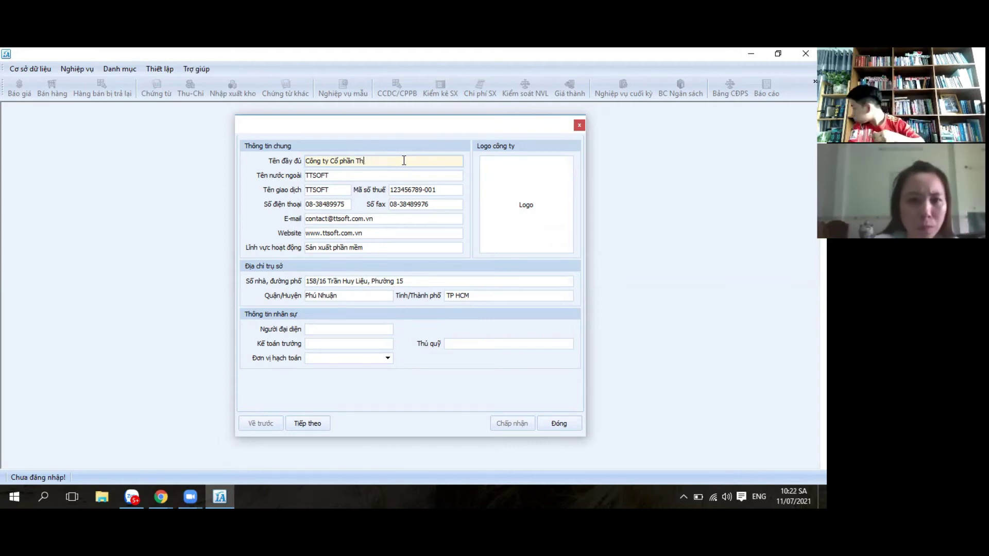
{"action": "key", "text": "BackSpace"}
{"action": "key", "text": "BackSpace"}
{"action": "key", "text": "BackSpace"}
{"action": "key", "text": "BackSpace"}
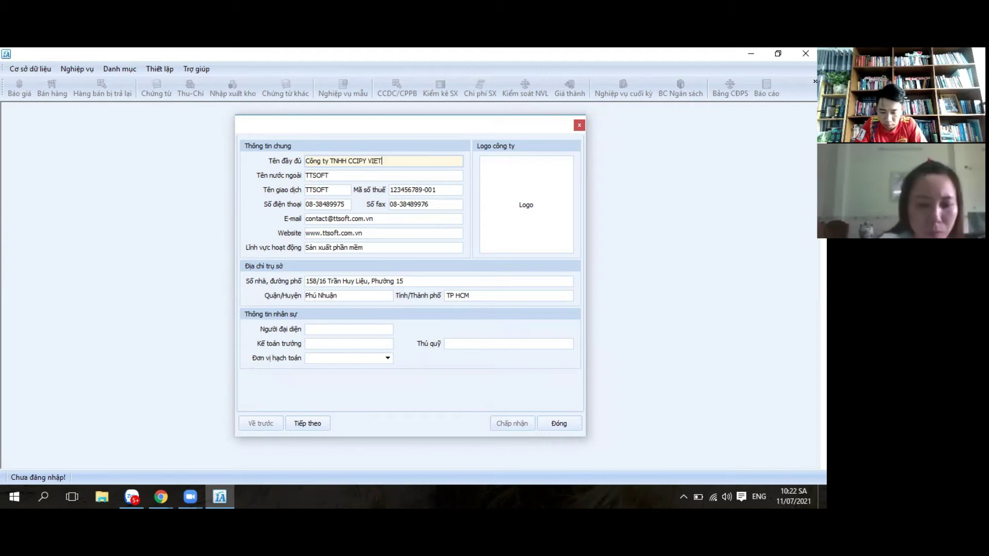
{"action": "type", "text": "AM"}
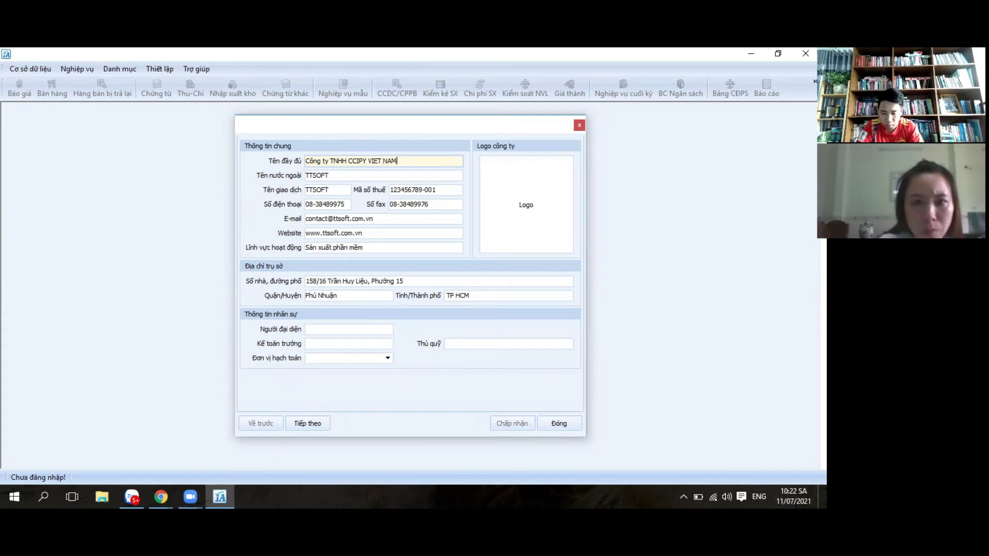
{"action": "left_click", "coordinate": [336, 175]}
{"action": "key", "text": "BackSpace"}
{"action": "key", "text": "BackSpace"}
{"action": "key", "text": "BackSpace"}
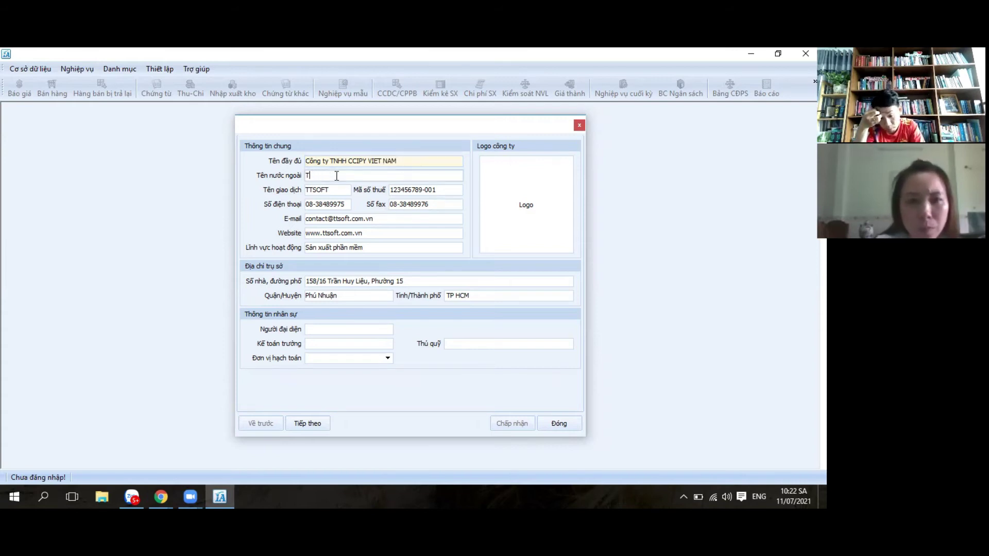
{"action": "left_click", "coordinate": [335, 190]}
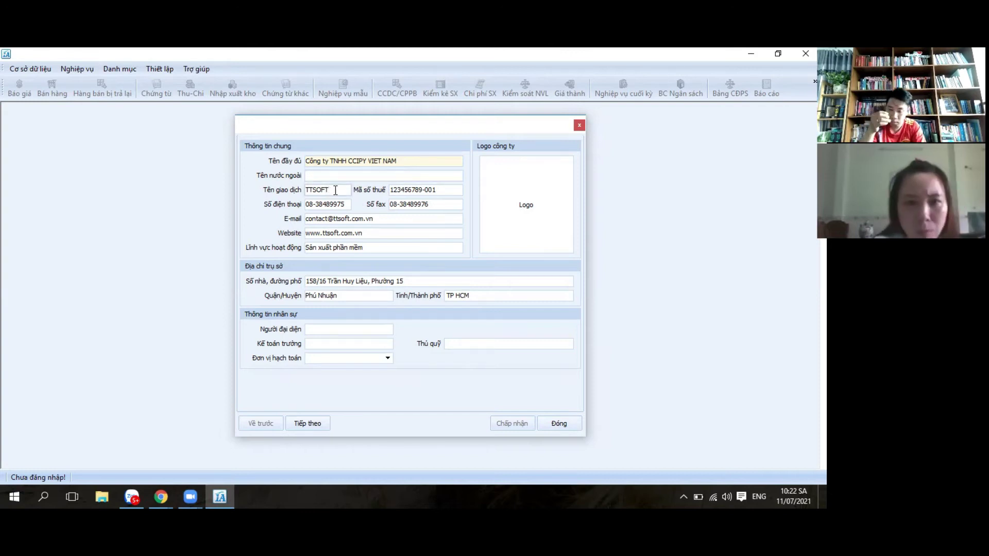
{"action": "key", "text": "BackSpace"}
{"action": "key", "text": "BackSpace"}
{"action": "key", "text": "BackSpace"}
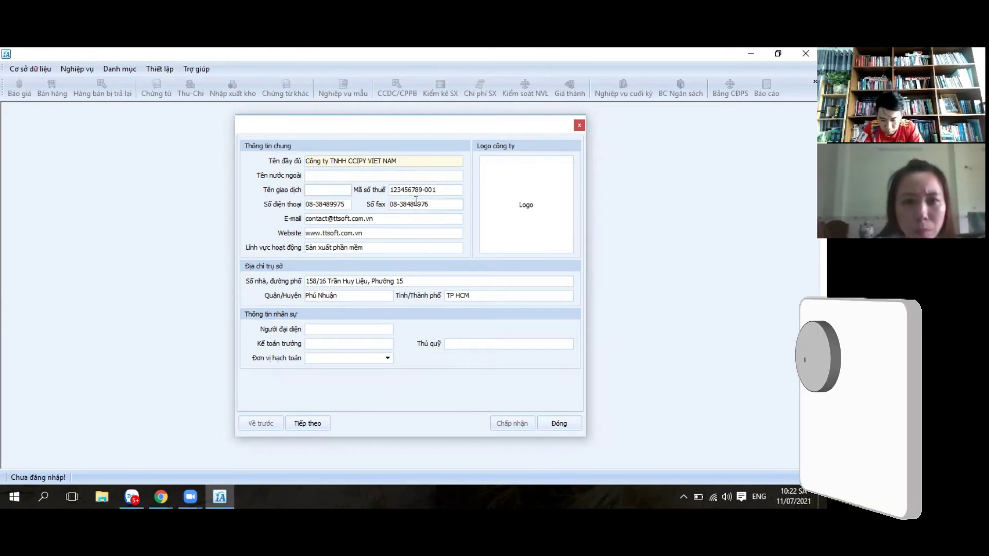
{"action": "left_click", "coordinate": [446, 190]}
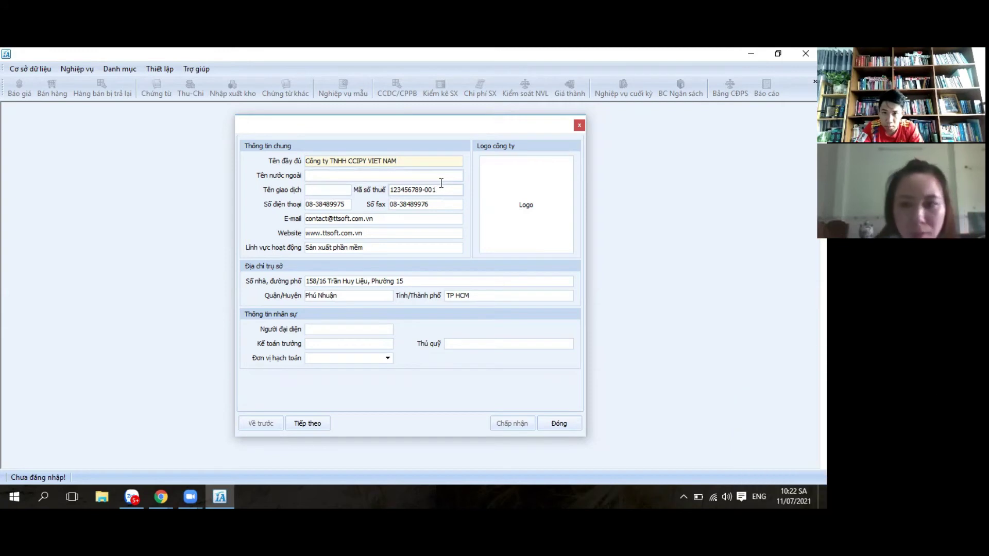
{"action": "key", "text": "BackSpace"}
{"action": "key", "text": "BackSpace"}
{"action": "key", "text": "BackSpace"}
{"action": "key", "text": "BackSpace"}
{"action": "key", "text": "BackSpace"}
{"action": "key", "text": "BackSpace"}
{"action": "key", "text": "BackSpace"}
{"action": "key", "text": "BackSpace"}
{"action": "key", "text": "BackSpace"}
{"action": "key", "text": "BackSpace"}
{"action": "key", "text": "BackSpace"}
{"action": "key", "text": "BackSpace"}
{"action": "key", "text": "BackSpace"}
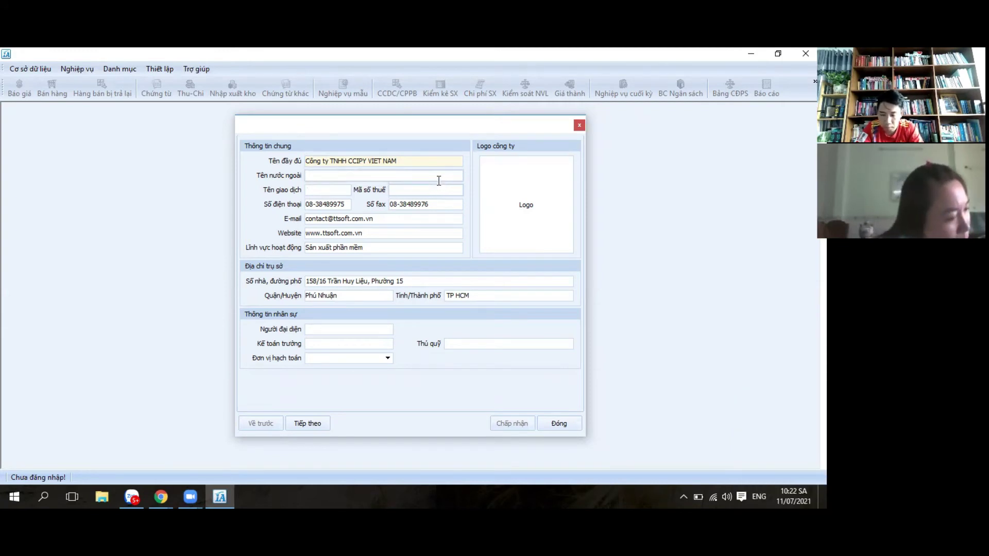
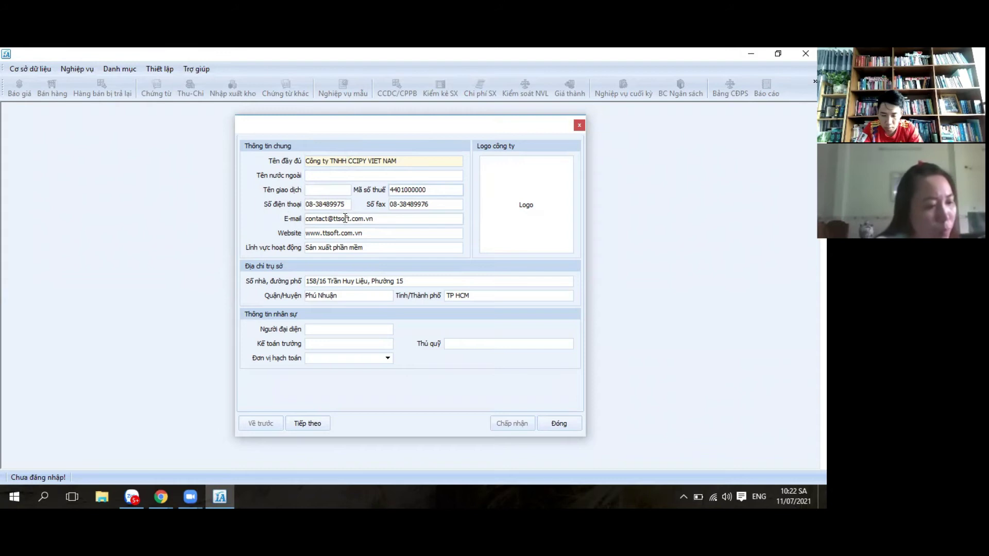
Step: Enter the new phone number and clear the fax, e-mail and website fields
{"action": "left_click", "coordinate": [347, 205]}
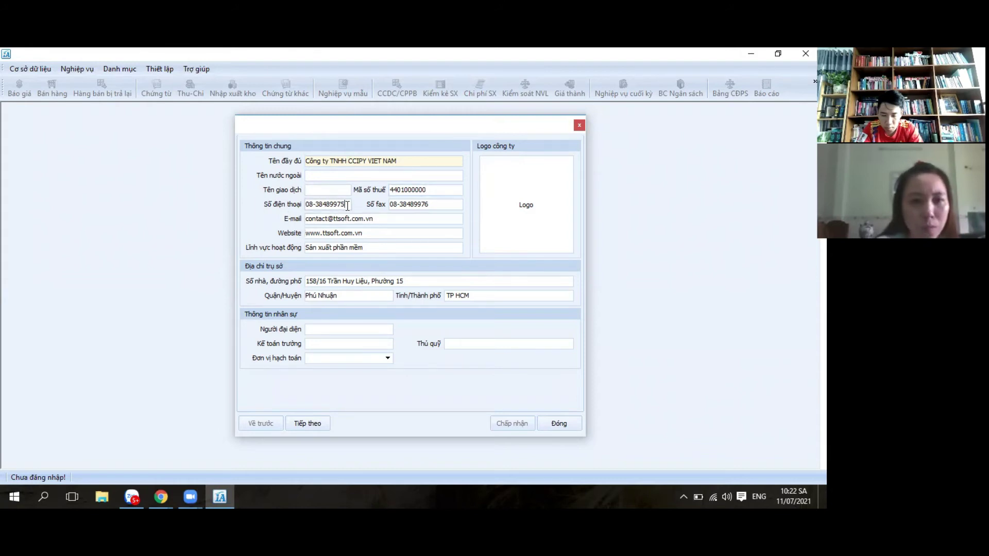
{"action": "key", "text": "BackSpace"}
{"action": "key", "text": "BackSpace"}
{"action": "key", "text": "BackSpace"}
{"action": "key", "text": "BackSpace"}
{"action": "key", "text": "BackSpace"}
{"action": "key", "text": "BackSpace"}
{"action": "key", "text": "BackSpace"}
{"action": "key", "text": "BackSpace"}
{"action": "key", "text": "BackSpace"}
{"action": "key", "text": "BackSpace"}
{"action": "key", "text": "BackSpace"}
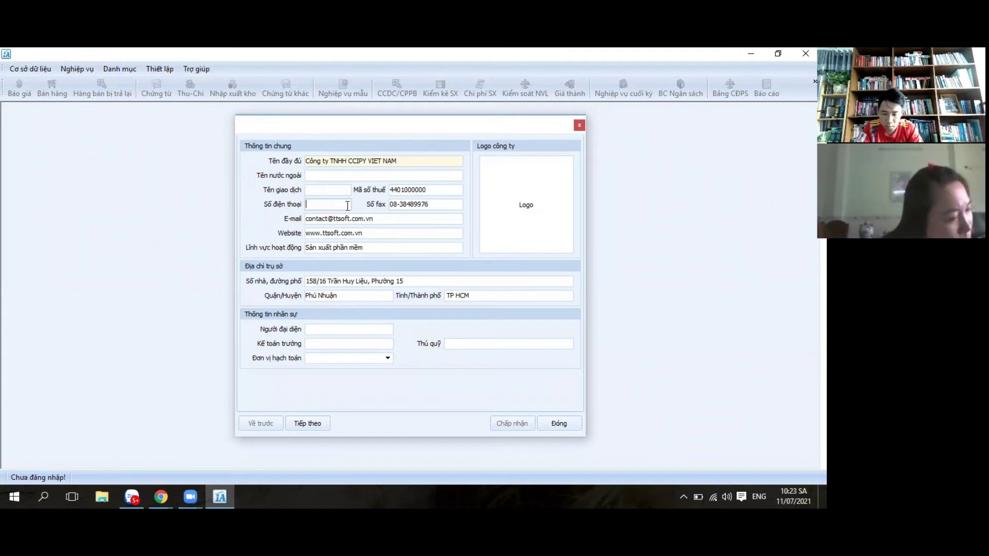
{"action": "type", "text": "02"}
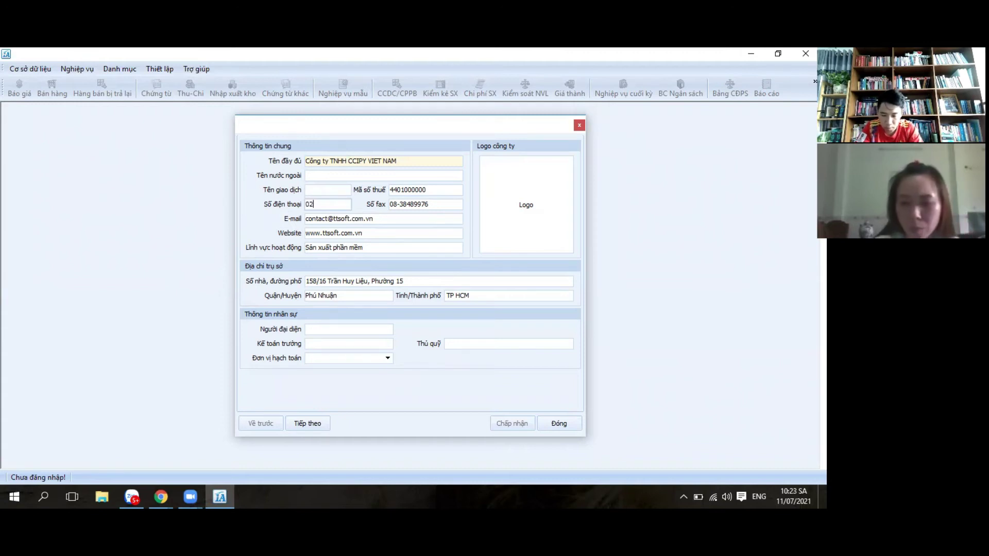
{"action": "type", "text": "5738"}
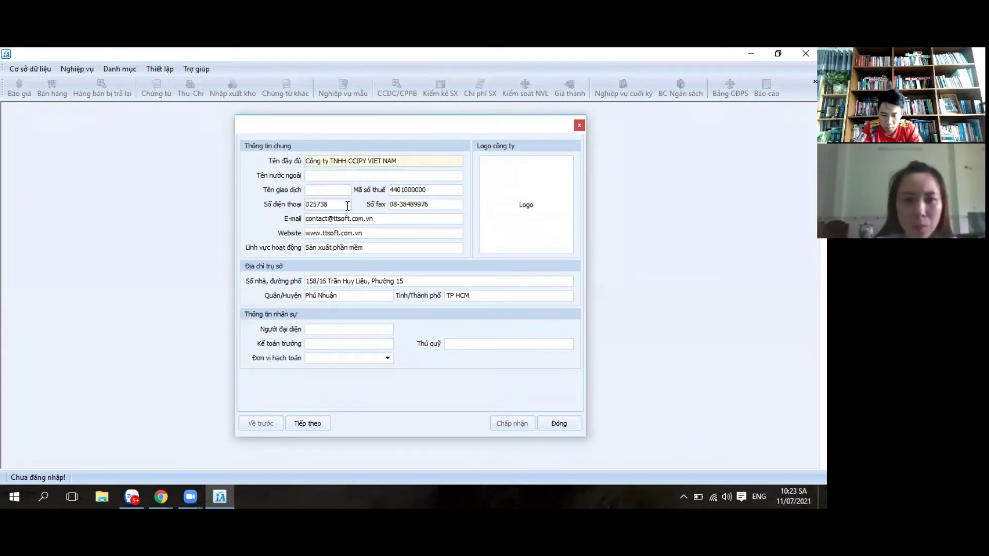
{"action": "key", "text": "BackSpace"}
{"action": "key", "text": "BackSpace"}
{"action": "key", "text": "BackSpace"}
{"action": "key", "text": "BackSpace"}
{"action": "key", "text": "BackSpace"}
{"action": "key", "text": "BackSpace"}
{"action": "key", "text": "BackSpace"}
{"action": "key", "text": "BackSpace"}
{"action": "key", "text": "BackSpace"}
{"action": "key", "text": "BackSpace"}
{"action": "key", "text": "BackSpace"}
{"action": "left_click", "coordinate": [394, 216]}
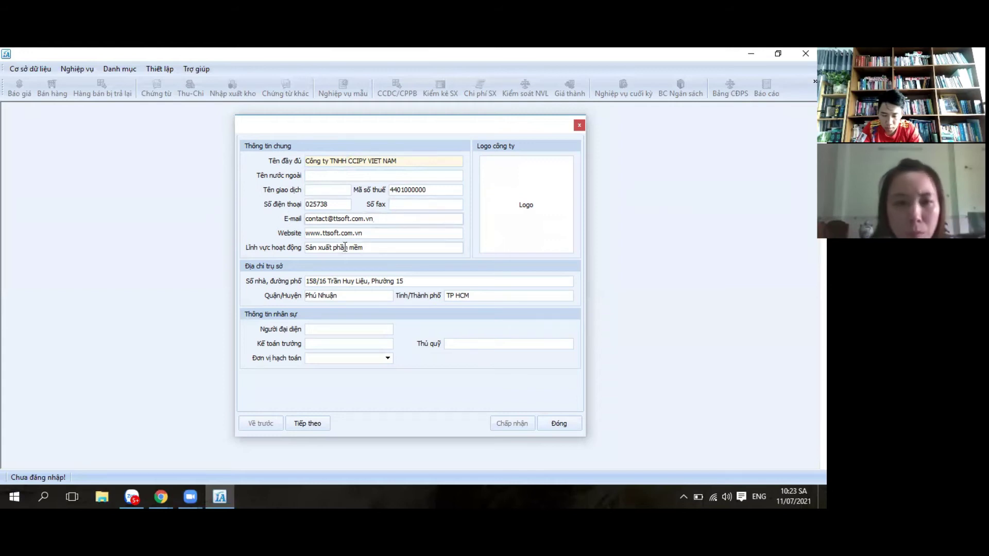
{"action": "key", "text": "BackSpace"}
{"action": "key", "text": "BackSpace"}
{"action": "key", "text": "BackSpace"}
{"action": "key", "text": "BackSpace"}
{"action": "key", "text": "BackSpace"}
{"action": "key", "text": "BackSpace"}
{"action": "key", "text": "BackSpace"}
{"action": "key", "text": "BackSpace"}
{"action": "key", "text": "BackSpace"}
{"action": "key", "text": "BackSpace"}
{"action": "key", "text": "BackSpace"}
{"action": "key", "text": "BackSpace"}
{"action": "key", "text": "BackSpace"}
{"action": "key", "text": "BackSpace"}
{"action": "key", "text": "BackSpace"}
{"action": "key", "text": "BackSpace"}
{"action": "key", "text": "BackSpace"}
{"action": "key", "text": "BackSpace"}
{"action": "key", "text": "BackSpace"}
{"action": "key", "text": "BackSpace"}
{"action": "key", "text": "BackSpace"}
{"action": "left_click", "coordinate": [388, 236]}
{"action": "key", "text": "BackSpace"}
{"action": "key", "text": "BackSpace"}
{"action": "key", "text": "BackSpace"}
{"action": "key", "text": "BackSpace"}
{"action": "key", "text": "BackSpace"}
{"action": "key", "text": "BackSpace"}
{"action": "key", "text": "BackSpace"}
{"action": "key", "text": "BackSpace"}
{"action": "key", "text": "BackSpace"}
{"action": "key", "text": "BackSpace"}
{"action": "key", "text": "BackSpace"}
{"action": "key", "text": "BackSpace"}
{"action": "key", "text": "BackSpace"}
{"action": "key", "text": "BackSpace"}
{"action": "key", "text": "BackSpace"}
{"action": "key", "text": "BackSpace"}
{"action": "key", "text": "BackSpace"}
Step: Replace the 'Sản xuất phần mềm' line of business with 'Mua ban'
{"action": "left_click", "coordinate": [375, 248]}
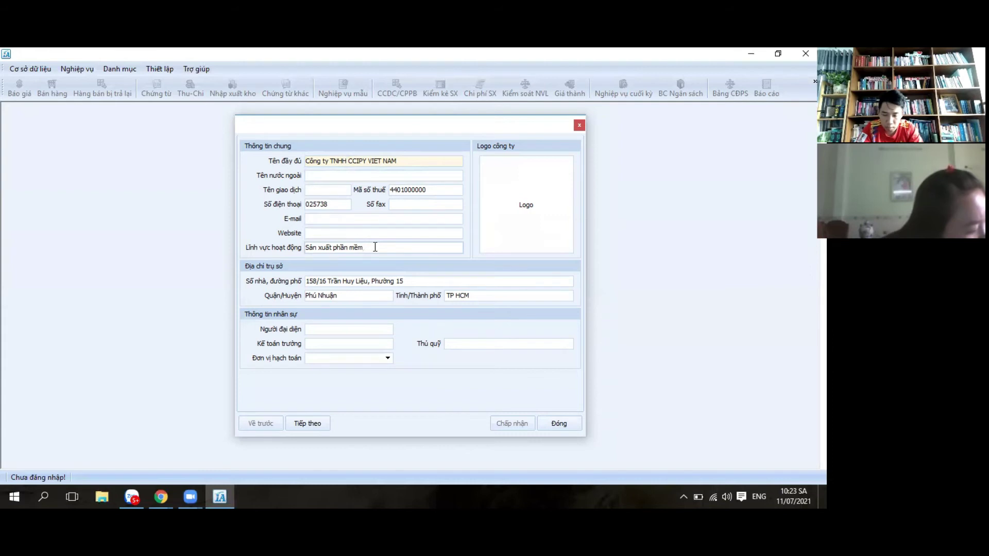
{"action": "key", "text": "BackSpace"}
{"action": "key", "text": "BackSpace"}
{"action": "key", "text": "BackSpace"}
{"action": "key", "text": "BackSpace"}
{"action": "key", "text": "BackSpace"}
{"action": "key", "text": "BackSpace"}
{"action": "key", "text": "BackSpace"}
{"action": "key", "text": "BackSpace"}
{"action": "key", "text": "BackSpace"}
{"action": "key", "text": "BackSpace"}
{"action": "key", "text": "BackSpace"}
{"action": "key", "text": "BackSpace"}
{"action": "key", "text": "BackSpace"}
{"action": "key", "text": "BackSpace"}
{"action": "key", "text": "BackSpace"}
{"action": "key", "text": "BackSpace"}
{"action": "key", "text": "BackSpace"}
{"action": "type", "text": "MUA"}
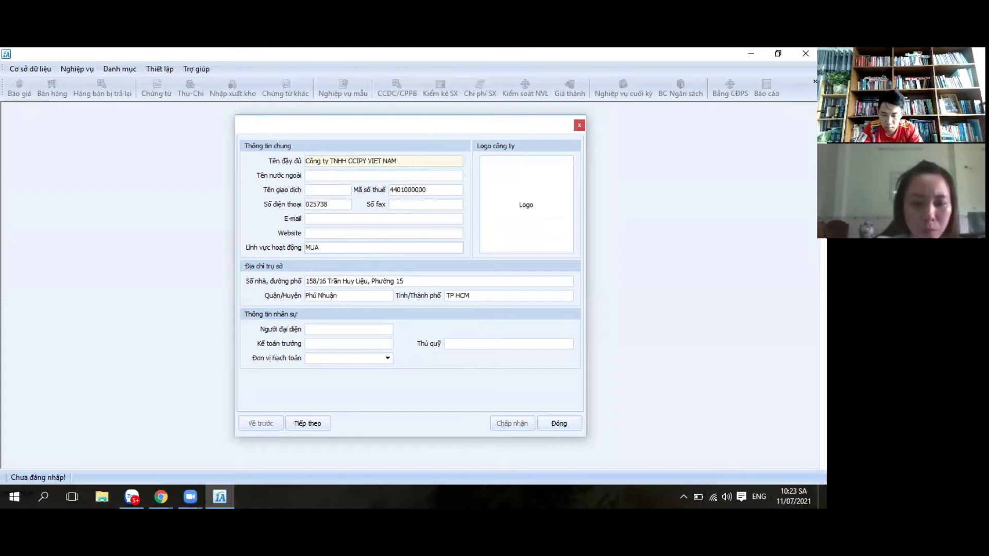
{"action": "key", "text": "BackSpace"}
{"action": "key", "text": "BackSpace"}
{"action": "key", "text": "BackSpace"}
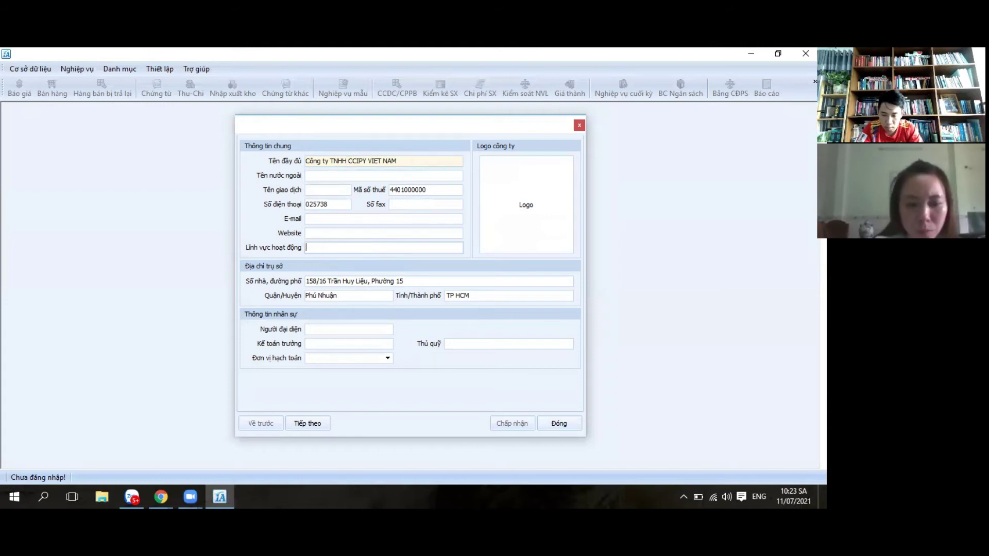
{"action": "type", "text": "Mua bans"}
{"action": "key", "text": "BackSpace"}
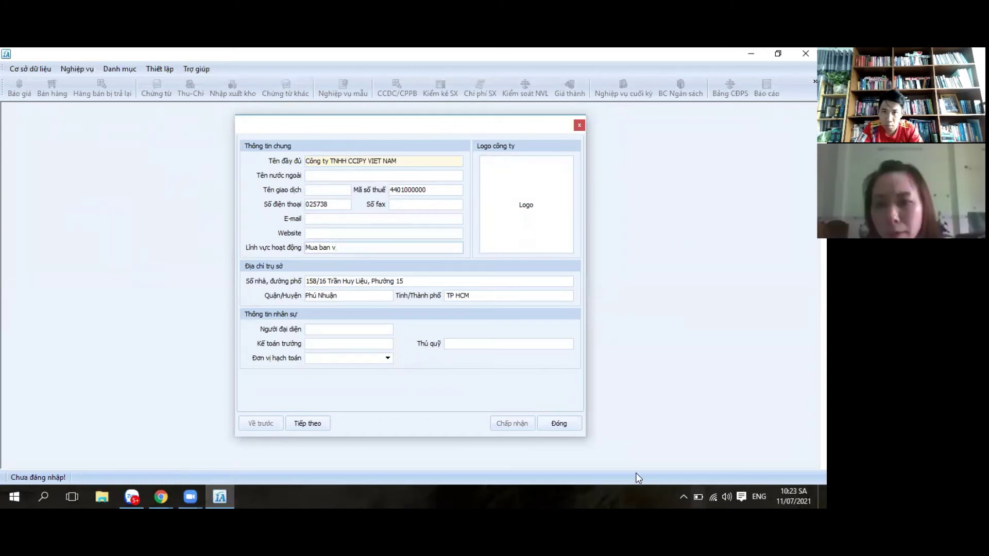
{"action": "left_click", "coordinate": [764, 490]}
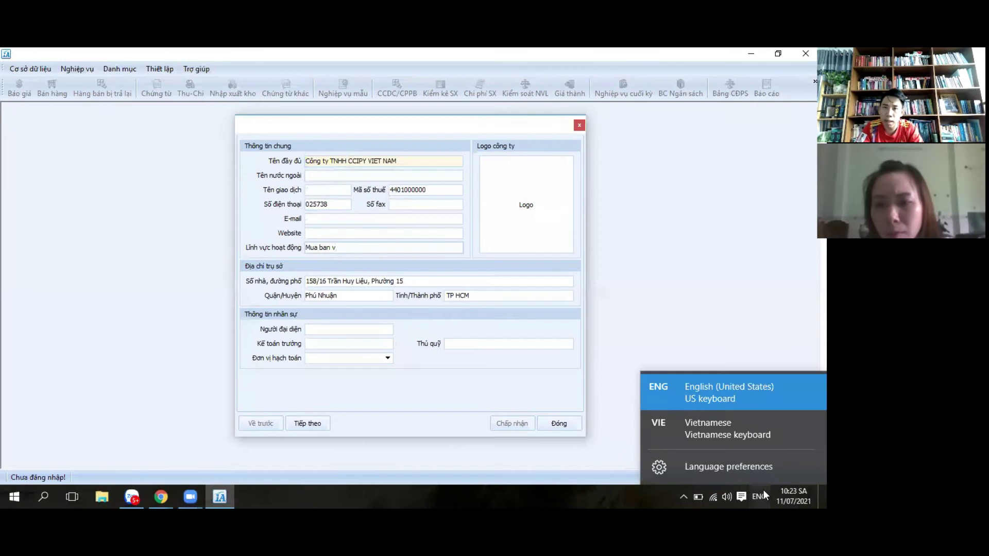
Step: Switch to Vietnamese input and correct the company name to end in 'TNHH TMAP'
{"action": "left_click", "coordinate": [696, 434]}
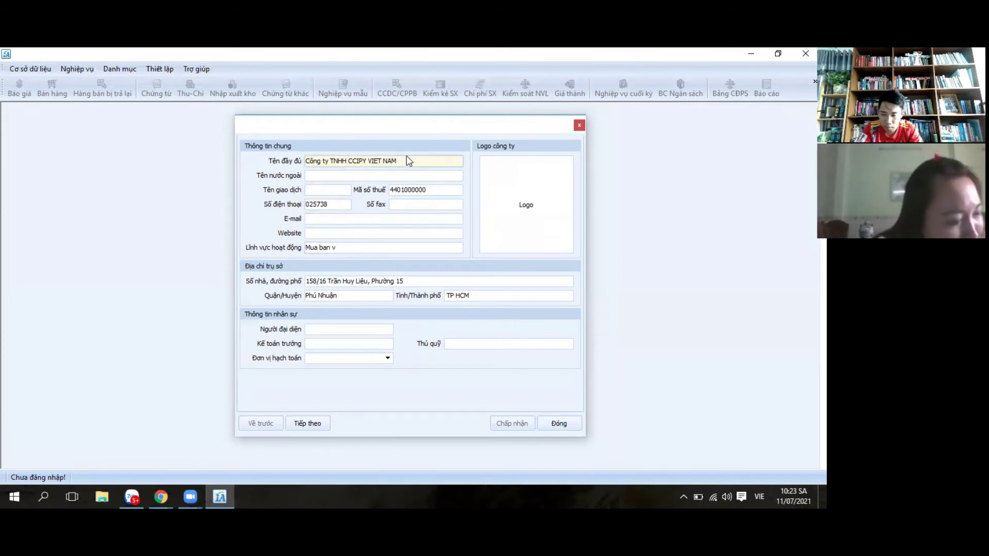
{"action": "key", "text": "BackSpace"}
{"action": "key", "text": "BackSpace"}
{"action": "key", "text": "BackSpace"}
{"action": "key", "text": "BackSpace"}
{"action": "key", "text": "BackSpace"}
{"action": "key", "text": "BackSpace"}
{"action": "key", "text": "BackSpace"}
{"action": "key", "text": "BackSpace"}
{"action": "key", "text": "BackSpace"}
{"action": "key", "text": "BackSpace"}
{"action": "key", "text": "BackSpace"}
{"action": "key", "text": "BackSpace"}
{"action": "key", "text": "BackSpace"}
{"action": "key", "text": "BackSpace"}
{"action": "key", "text": "BackSpace"}
{"action": "key", "text": "BackSpace"}
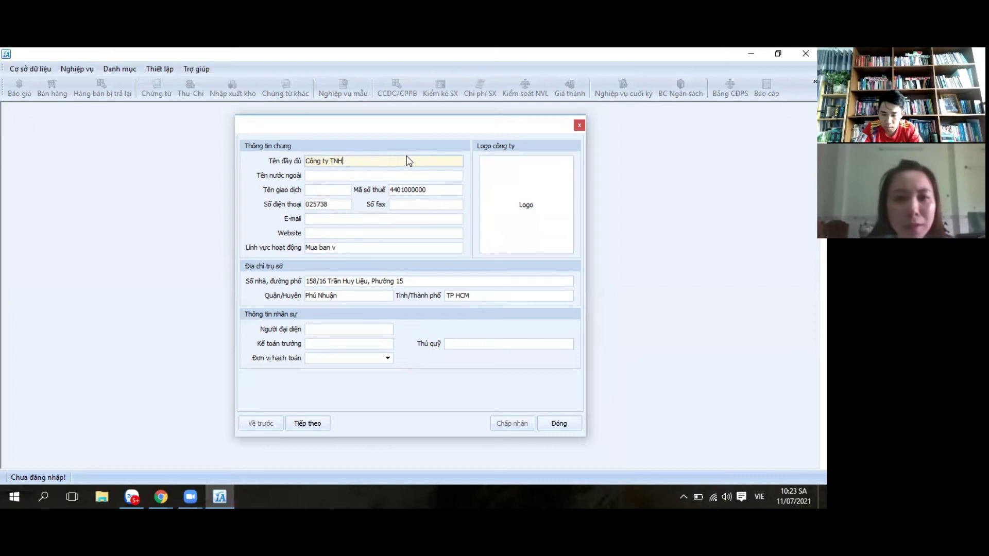
{"action": "type", "text": "H "}
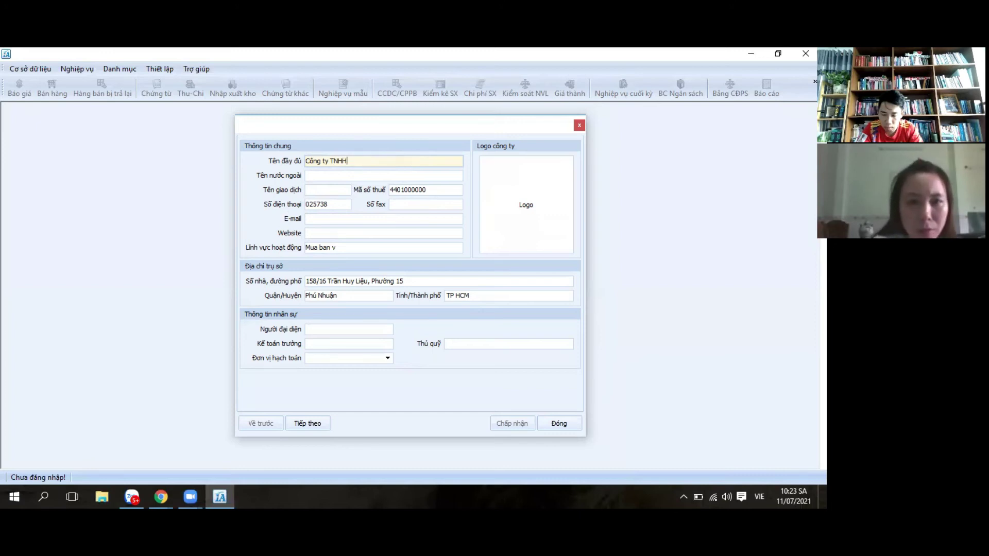
{"action": "type", "text": "TMAP"}
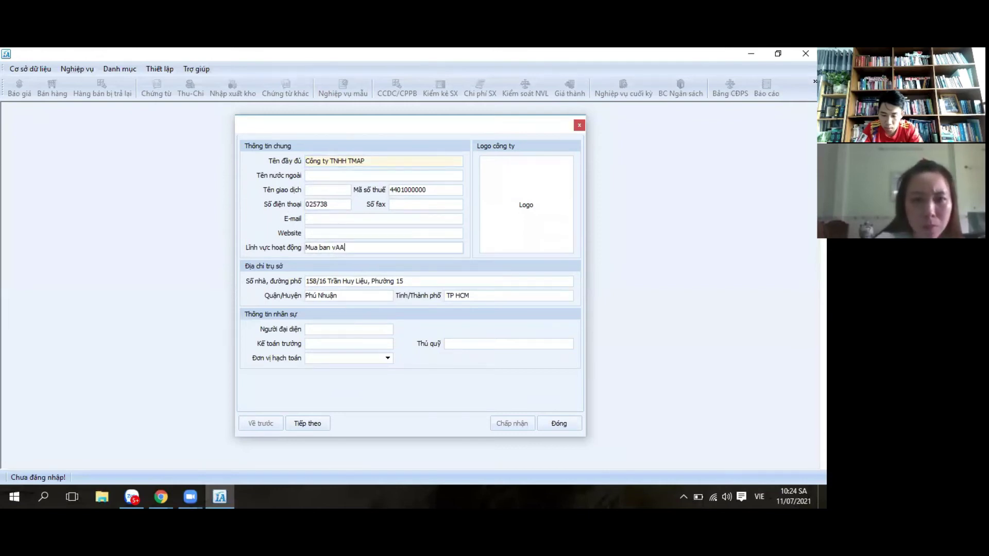
Step: Set the line of business to 'Mua ban vat lieu xay dung'
{"action": "key", "text": "BackSpace"}
{"action": "key", "text": "BackSpace"}
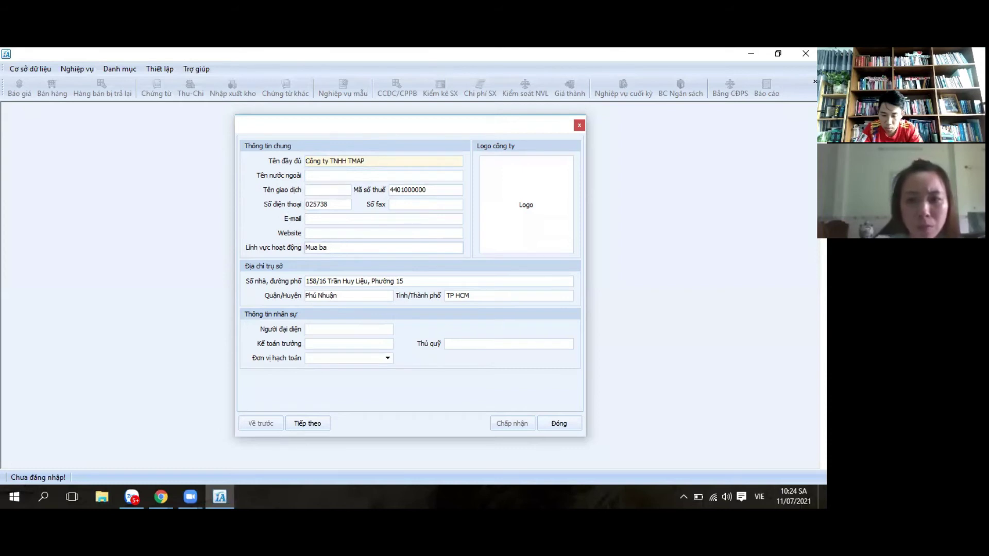
{"action": "key", "text": "BackSpace"}
{"action": "key", "text": "BackSpace"}
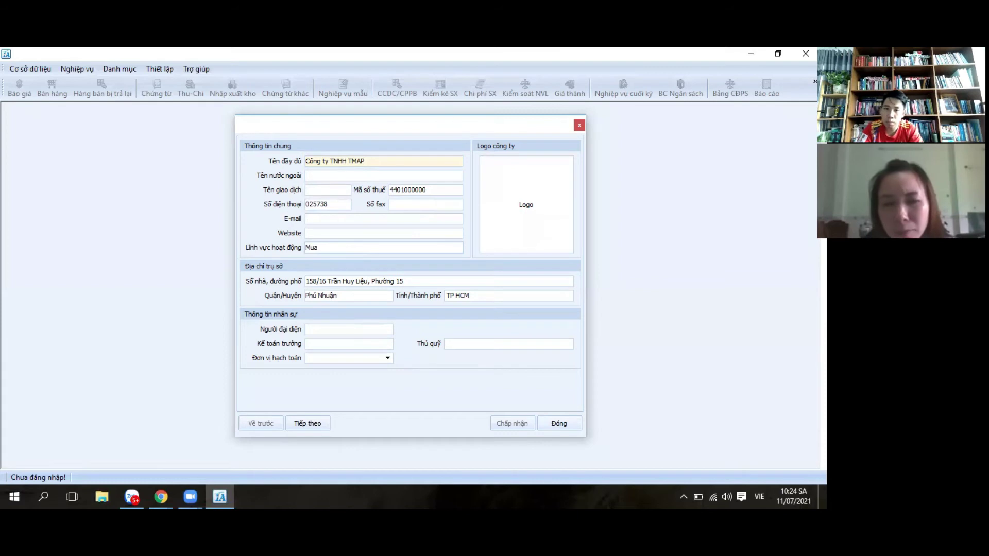
{"action": "type", "text": "BANS"}
{"action": "key", "text": "BackSpace"}
{"action": "key", "text": "BackSpace"}
{"action": "key", "text": "BackSpace"}
{"action": "key", "text": "BackSpace"}
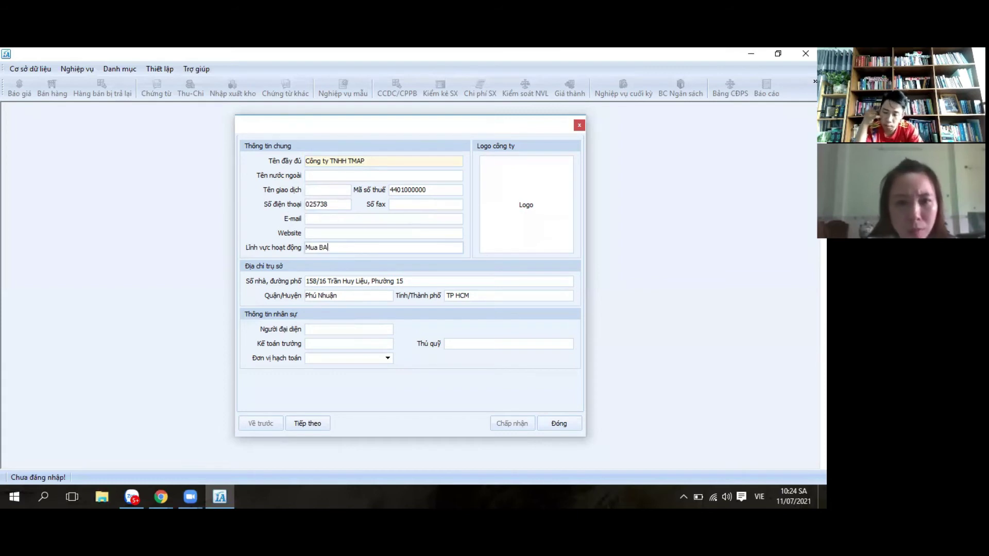
{"action": "type", "text": "b"}
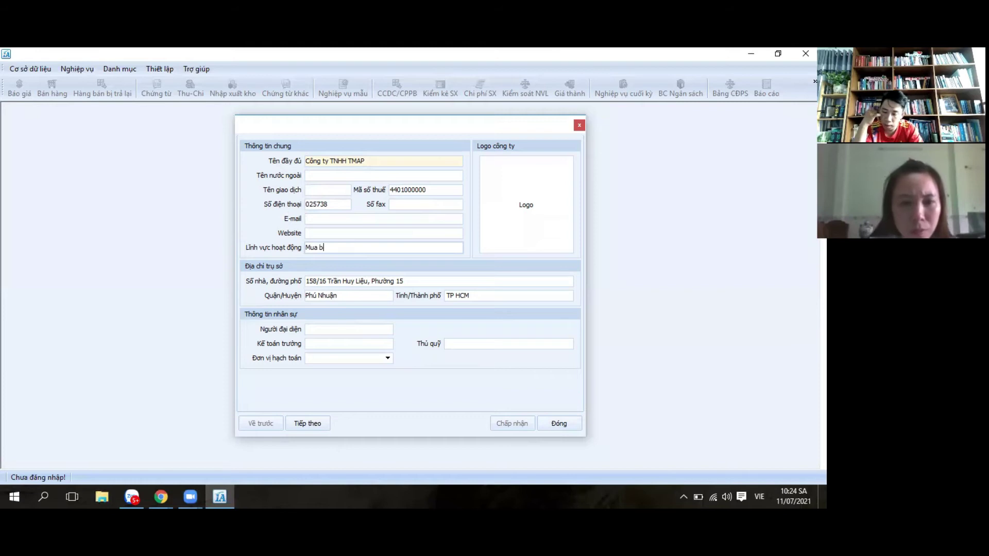
{"action": "type", "text": "an"}
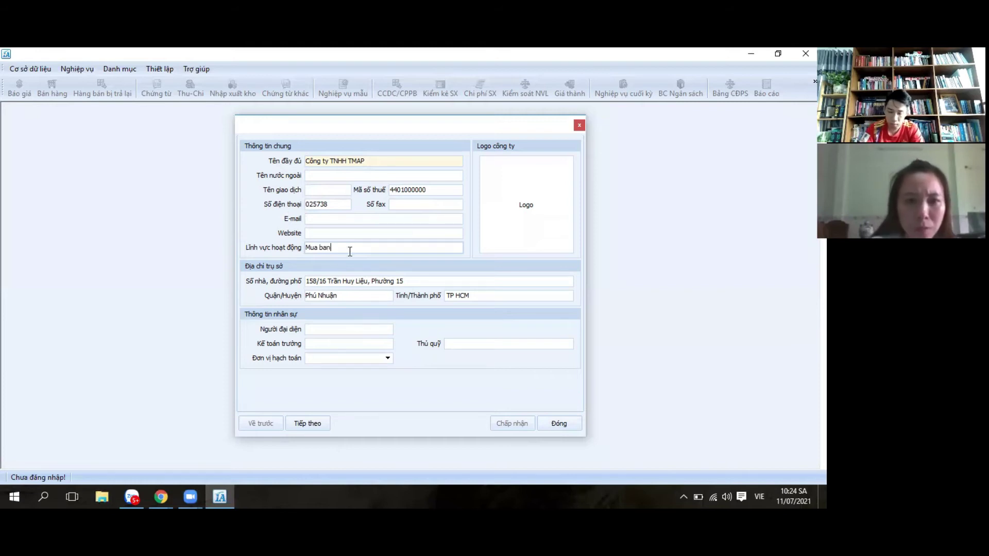
{"action": "type", "text": " vat lieu x"}
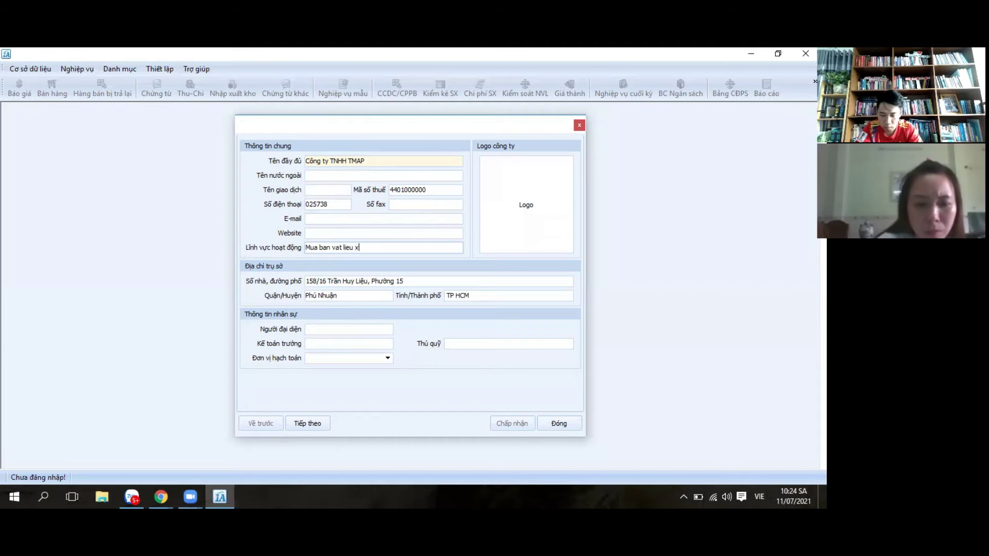
{"action": "type", "text": "ay dung"}
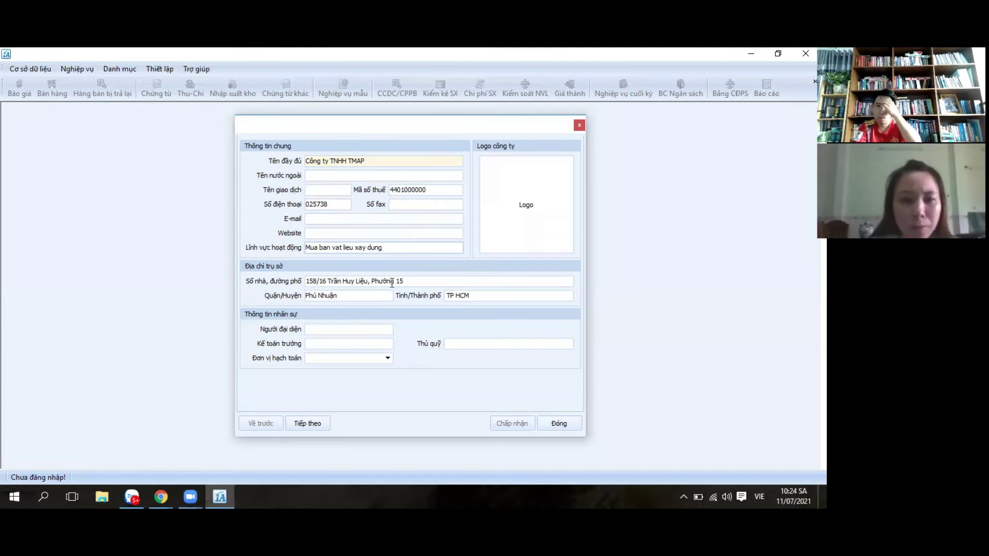
{"action": "left_click", "coordinate": [436, 280]}
Step: Set street to 'xa eabar', district to 'song hinh' and province to 'phu yen'
{"action": "key", "text": "BackSpace"}
{"action": "key", "text": "BackSpace"}
{"action": "key", "text": "BackSpace"}
{"action": "key", "text": "BackSpace"}
{"action": "key", "text": "BackSpace"}
{"action": "key", "text": "BackSpace"}
{"action": "key", "text": "BackSpace"}
{"action": "key", "text": "BackSpace"}
{"action": "key", "text": "BackSpace"}
{"action": "key", "text": "BackSpace"}
{"action": "key", "text": "BackSpace"}
{"action": "key", "text": "BackSpace"}
{"action": "key", "text": "BackSpace"}
{"action": "key", "text": "BackSpace"}
{"action": "key", "text": "BackSpace"}
{"action": "key", "text": "BackSpace"}
{"action": "key", "text": "BackSpace"}
{"action": "key", "text": "BackSpace"}
{"action": "key", "text": "BackSpace"}
{"action": "key", "text": "BackSpace"}
{"action": "key", "text": "BackSpace"}
{"action": "key", "text": "BackSpace"}
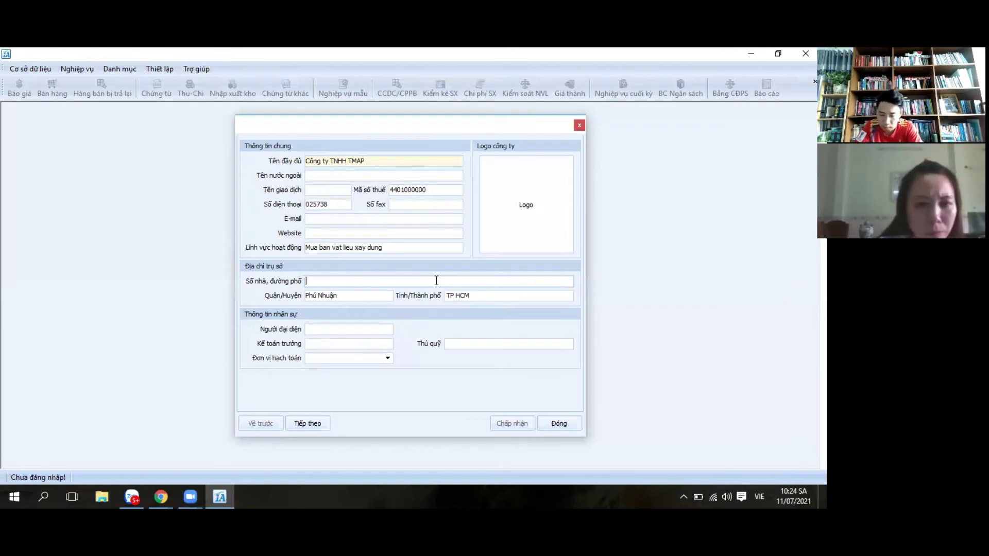
{"action": "type", "text": "xa "}
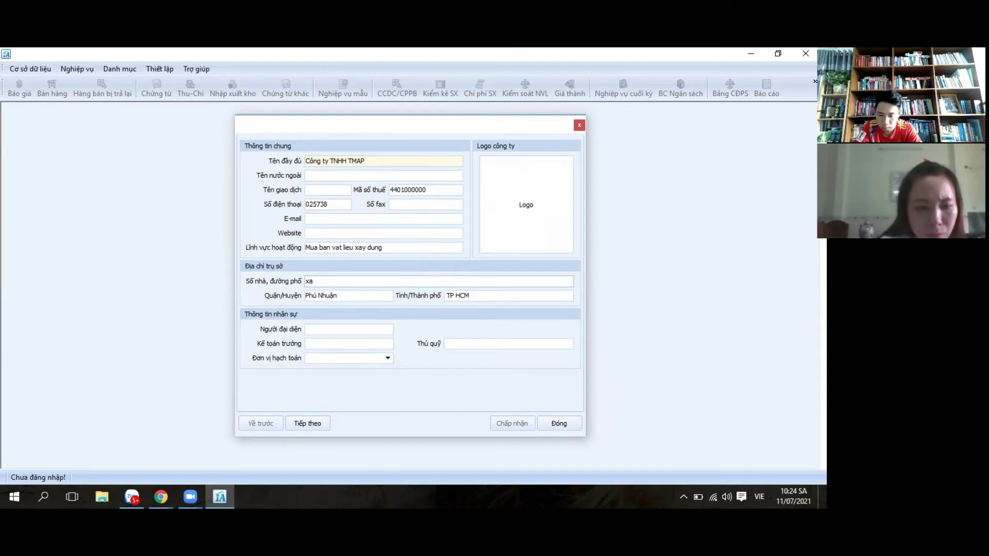
{"action": "type", "text": "ea"}
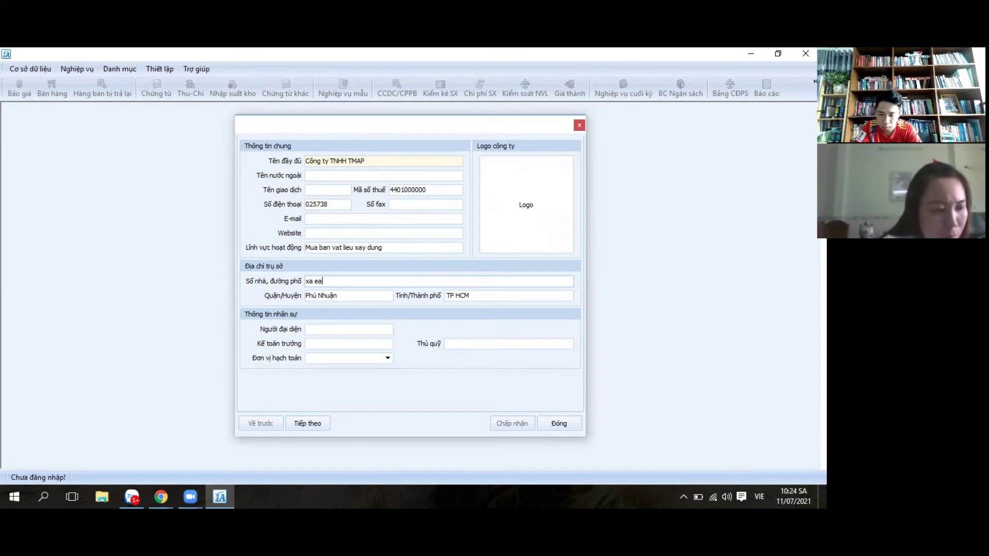
{"action": "type", "text": "bar"}
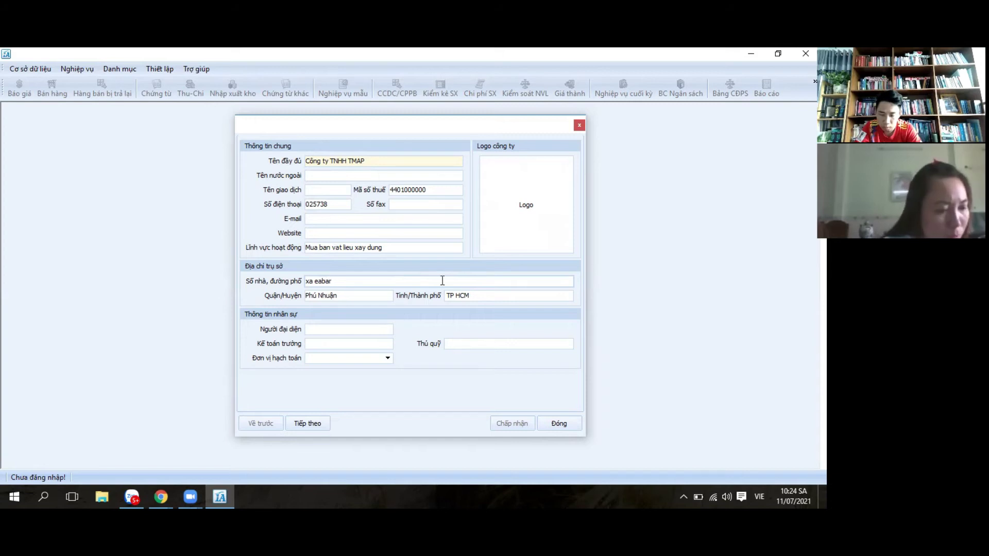
{"action": "left_click", "coordinate": [352, 294]}
{"action": "key", "text": "BackSpace"}
{"action": "key", "text": "BackSpace"}
{"action": "key", "text": "BackSpace"}
{"action": "key", "text": "BackSpace"}
{"action": "key", "text": "BackSpace"}
{"action": "key", "text": "BackSpace"}
{"action": "key", "text": "BackSpace"}
{"action": "key", "text": "BackSpace"}
{"action": "key", "text": "BackSpace"}
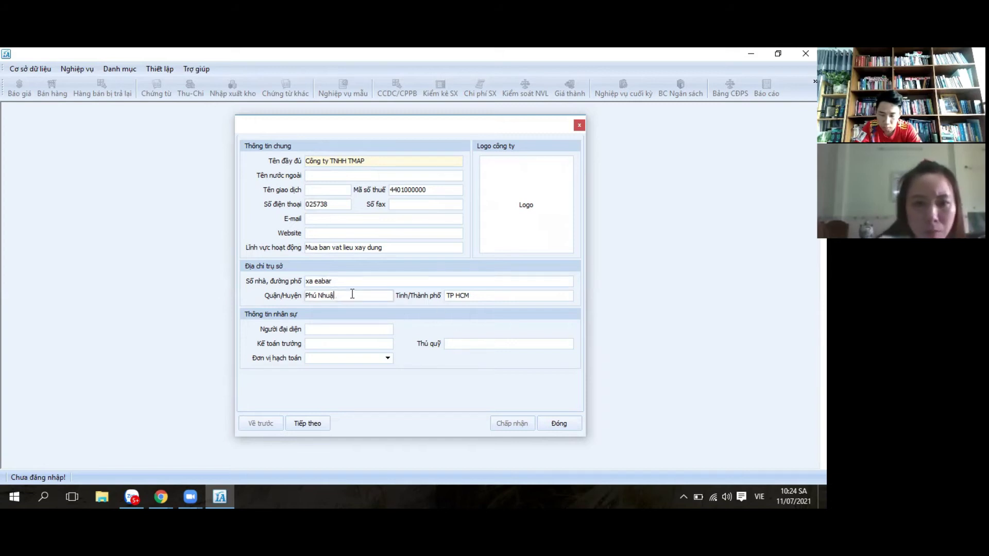
{"action": "type", "text": "so"}
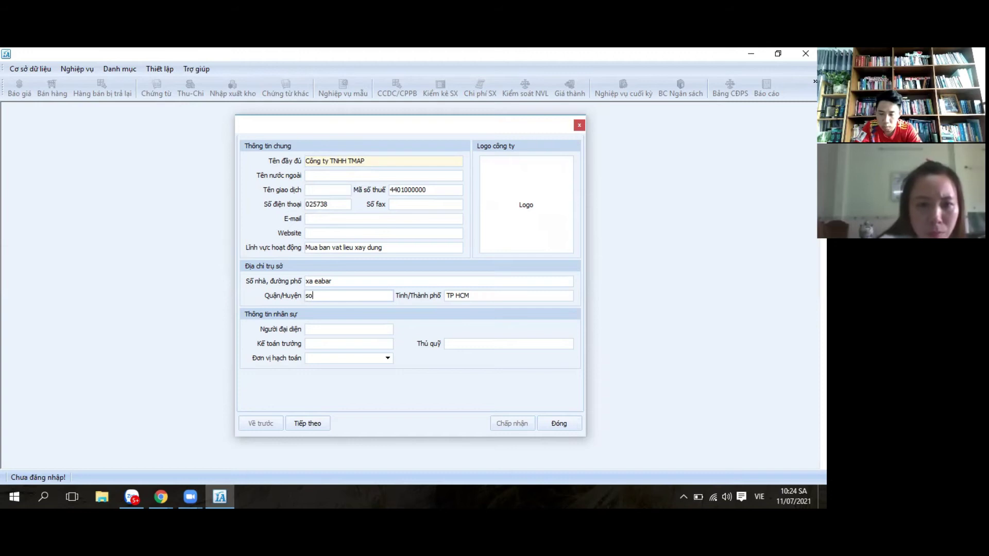
{"action": "type", "text": "ong hinh"}
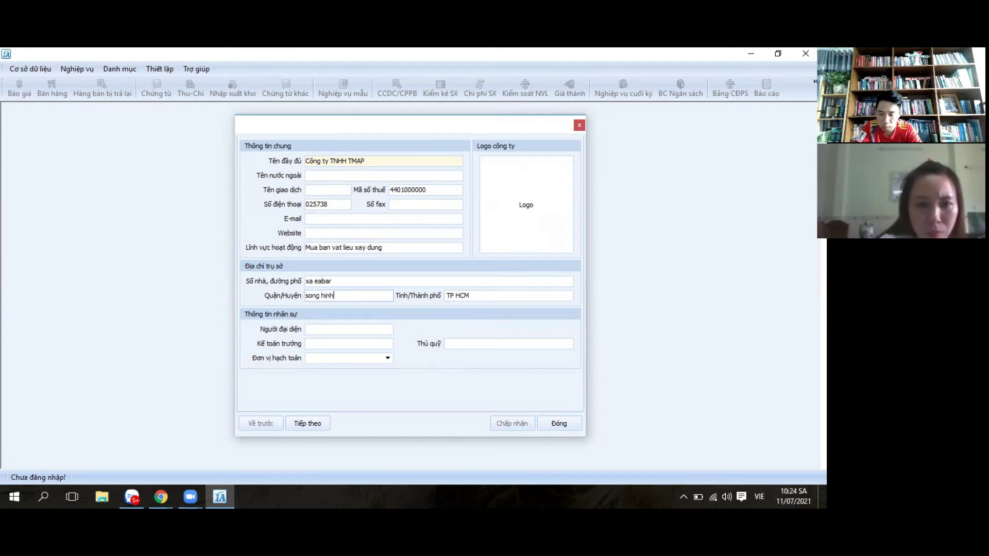
{"action": "left_click", "coordinate": [473, 296]}
{"action": "key", "text": "BackSpace"}
{"action": "key", "text": "BackSpace"}
{"action": "key", "text": "BackSpace"}
{"action": "key", "text": "BackSpace"}
{"action": "key", "text": "BackSpace"}
{"action": "key", "text": "BackSpace"}
{"action": "type", "text": "p"}
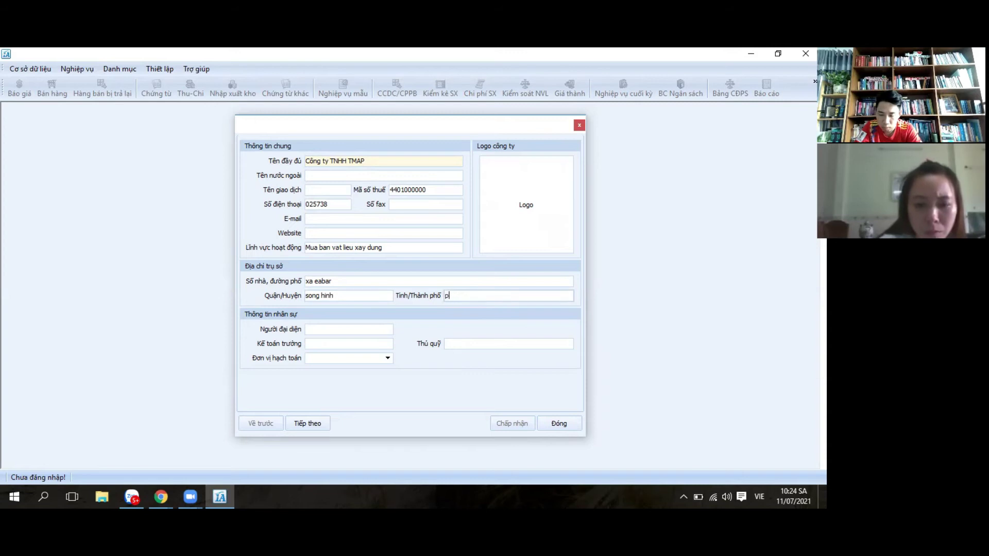
{"action": "type", "text": "hú yen"}
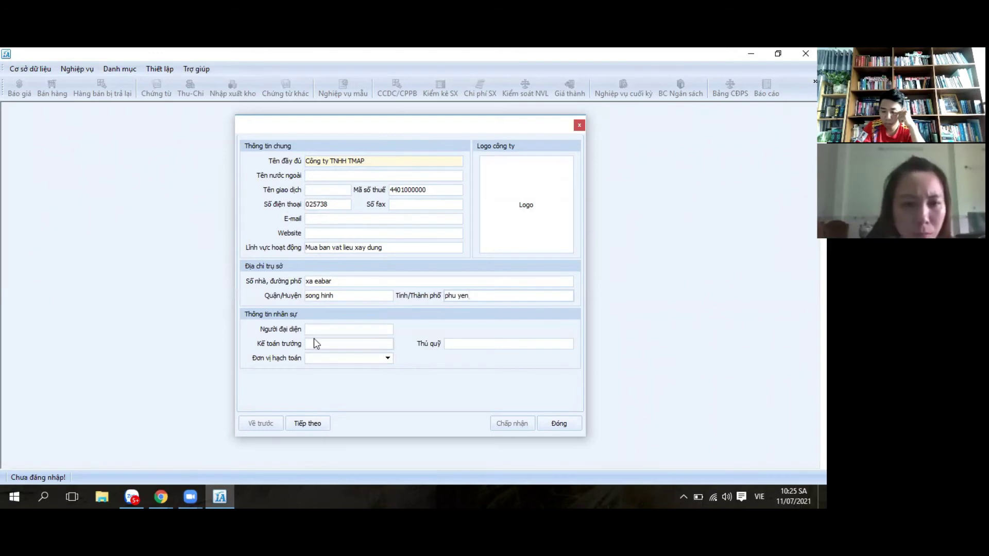
{"action": "left_click", "coordinate": [329, 330]}
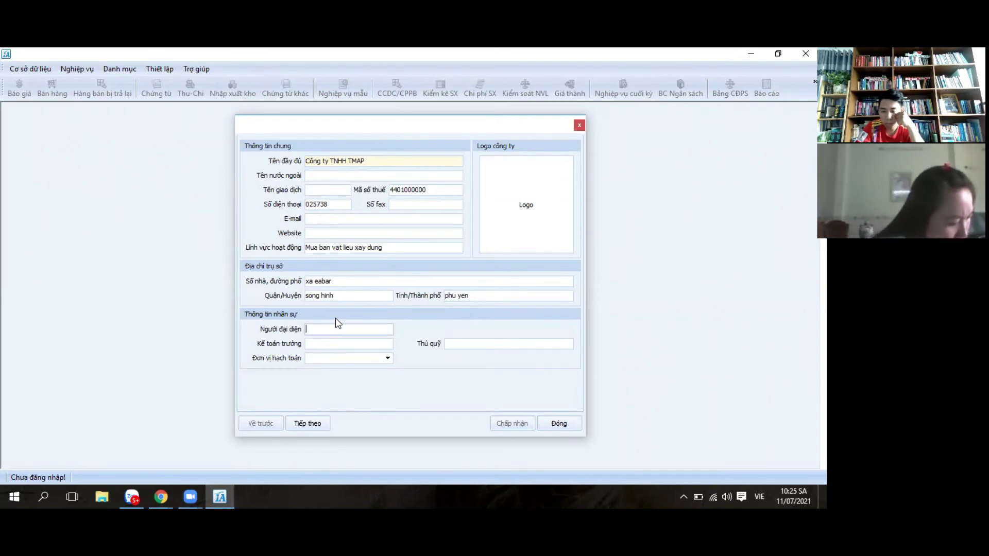
Step: Enter the names of the representative, chief accountant and treasurer
{"action": "type", "text": "tr"}
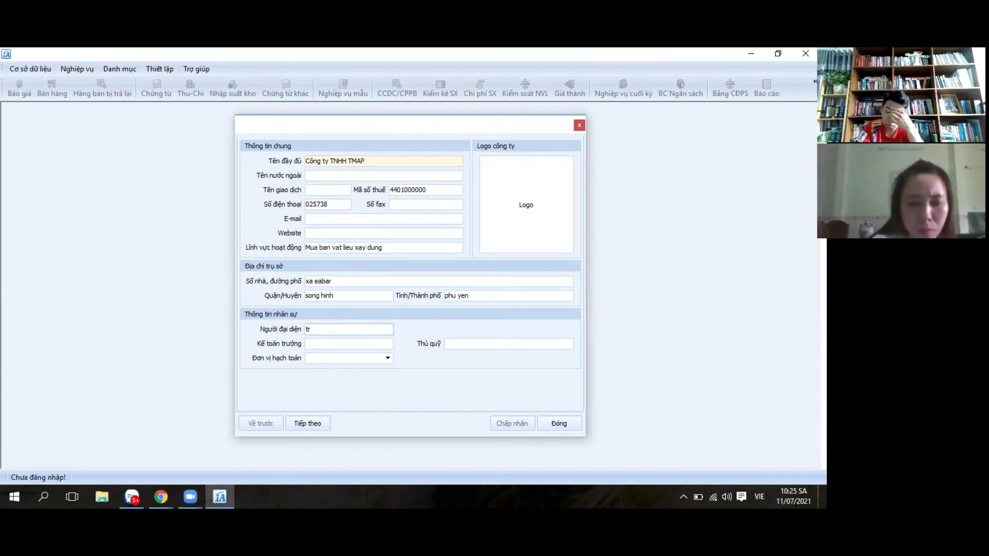
{"action": "type", "text": "u"}
{"action": "key", "text": "BackSpace"}
{"action": "type", "text": "ieu van"}
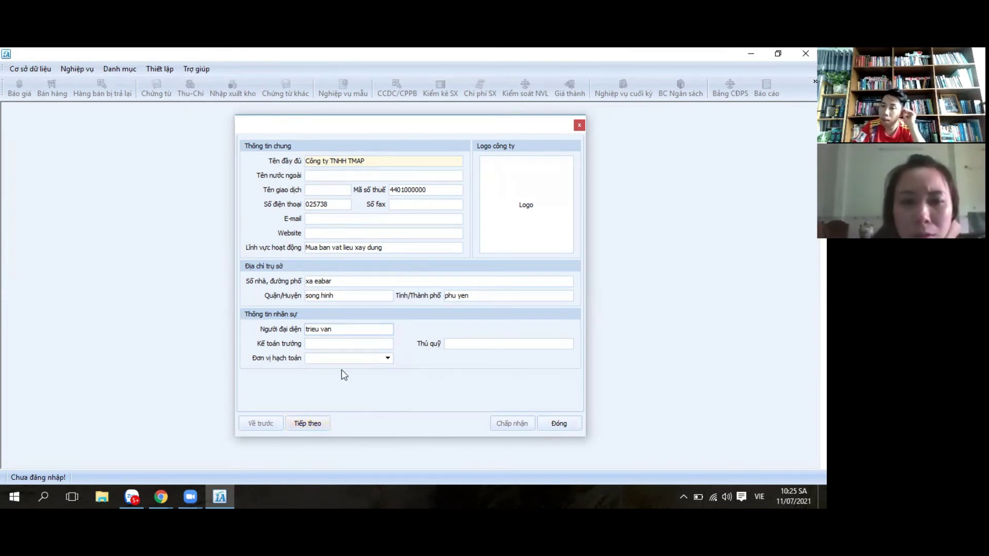
{"action": "left_click", "coordinate": [321, 345]}
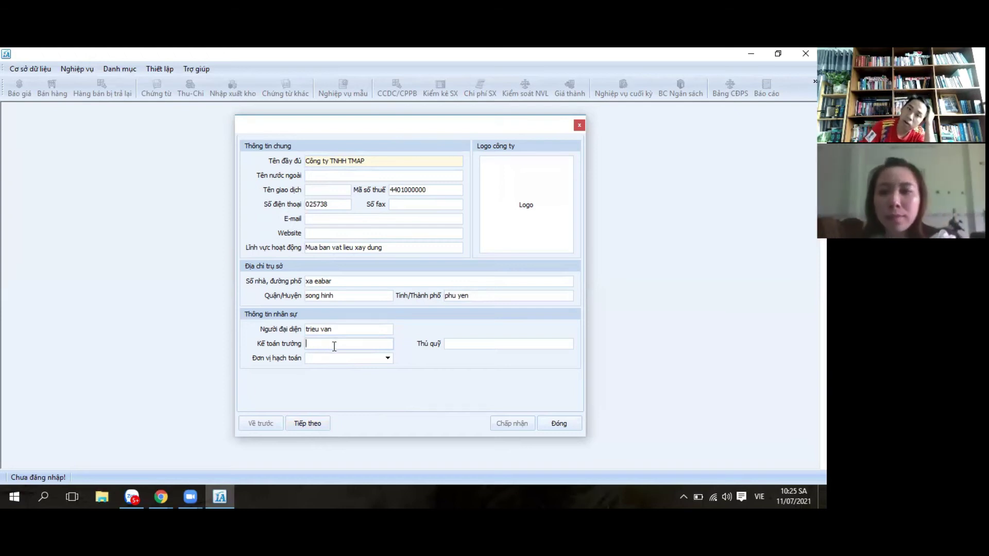
{"action": "type", "text": "n"}
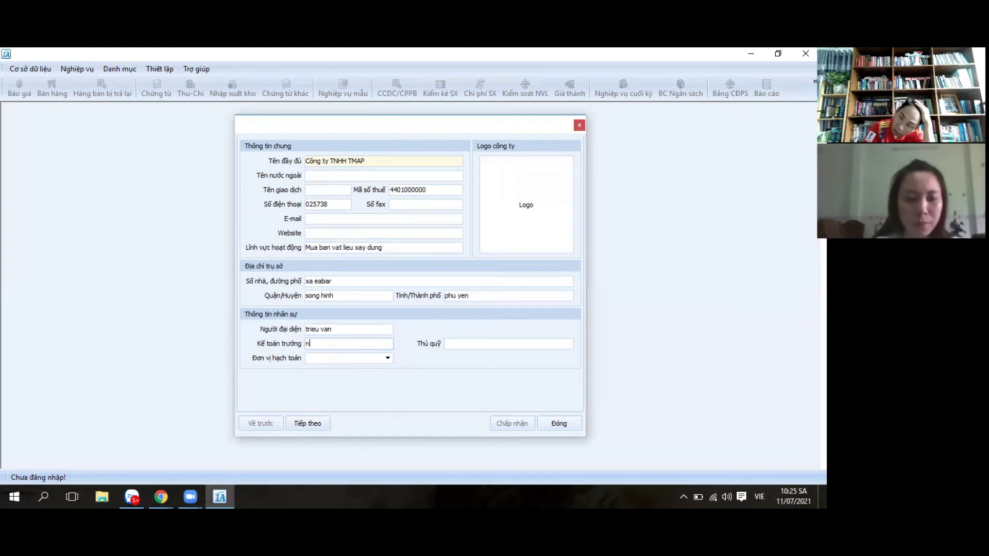
{"action": "type", "text": "guyen van a"}
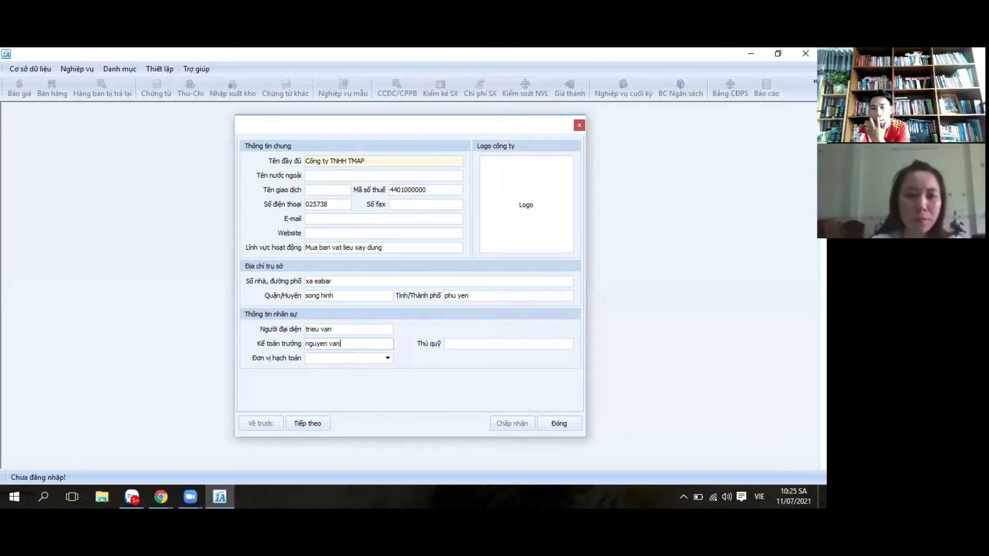
{"action": "left_click", "coordinate": [455, 343]}
{"action": "type", "text": "nguyen thi"}
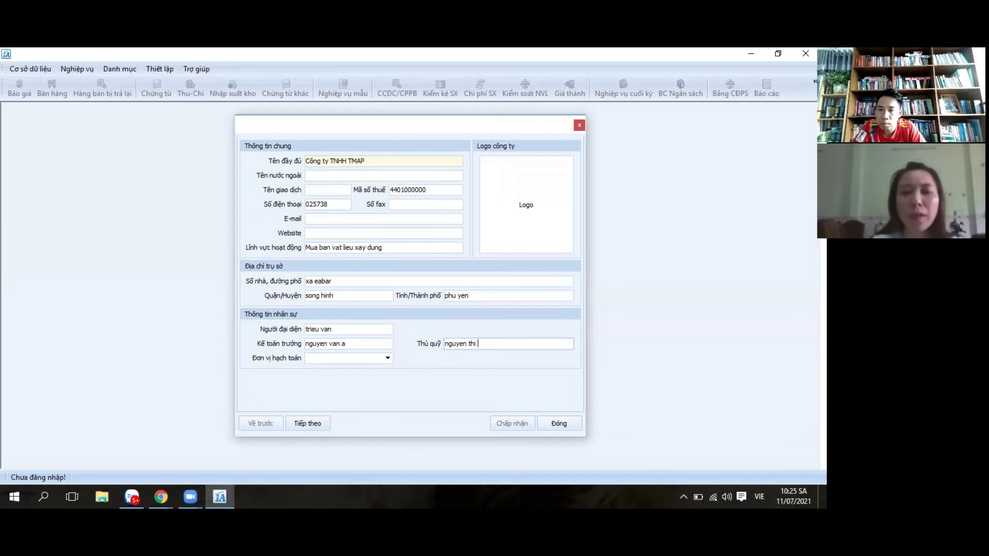
{"action": "type", "text": "B"}
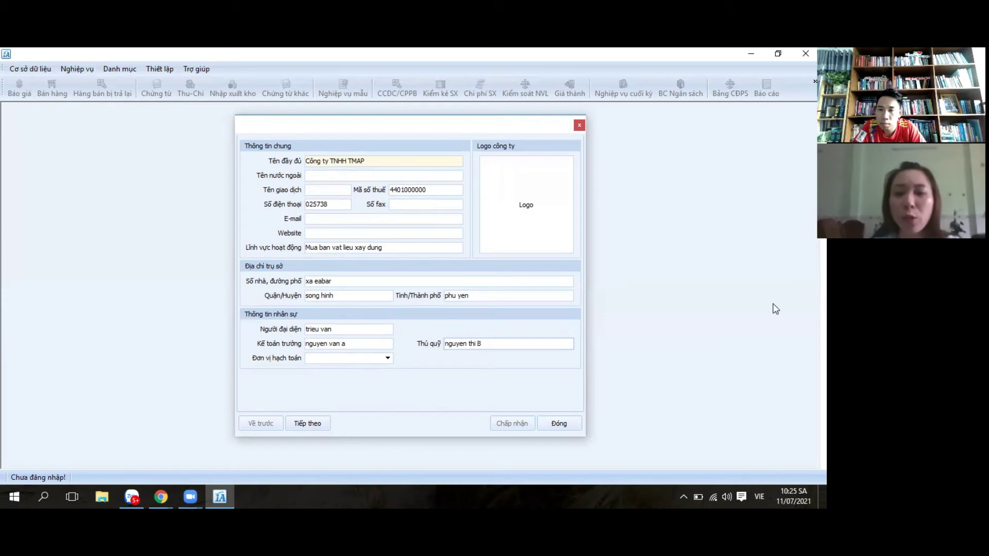
{"action": "left_click", "coordinate": [335, 359]}
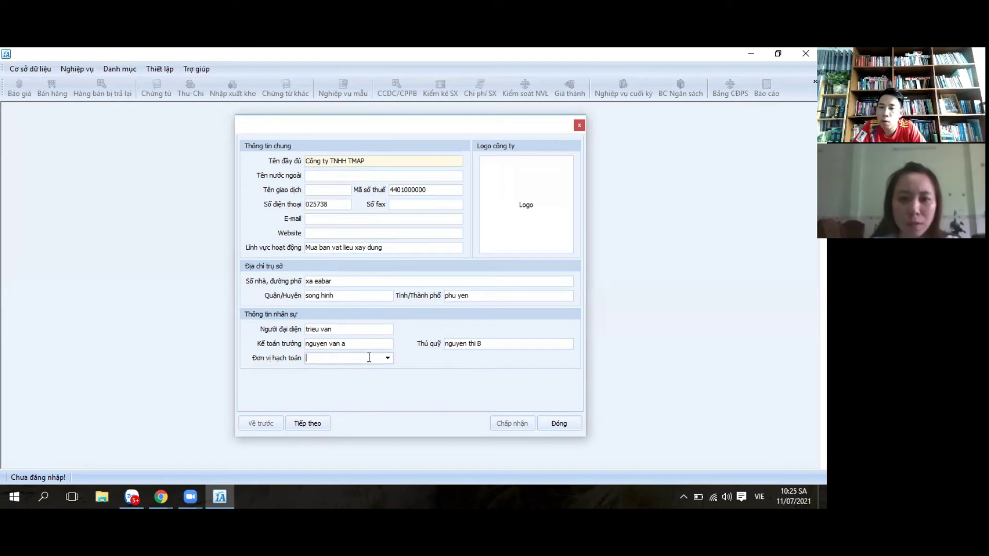
Step: Choose Công ty as the accounting unit and continue to the currency settings
{"action": "left_click", "coordinate": [388, 360]}
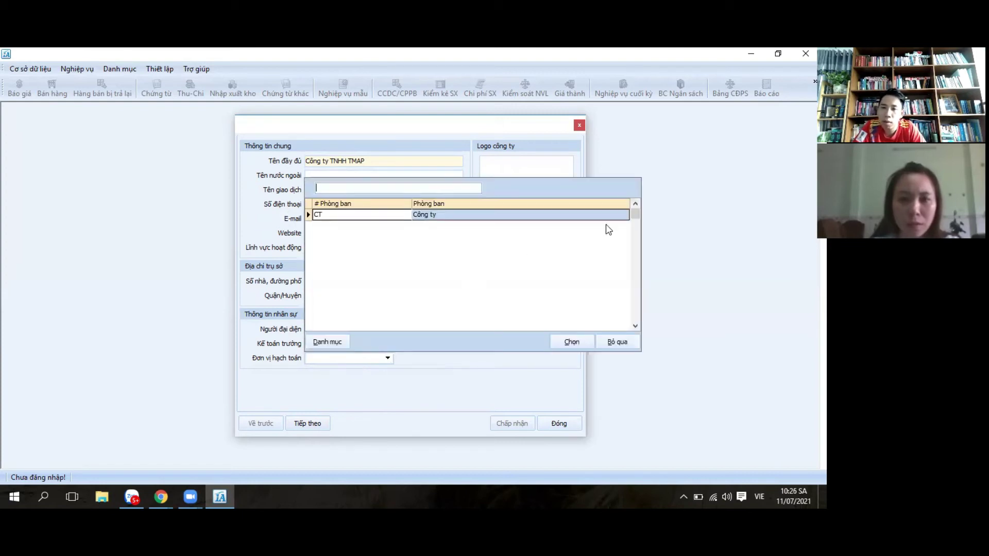
{"action": "left_click", "coordinate": [387, 376]}
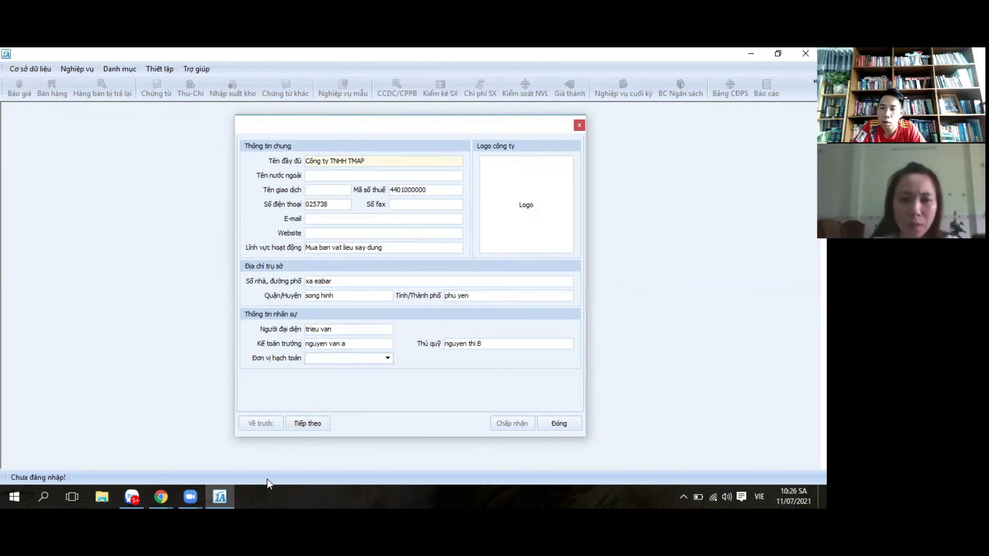
{"action": "left_click", "coordinate": [388, 359]}
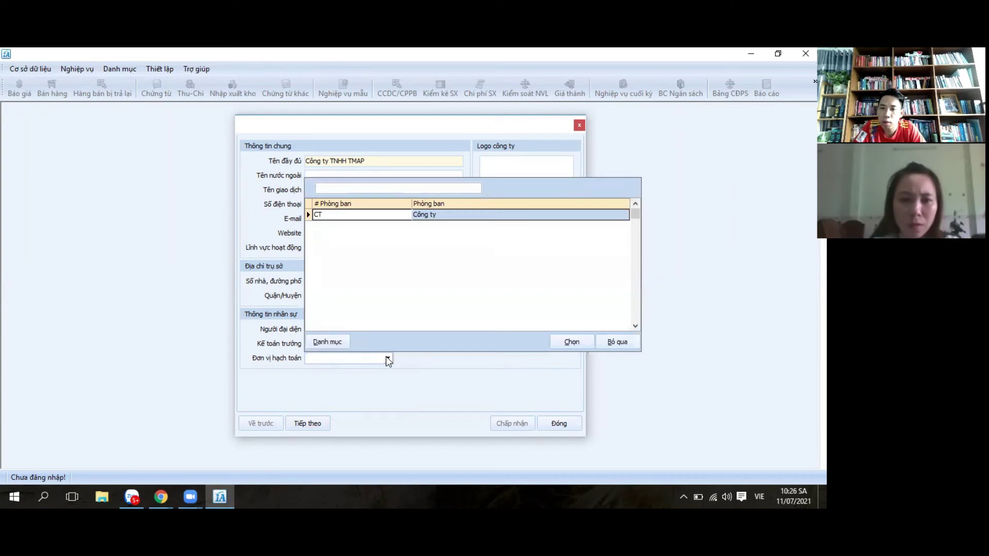
{"action": "left_click", "coordinate": [568, 341]}
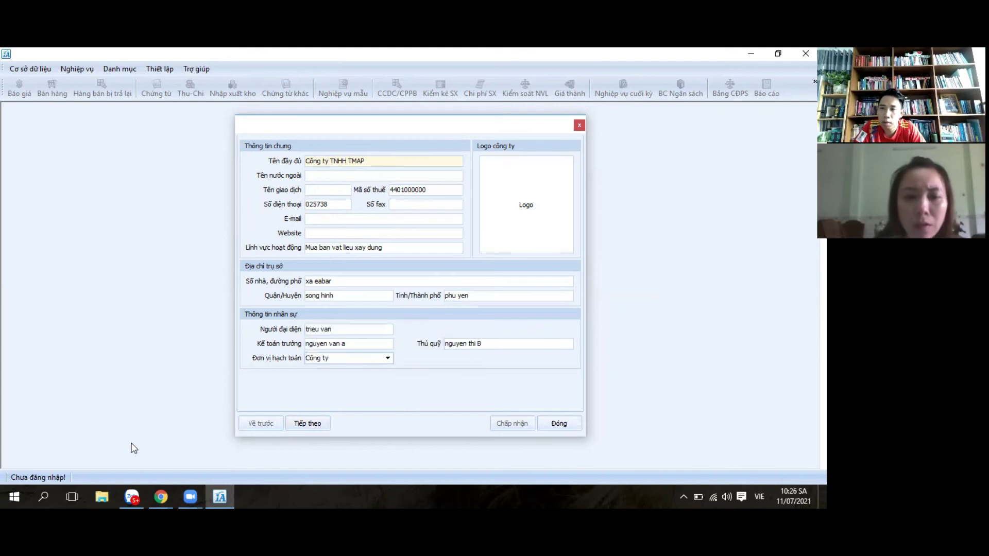
{"action": "left_click", "coordinate": [313, 423]}
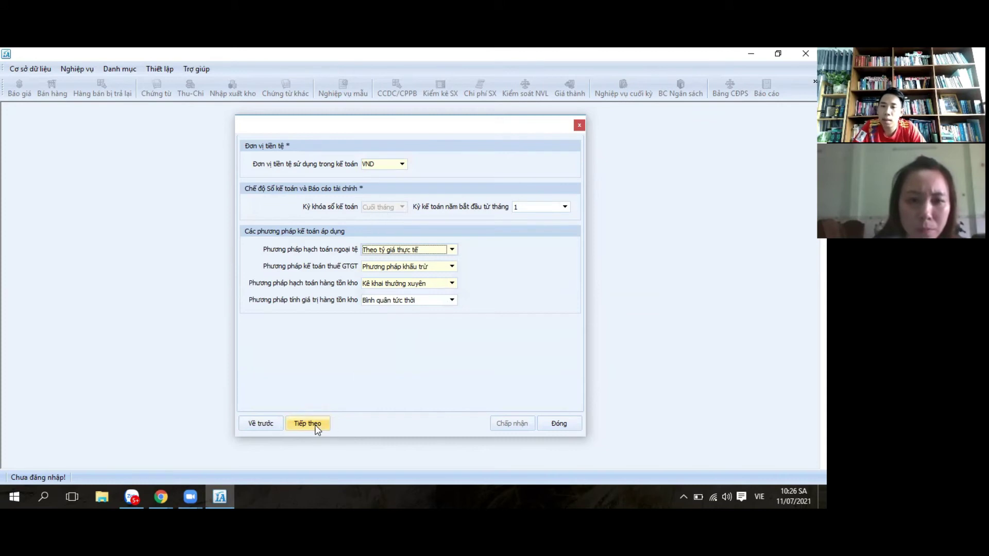
Step: Skip past the currency and accounting-method page to the start-period declaration
{"action": "left_click", "coordinate": [316, 425]}
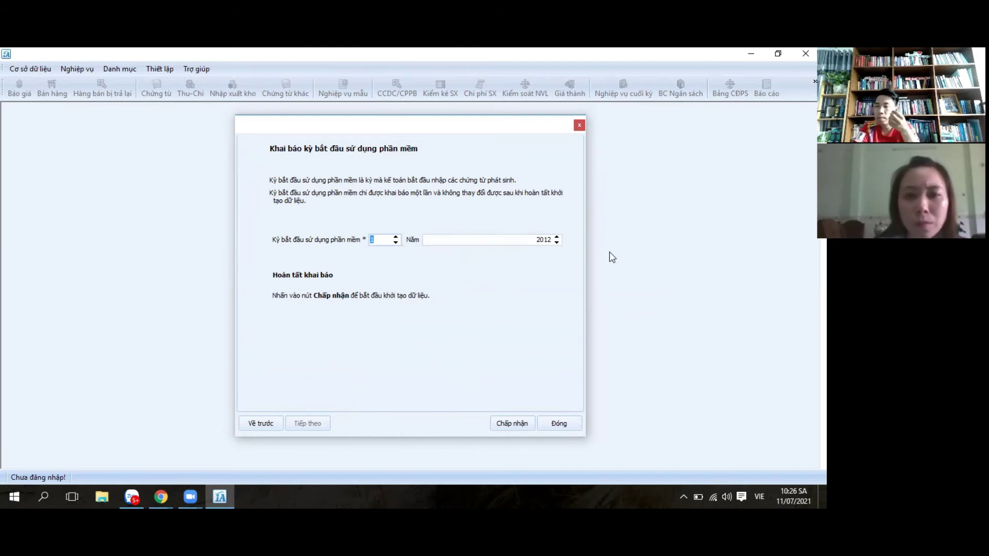
Step: Set the start period to month 1 of 2020 and accept the declaration
{"action": "left_click", "coordinate": [557, 237]}
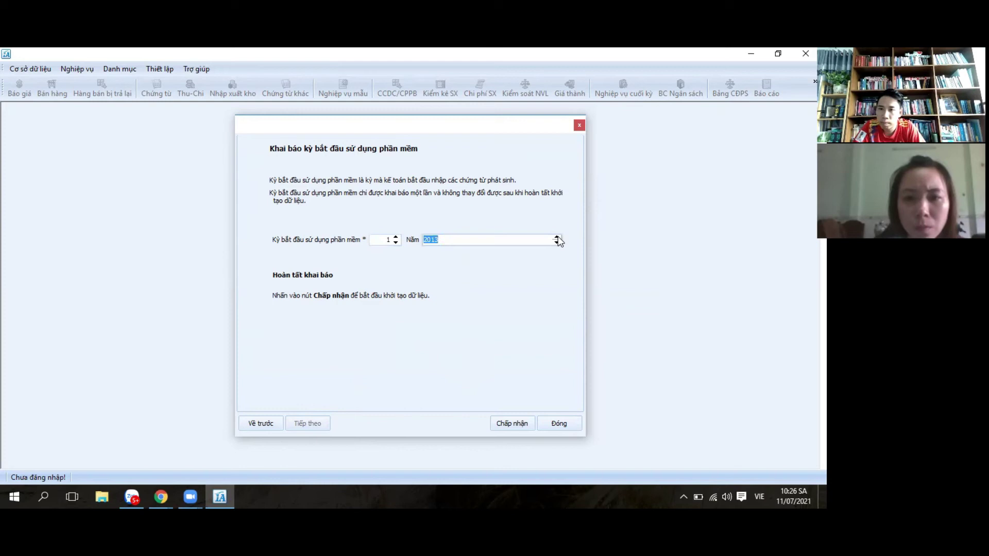
{"action": "left_click", "coordinate": [446, 239]}
{"action": "key", "text": "BackSpace"}
{"action": "key", "text": "BackSpace"}
{"action": "type", "text": "20"}
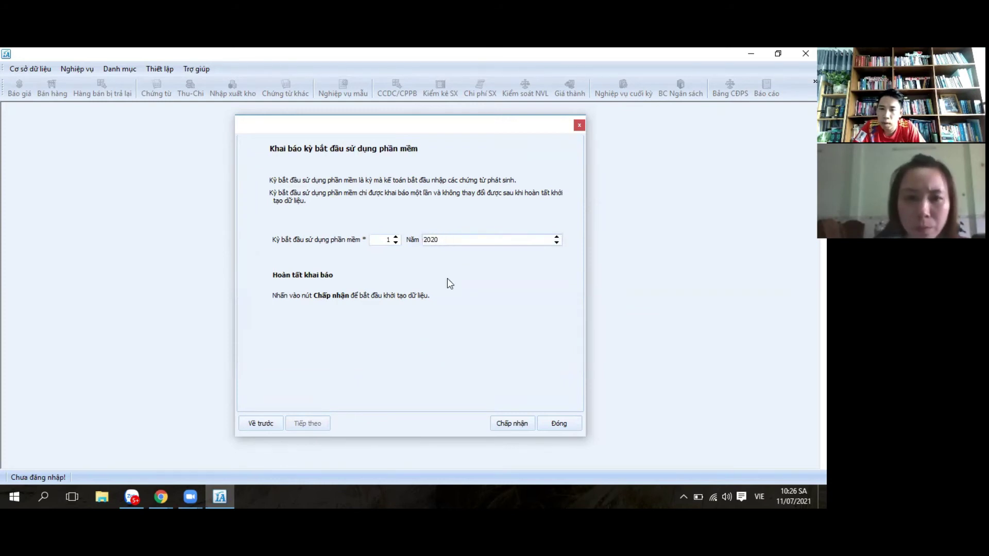
{"action": "left_click", "coordinate": [522, 425]}
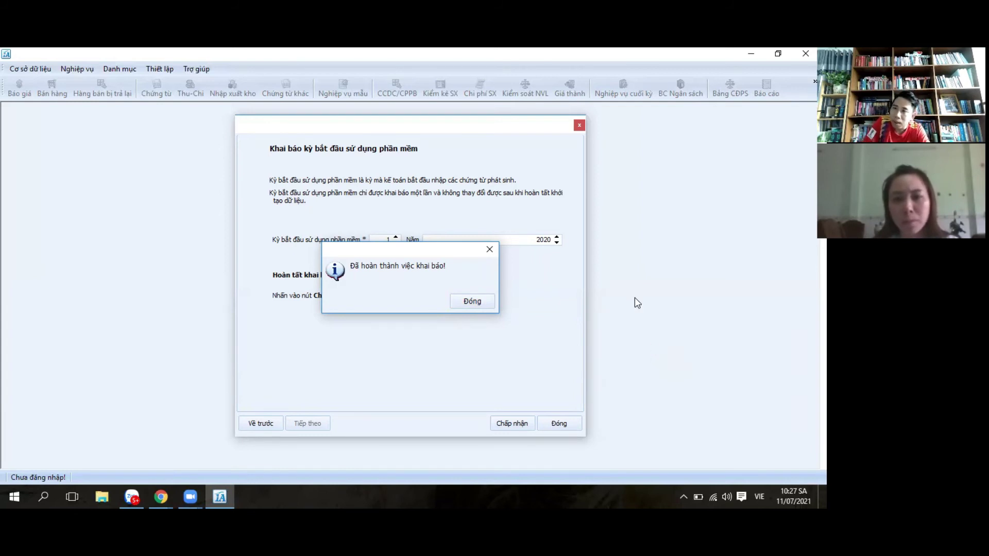
{"action": "left_click", "coordinate": [472, 301]}
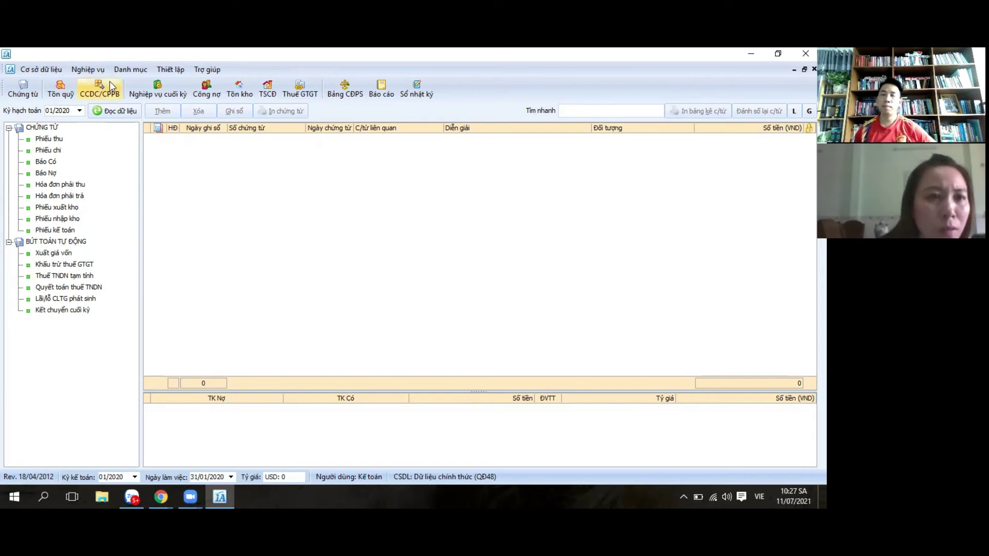
Step: Open Số dư đầu kỳ các tài khoản from the Nghiệp vụ menu
{"action": "left_click", "coordinate": [93, 74]}
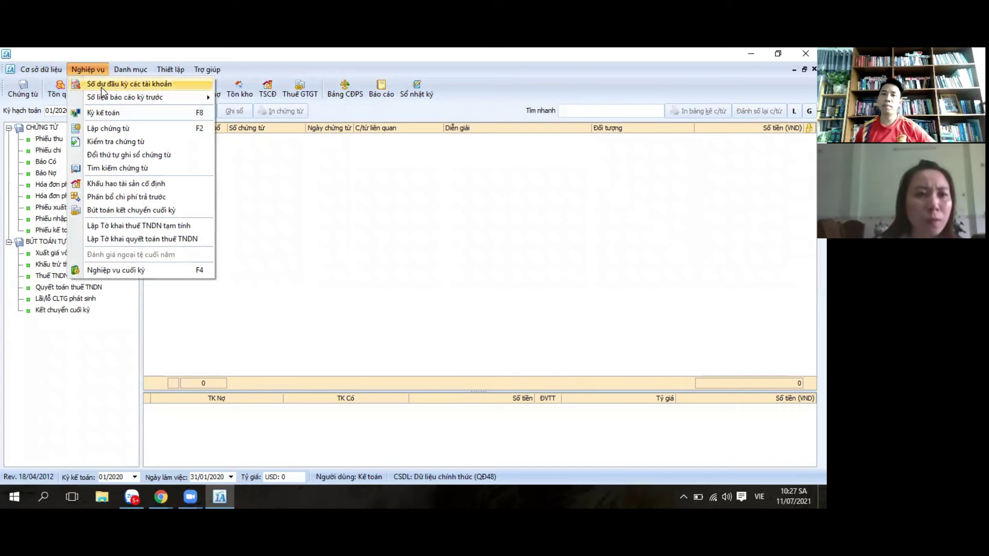
{"action": "left_click", "coordinate": [102, 85]}
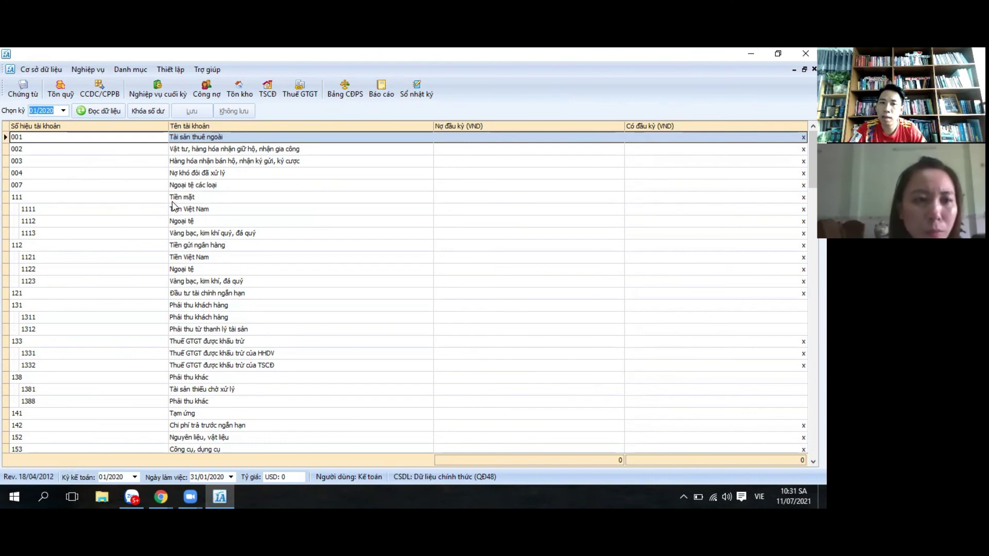
{"action": "left_click", "coordinate": [204, 212]}
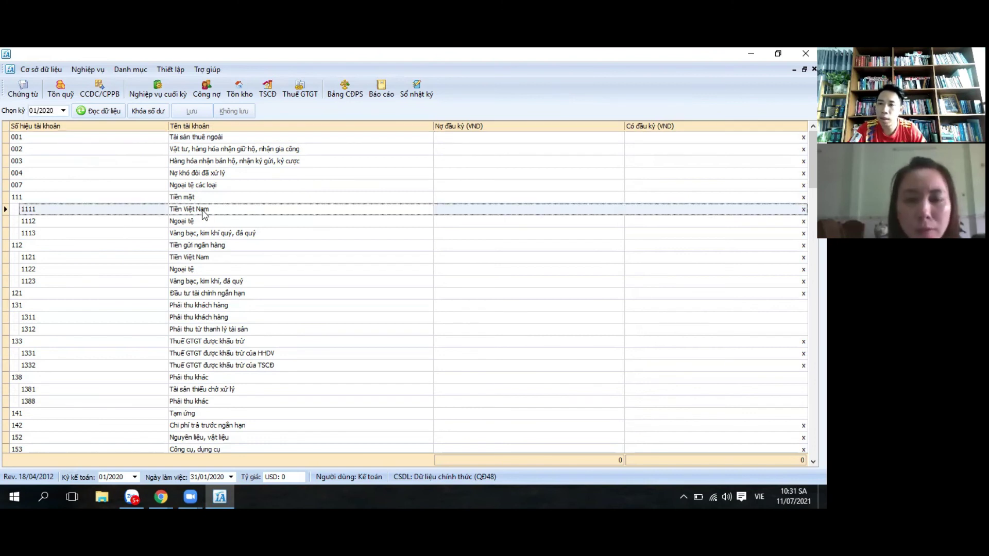
{"action": "left_click", "coordinate": [450, 208]}
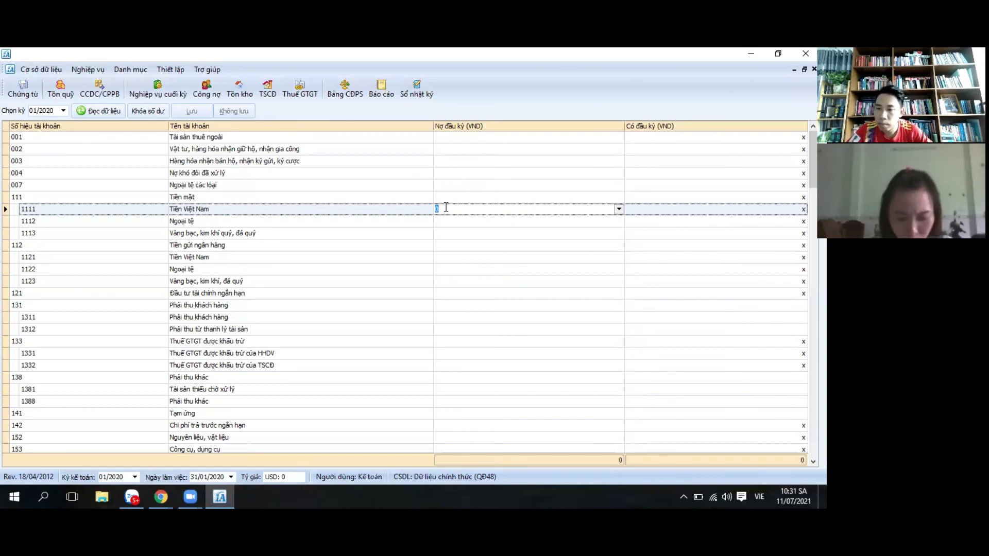
{"action": "type", "text": "1"}
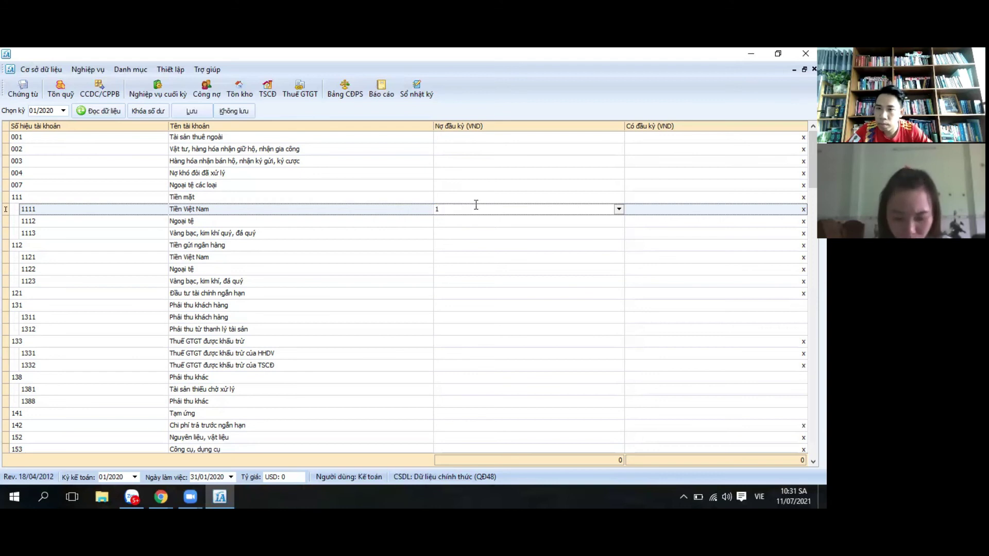
{"action": "type", "text": "115"}
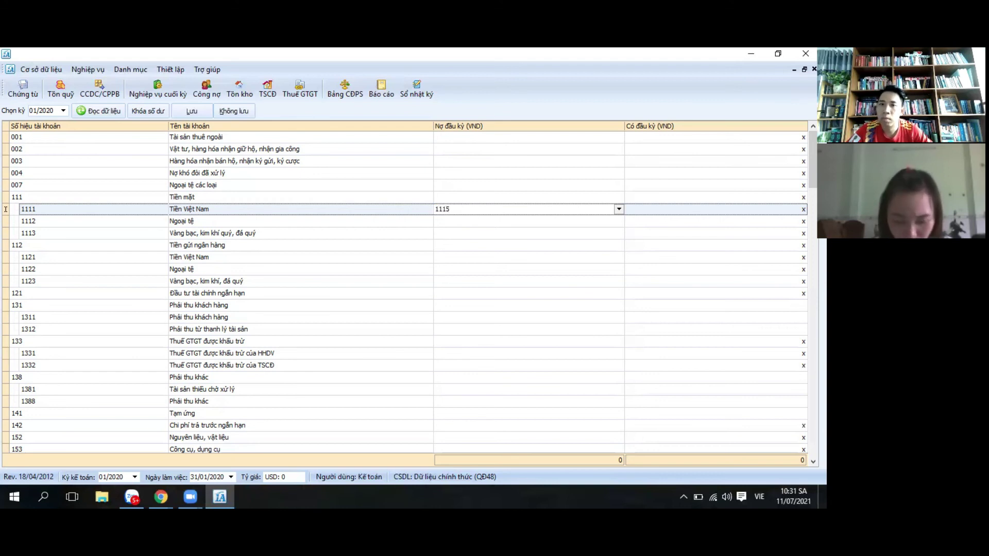
{"action": "type", "text": "447"}
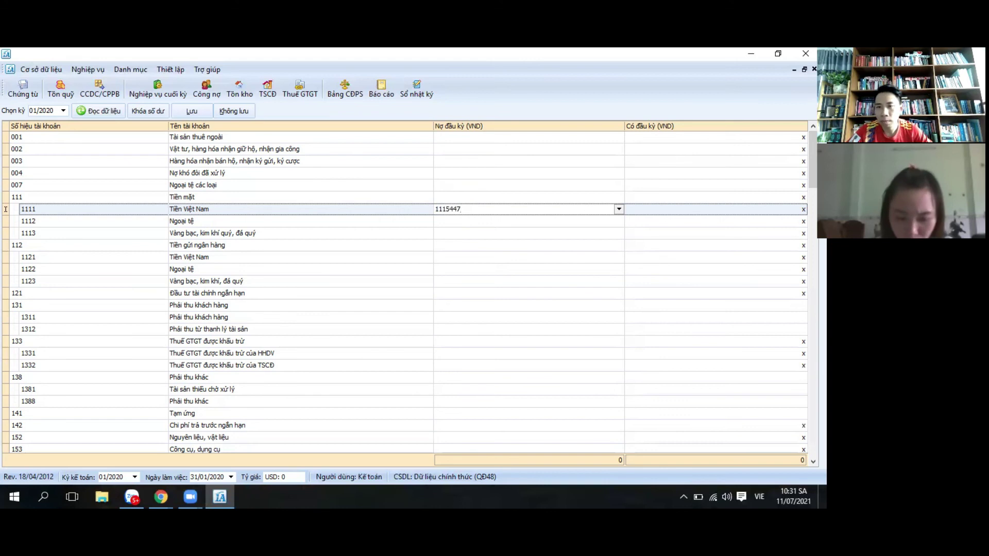
{"action": "type", "text": "027"}
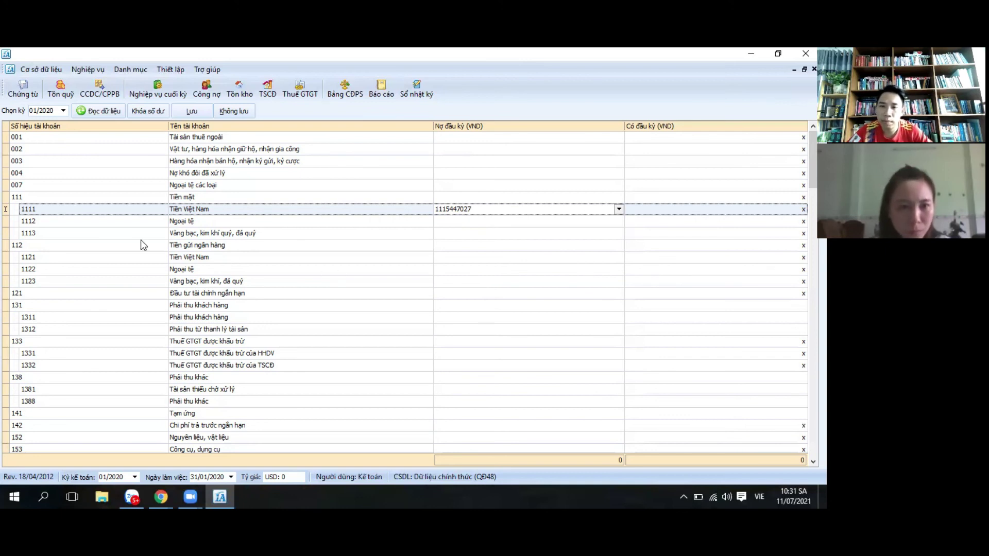
{"action": "key", "text": "Return"}
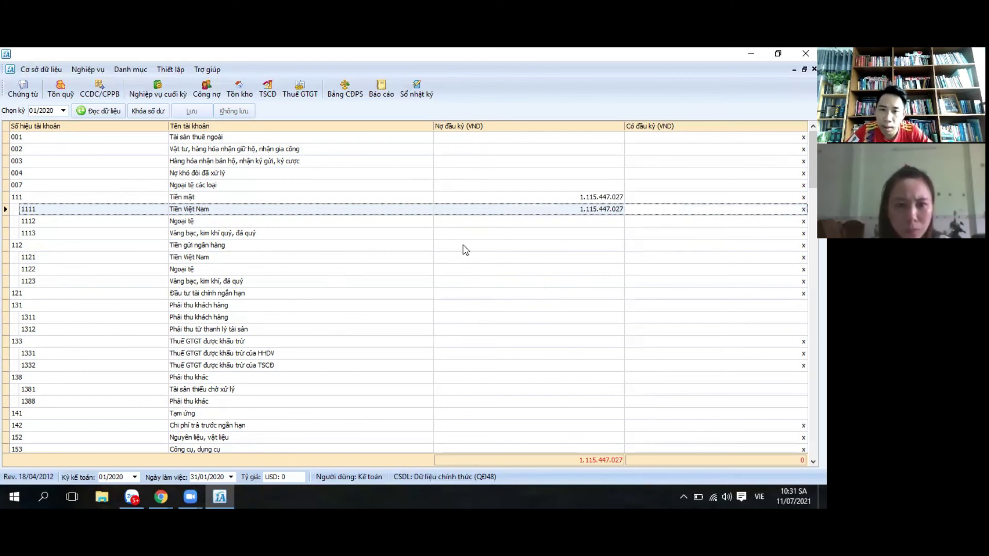
{"action": "left_click", "coordinate": [497, 245]}
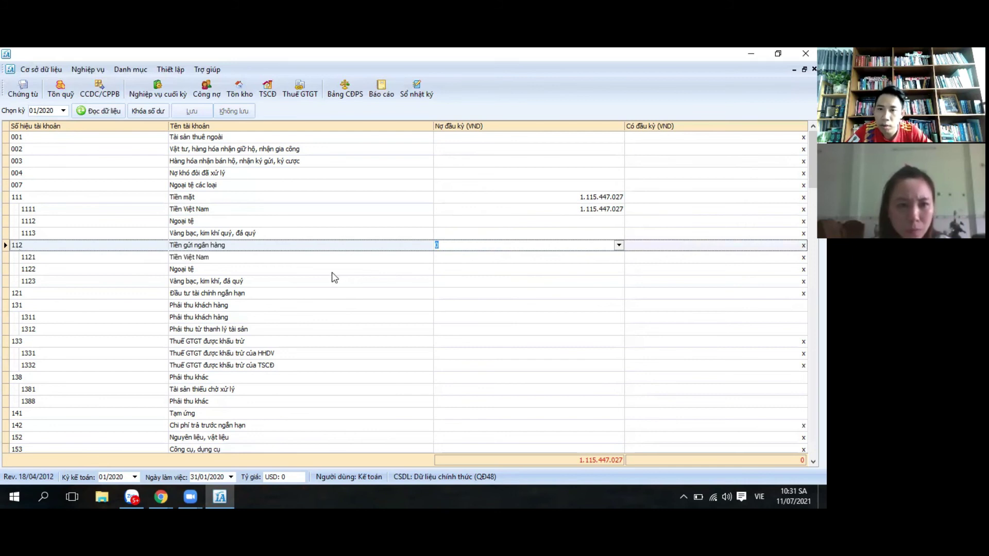
{"action": "left_click", "coordinate": [449, 257]}
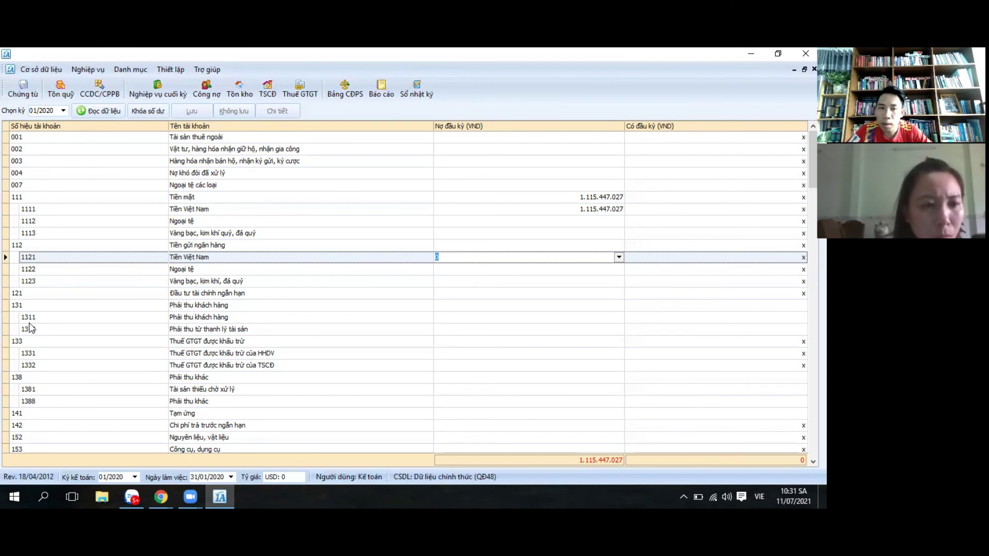
{"action": "left_click", "coordinate": [217, 318]}
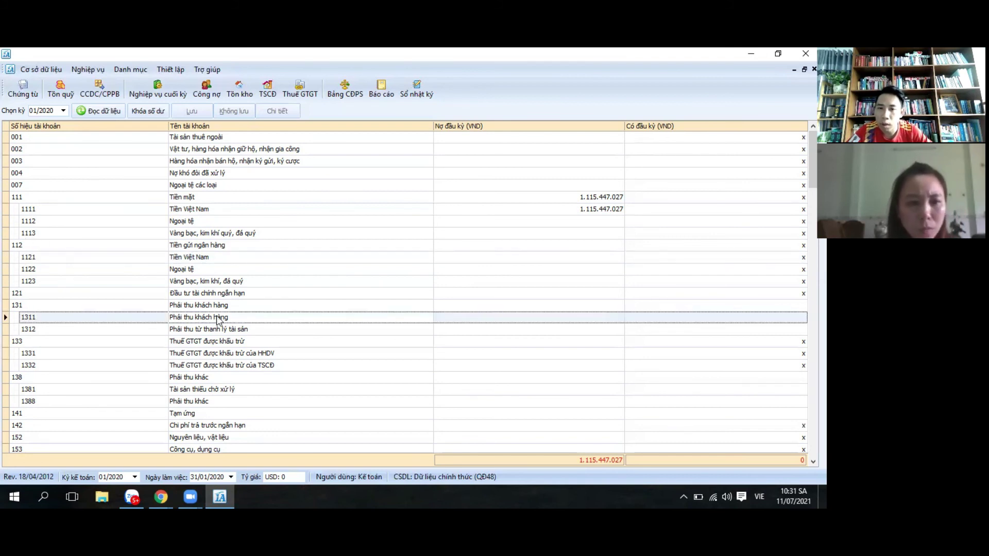
{"action": "left_click", "coordinate": [533, 319]}
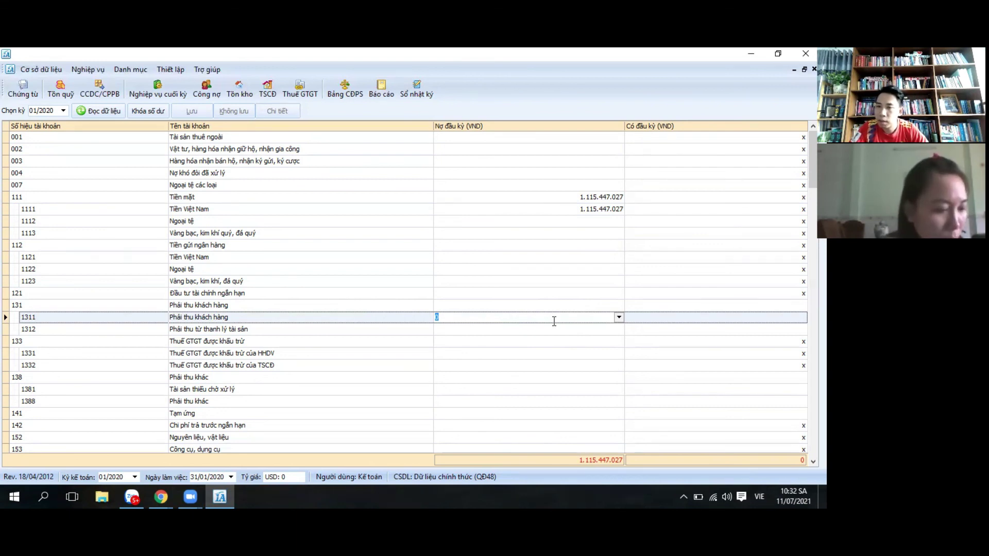
{"action": "type", "text": "3"}
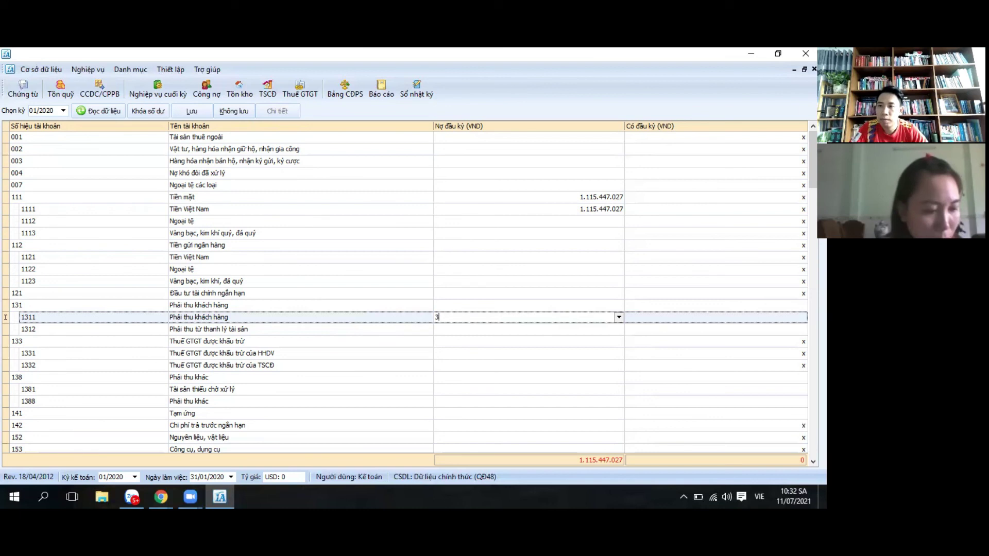
{"action": "type", "text": "648"}
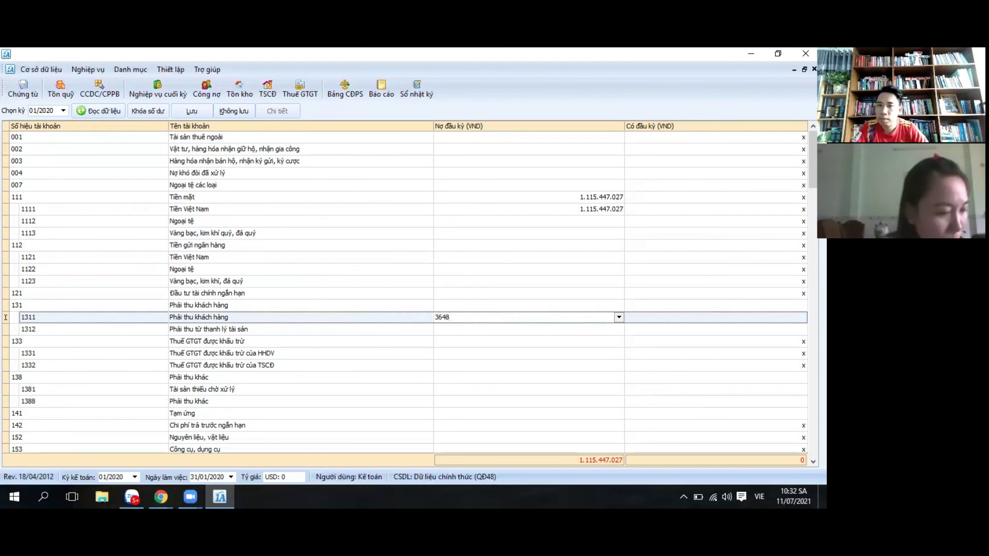
{"action": "type", "text": "619"}
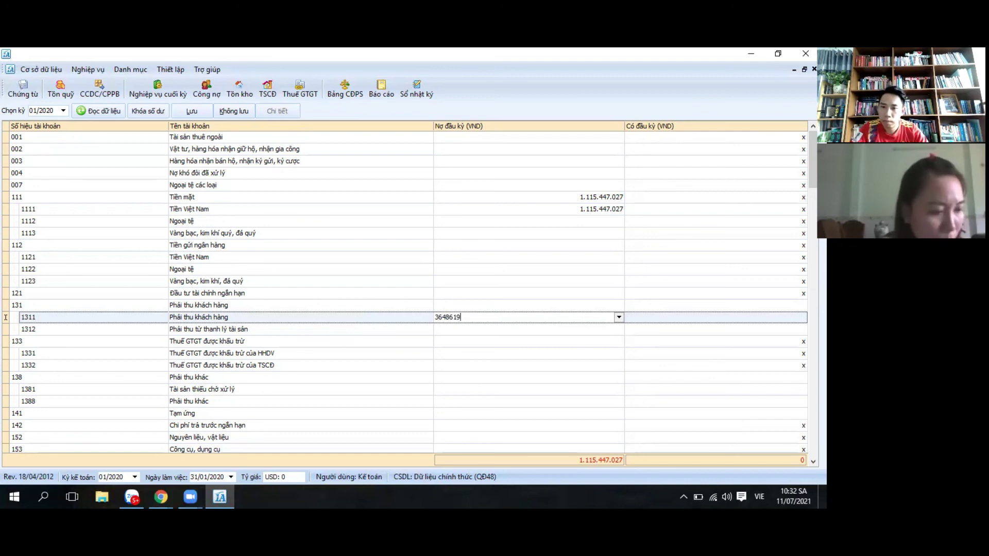
{"action": "type", "text": "733"}
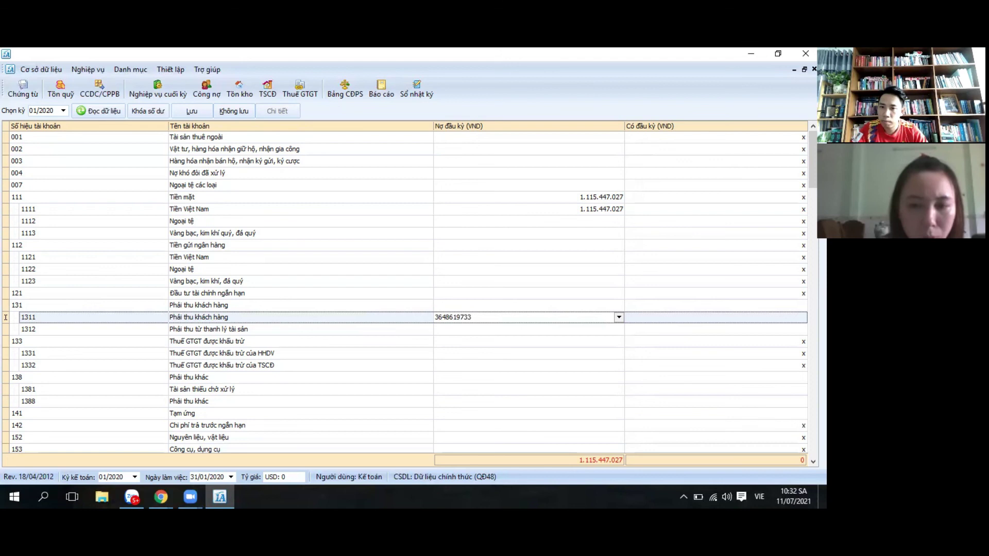
{"action": "left_click", "coordinate": [680, 309]}
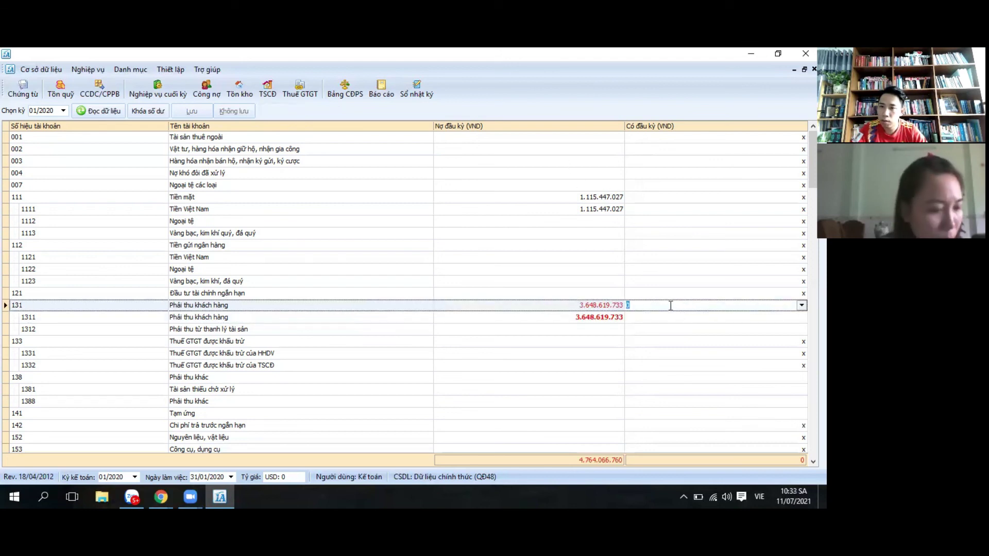
Step: Remove the stray amount on row 131 and give account 1311 an opening credit of 53.000.000
{"action": "type", "text": "53000"}
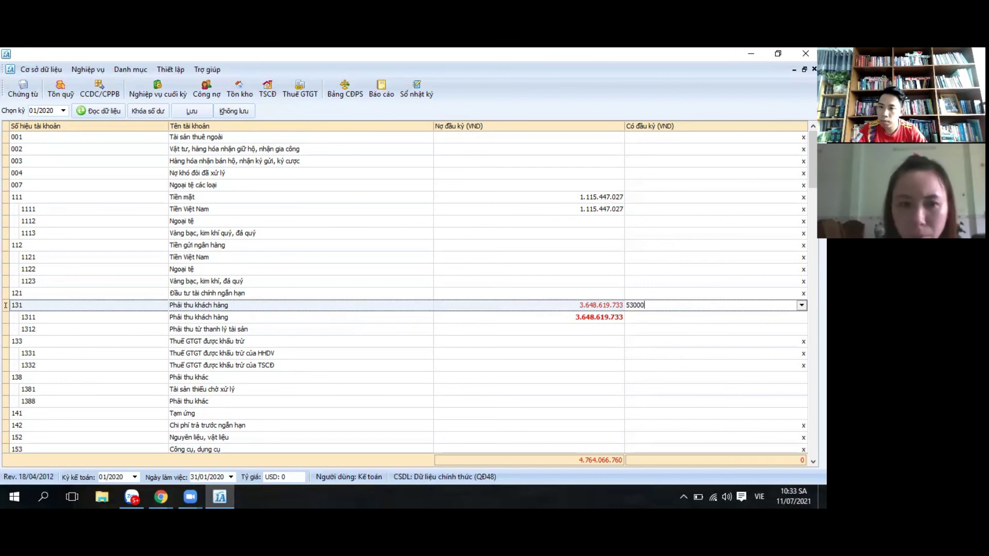
{"action": "key", "text": "BackSpace"}
{"action": "key", "text": "BackSpace"}
{"action": "key", "text": "BackSpace"}
{"action": "key", "text": "BackSpace"}
{"action": "key", "text": "BackSpace"}
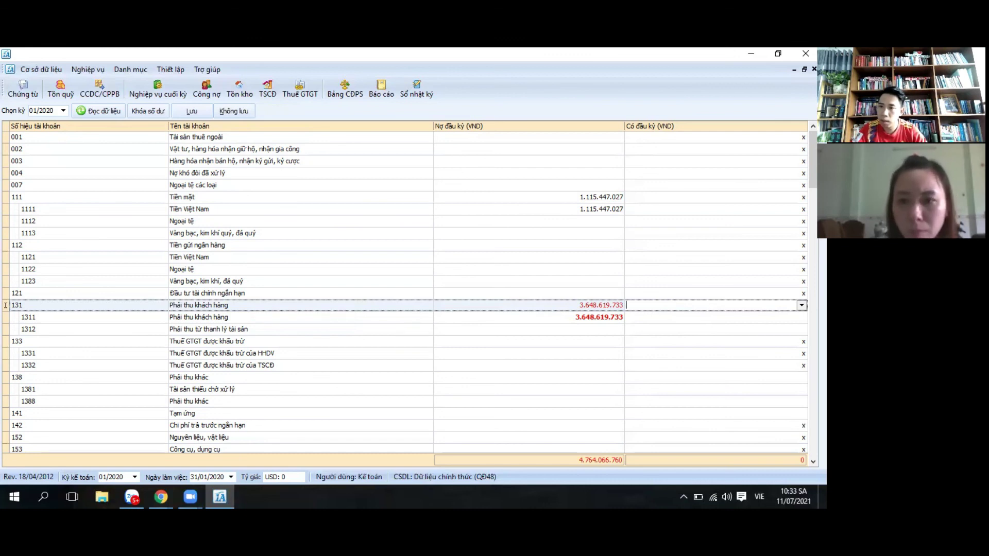
{"action": "left_click", "coordinate": [663, 317]}
{"action": "key", "text": "BackSpace"}
{"action": "type", "text": "53"}
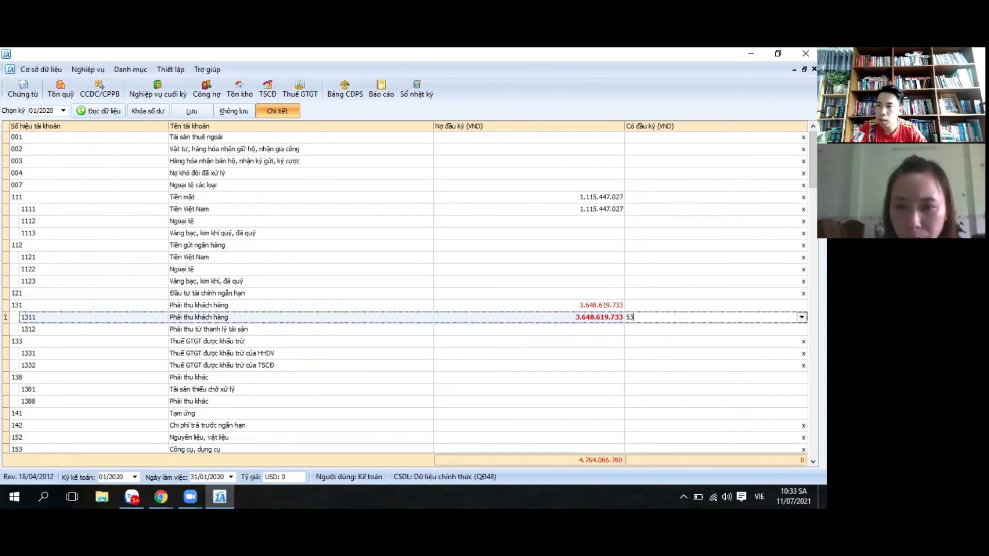
{"action": "type", "text": "000000"}
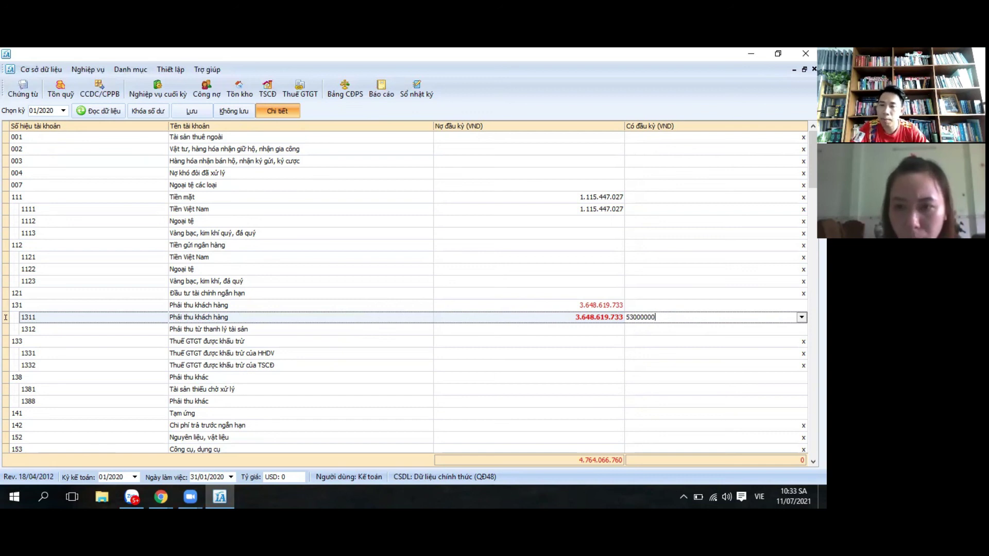
{"action": "left_click", "coordinate": [661, 344]}
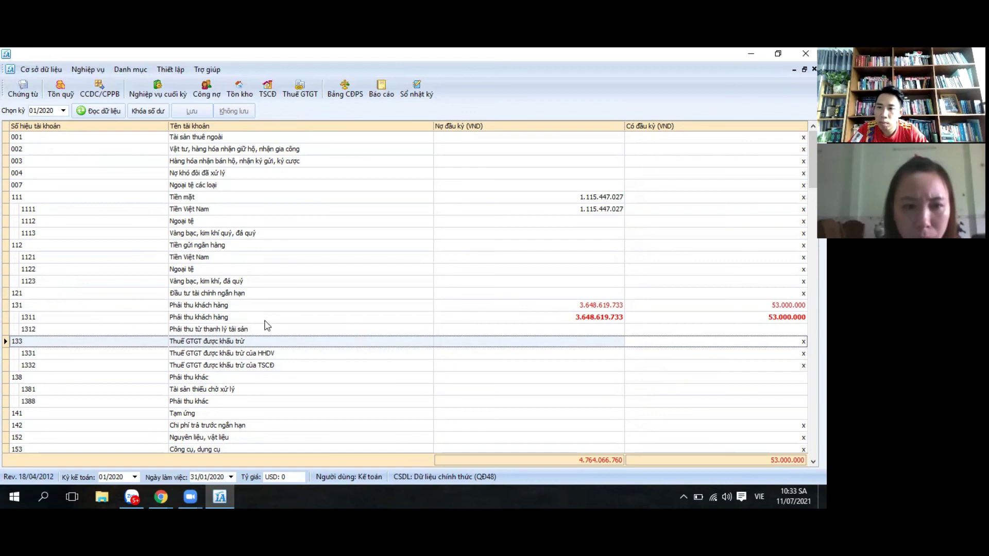
{"action": "left_click", "coordinate": [101, 317]}
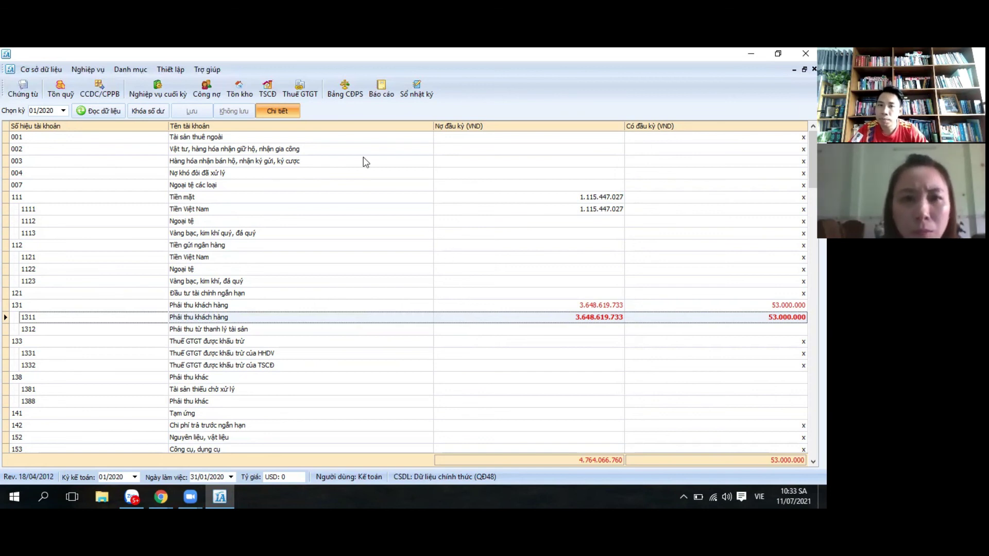
{"action": "left_click", "coordinate": [276, 111]}
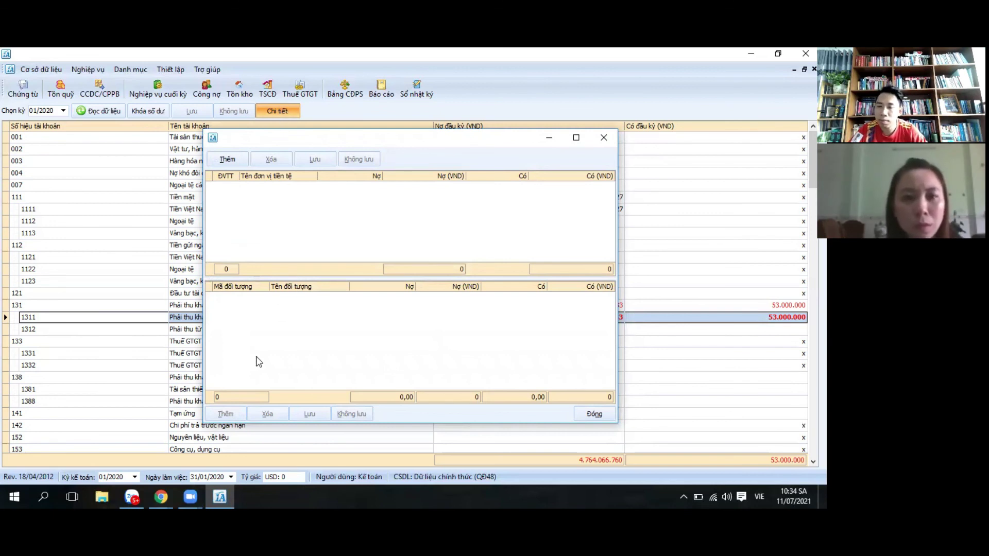
{"action": "left_click", "coordinate": [603, 137]}
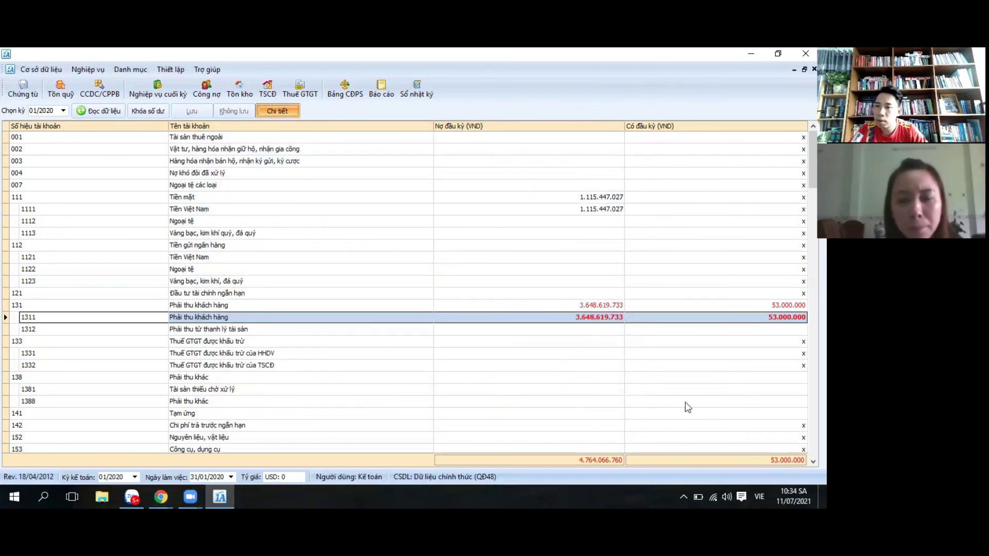